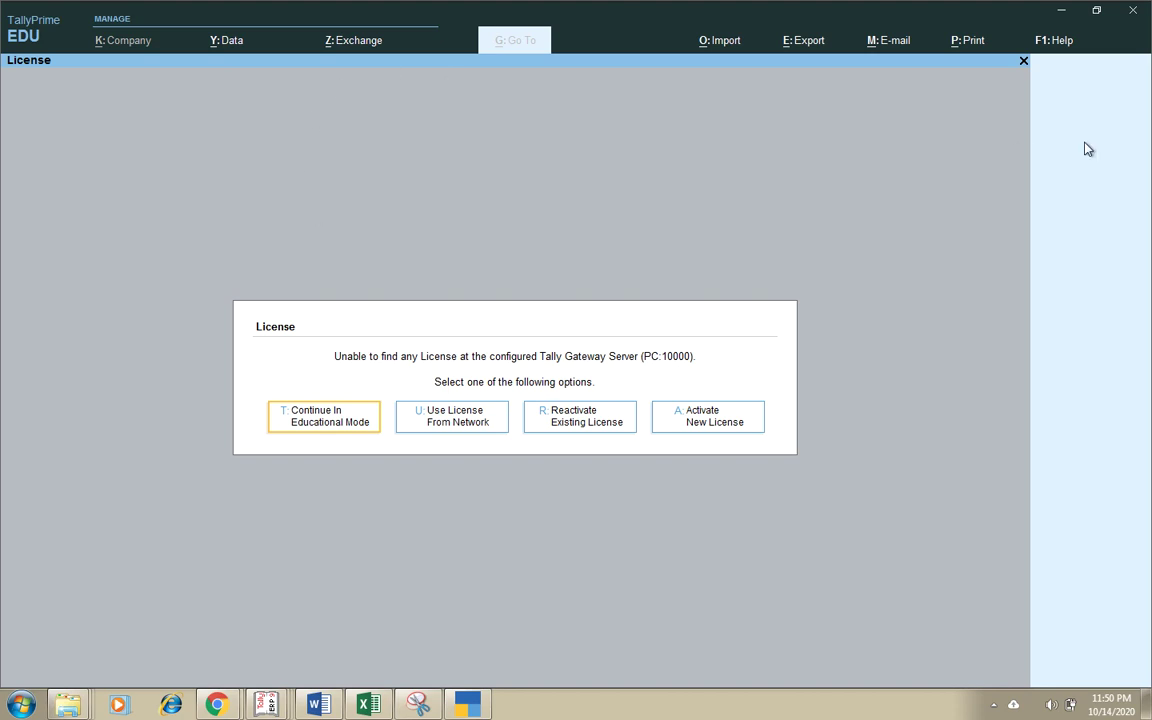
# Step: Cancel quitting and continue in Educational Mode
pyautogui.click(1134, 11)
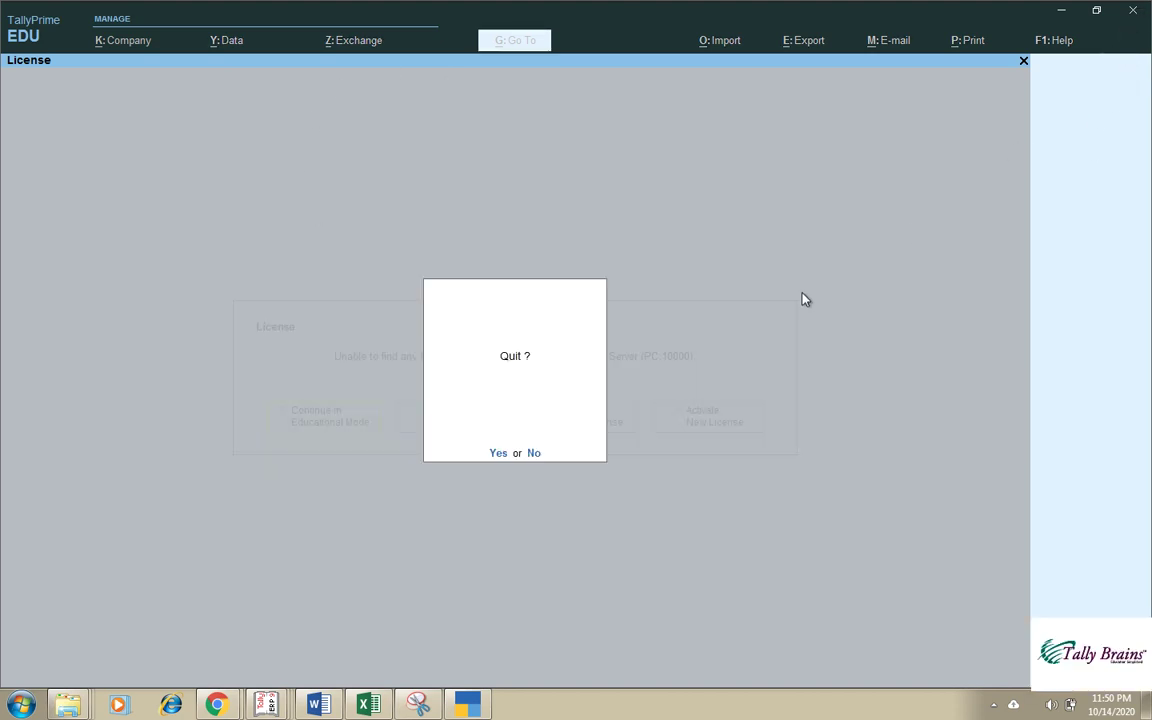
pyautogui.press('Escape')
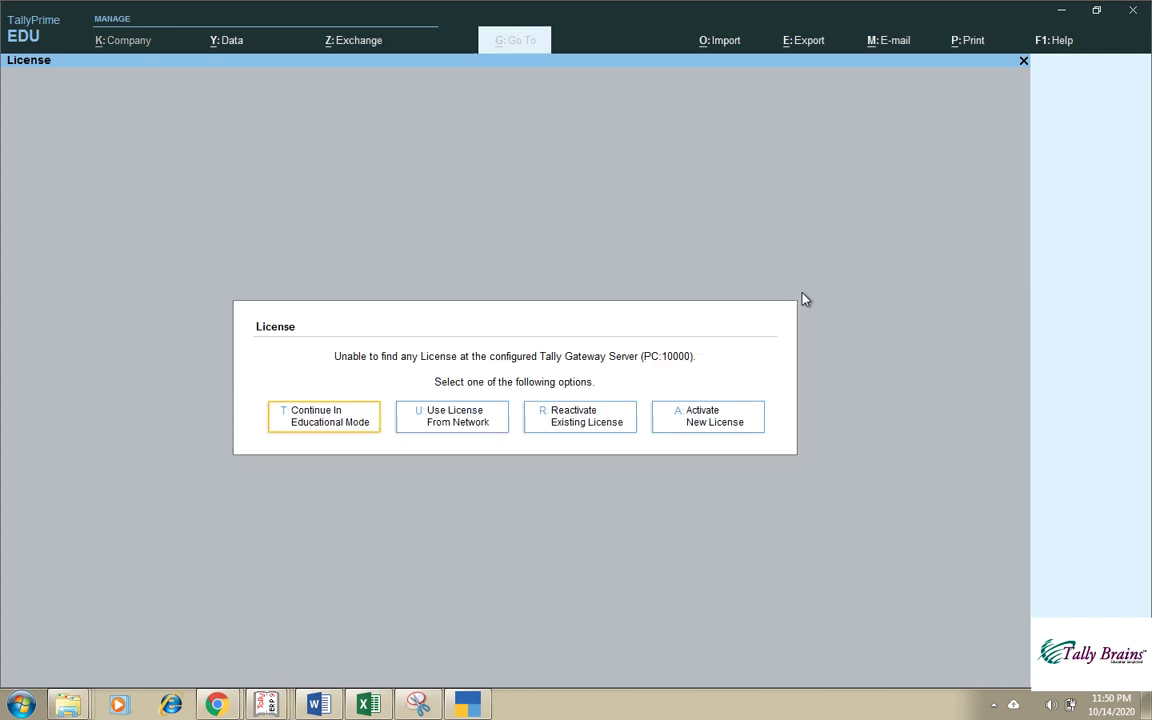
pyautogui.click(330, 420)
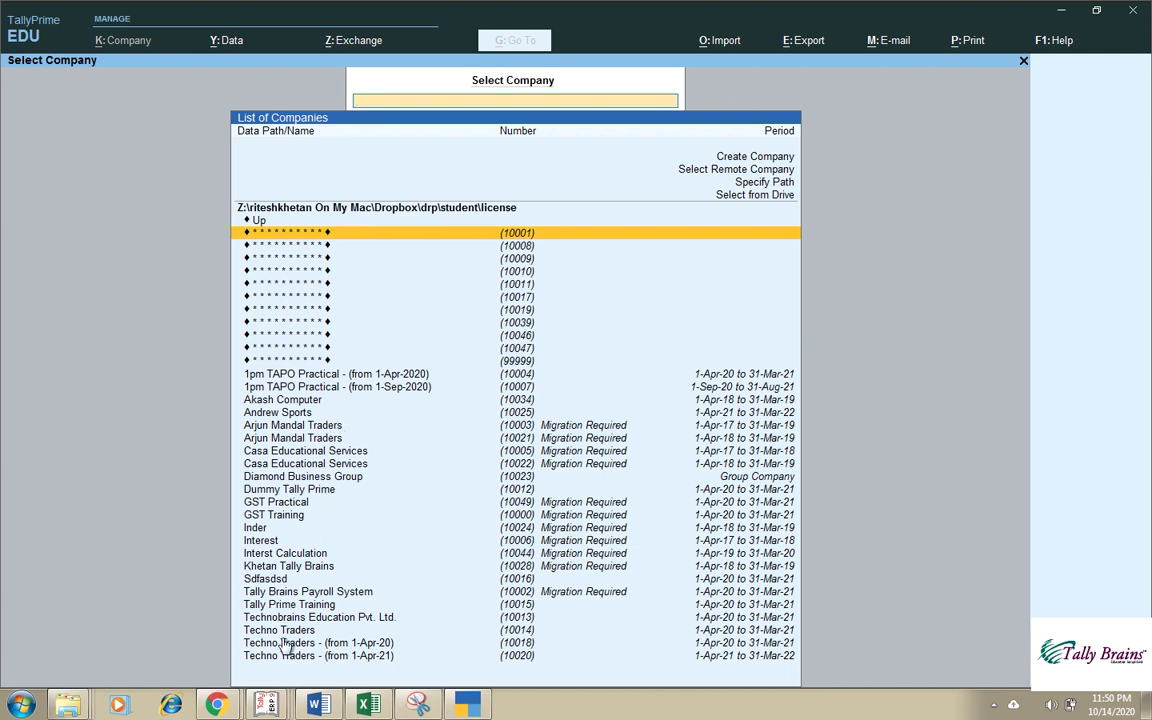
# Step: Switch to Tally.ERP 9, shut its open company, and return to TallyPrime
pyautogui.click(266, 705)
pyautogui.click(152, 624)
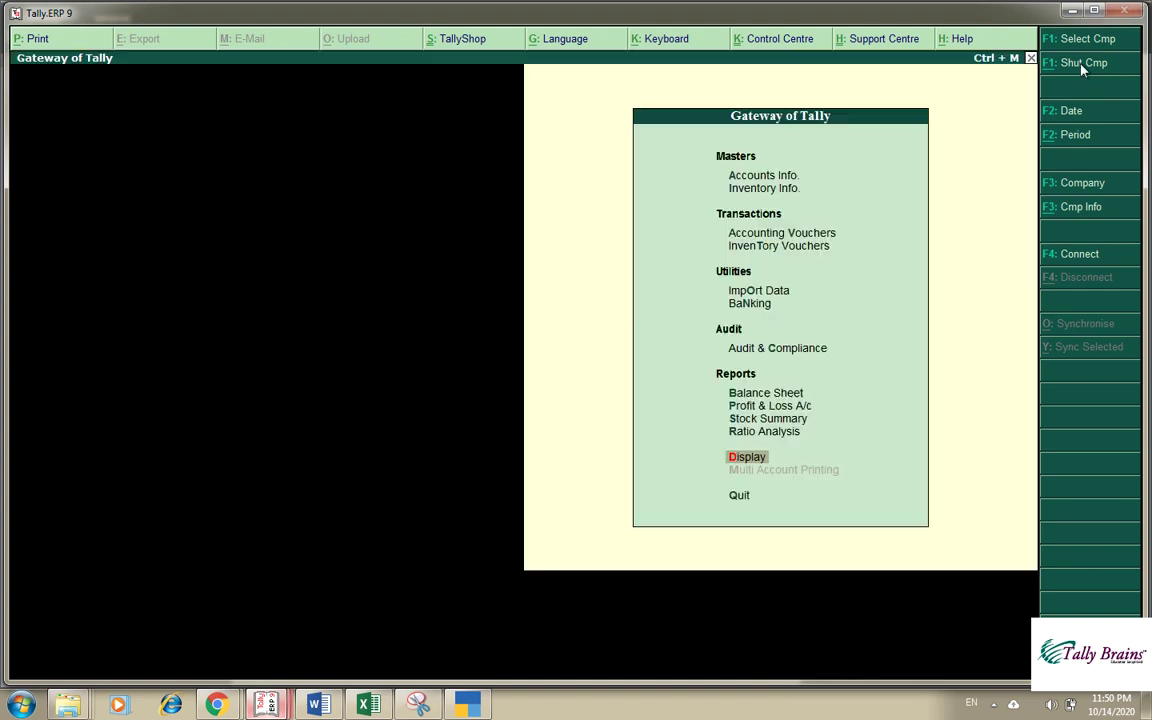
pyautogui.click(1083, 63)
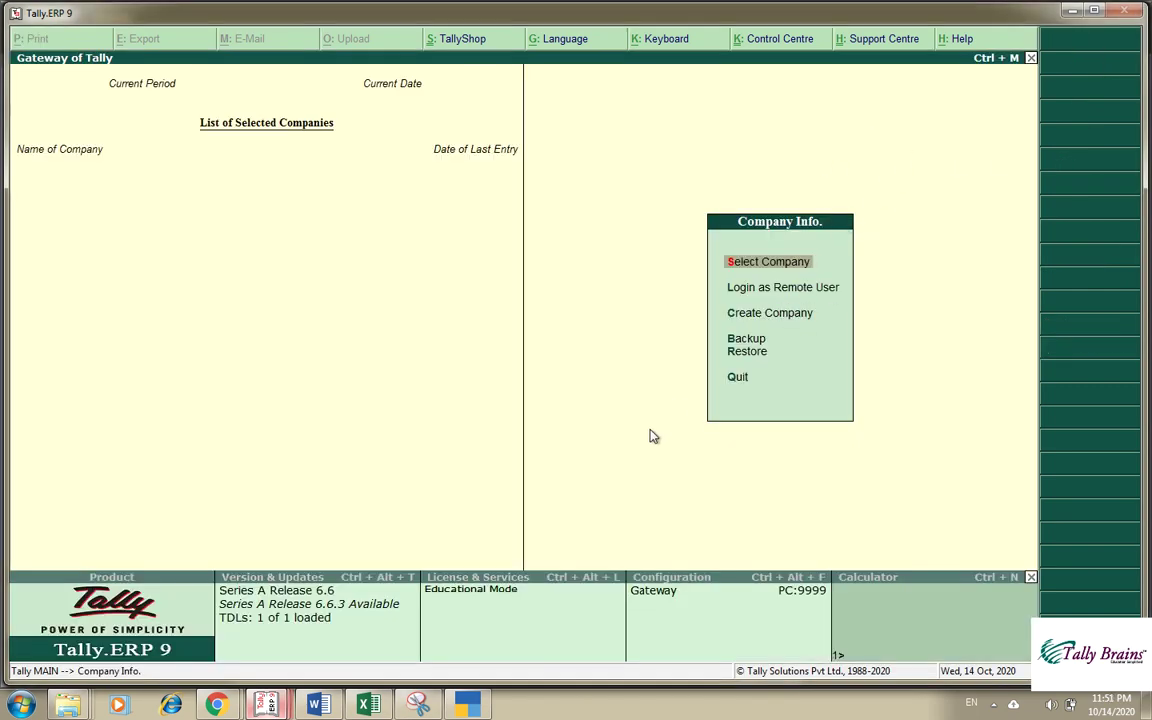
pyautogui.click(467, 705)
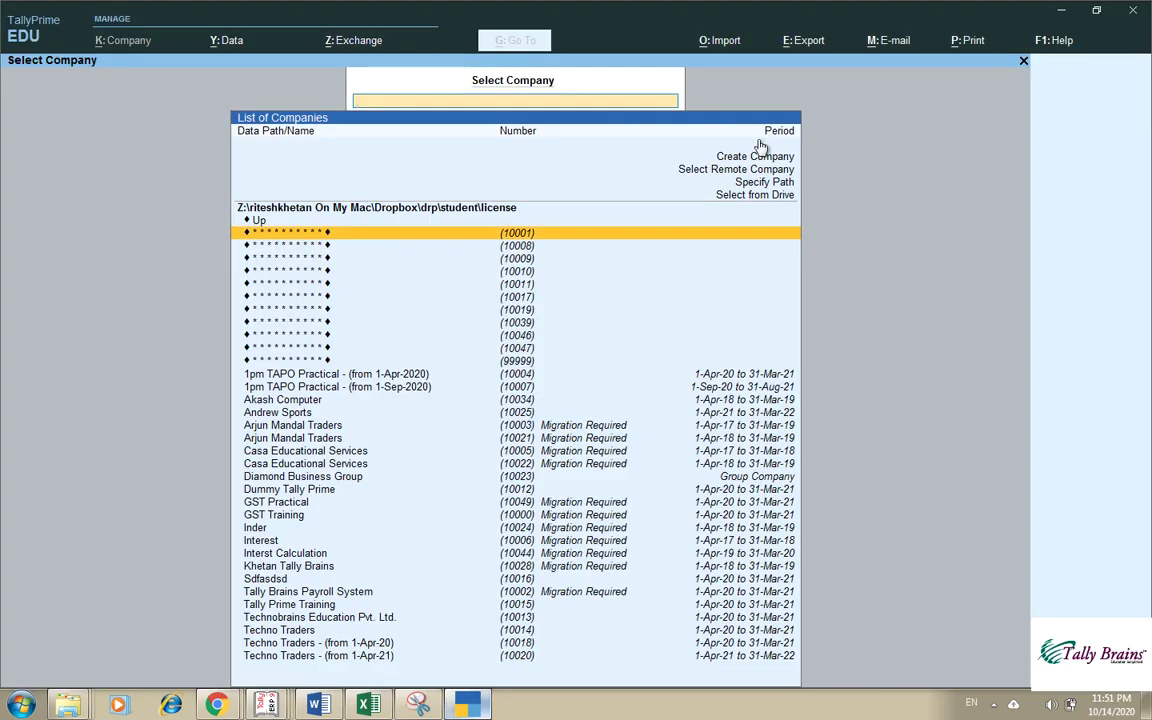
# Step: Examine the options above the company list: Create Company, Select Remote Company, Specify Path and Select from Drive
pyautogui.press('Up')
pyautogui.press('Up')
pyautogui.press('Up')
pyautogui.press('Up')
pyautogui.press('Up')
pyautogui.press('Up')
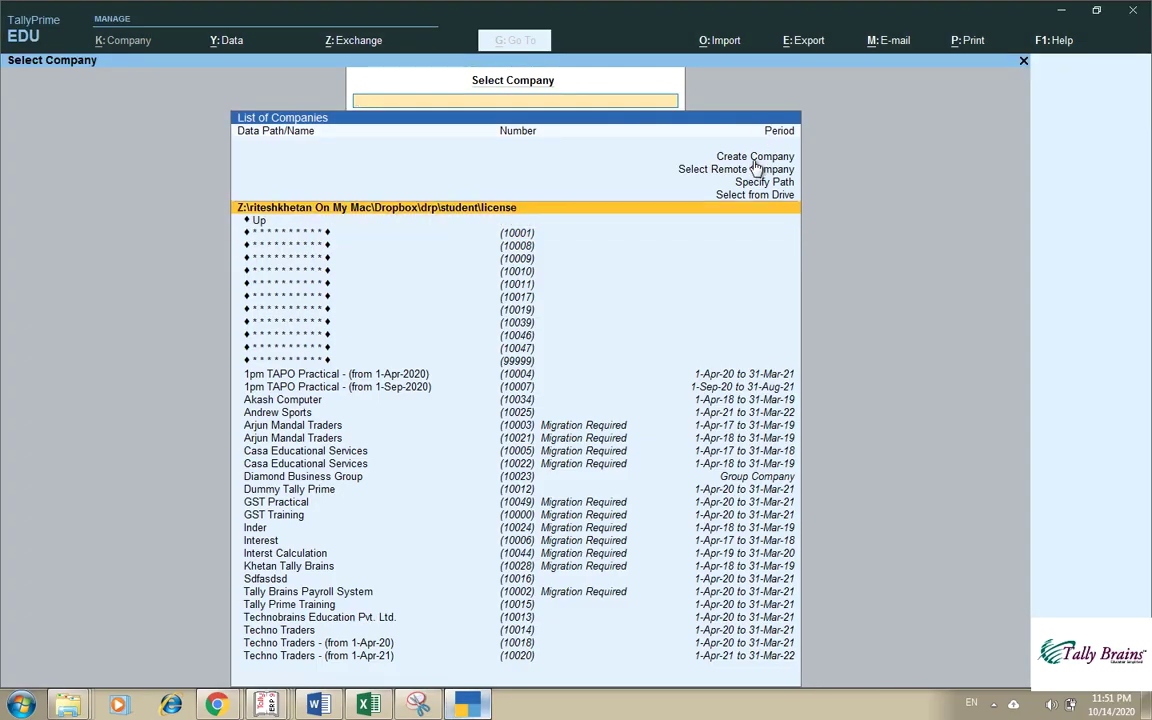
pyautogui.press('Down')
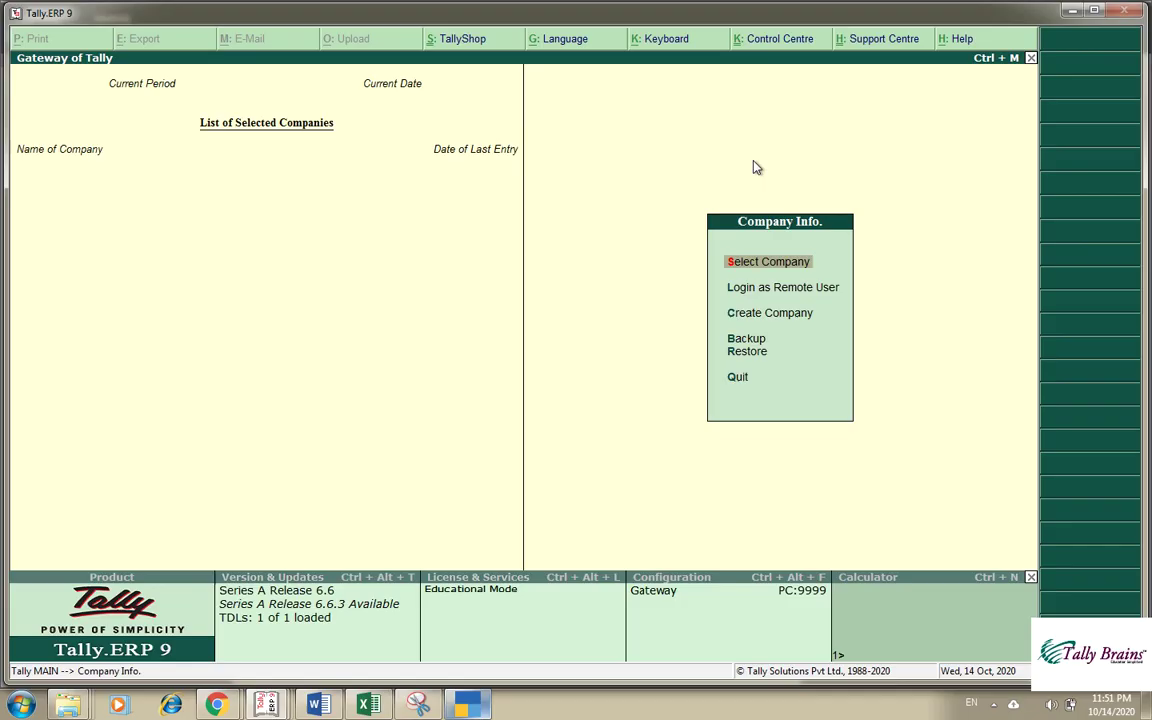
pyautogui.press('Down')
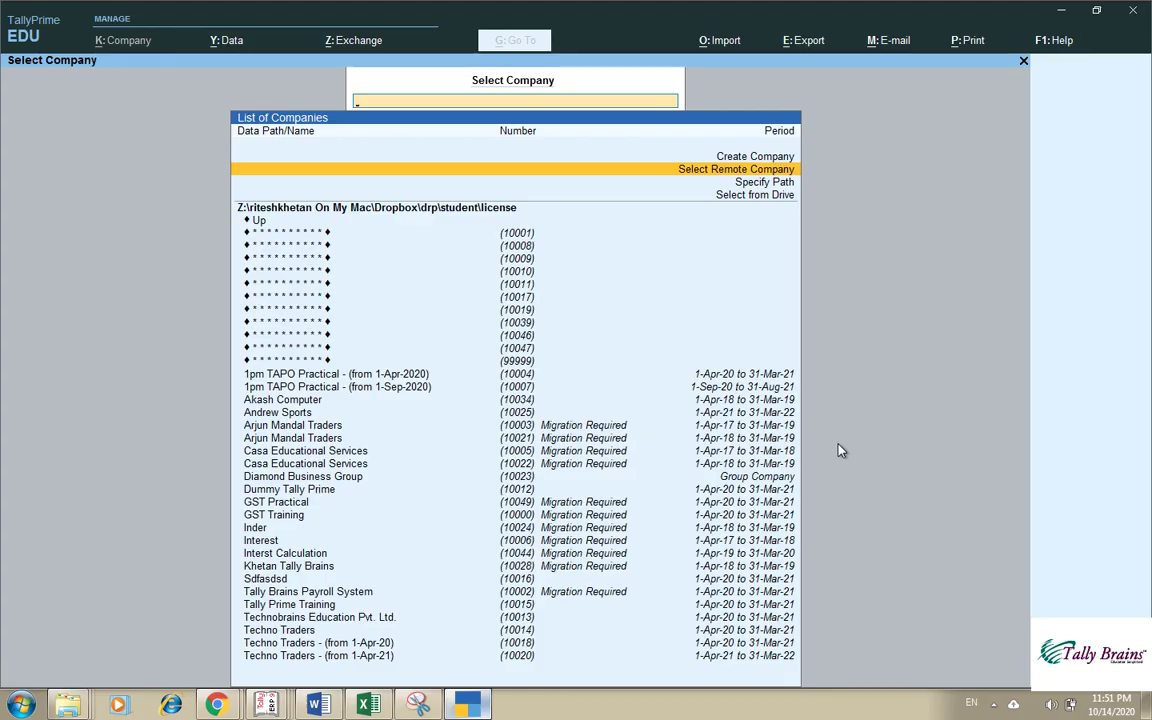
pyautogui.press('Down')
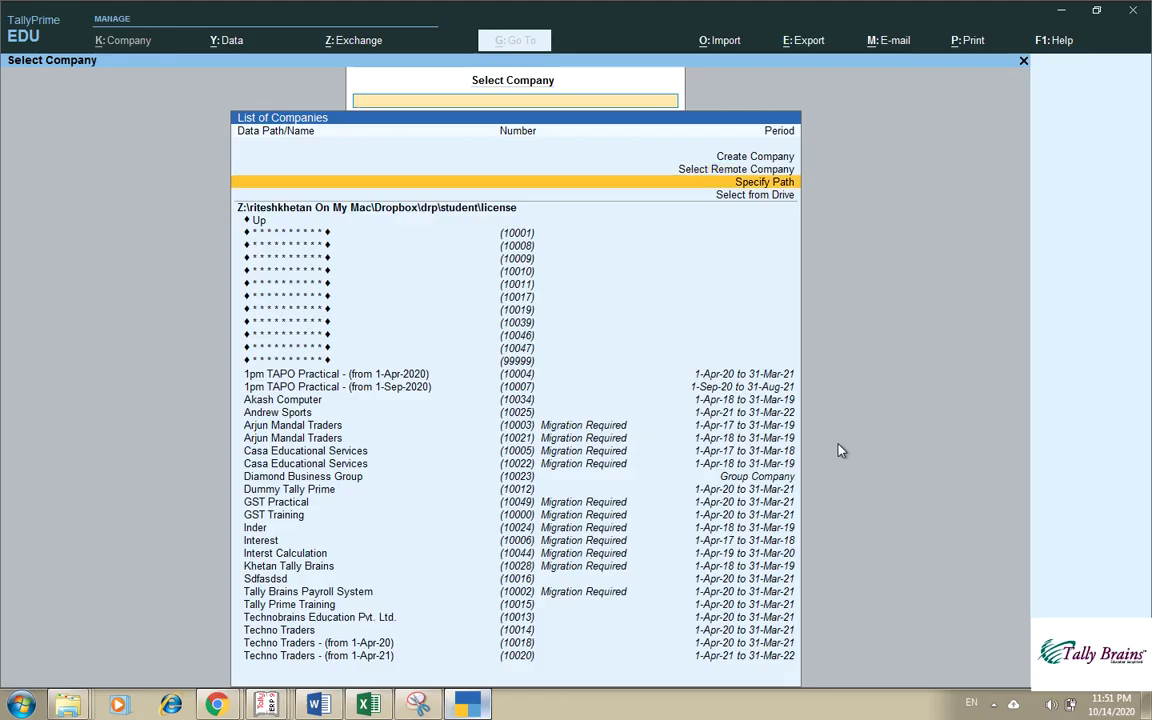
pyautogui.press('Down')
pyautogui.press('Down')
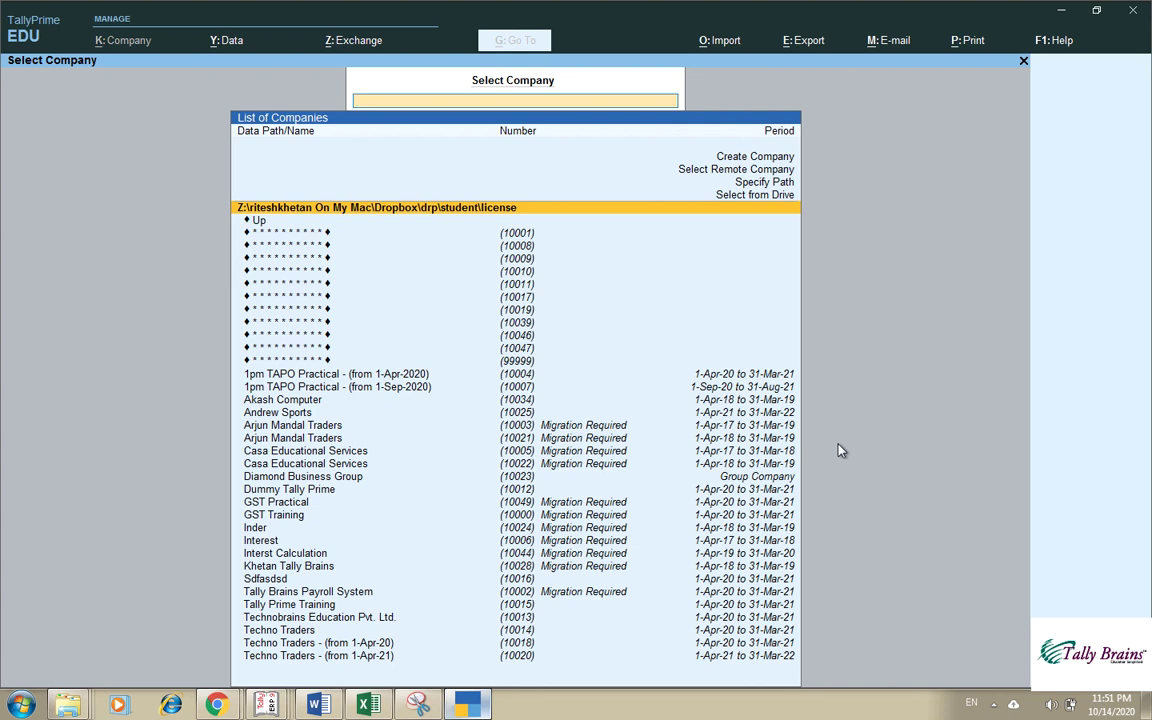
# Step: Open the Specify Path prompt for a company folder and leave it without entering a path
pyautogui.press('Up')
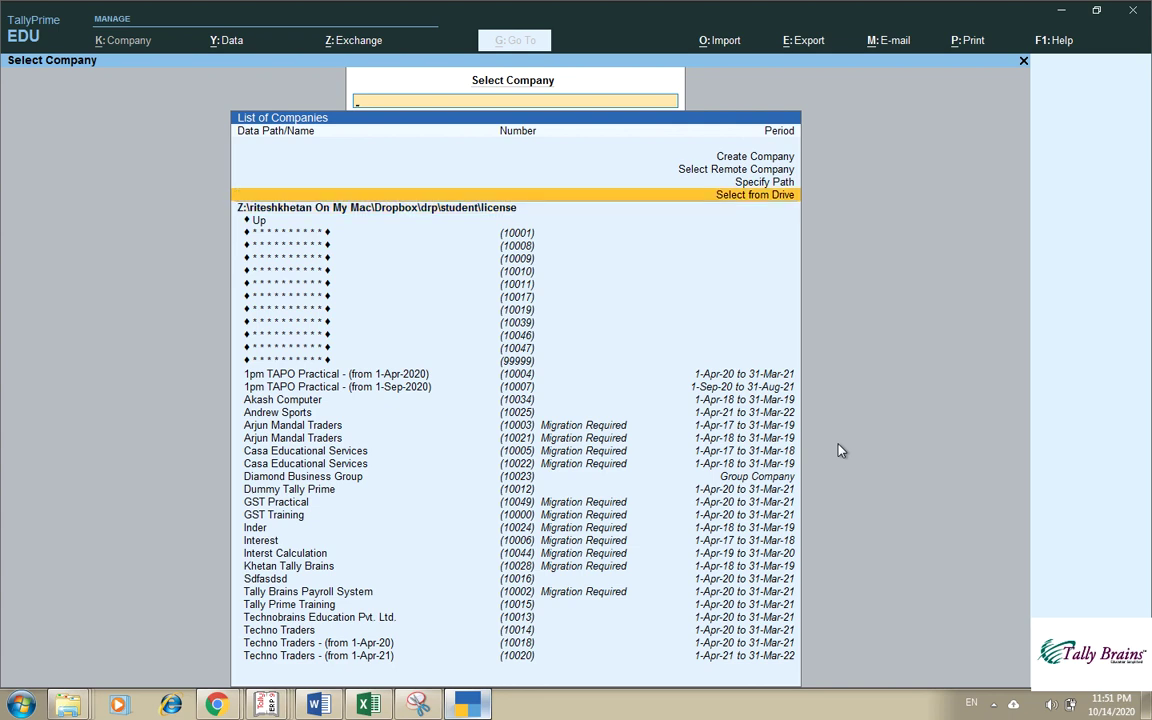
pyautogui.press('Up')
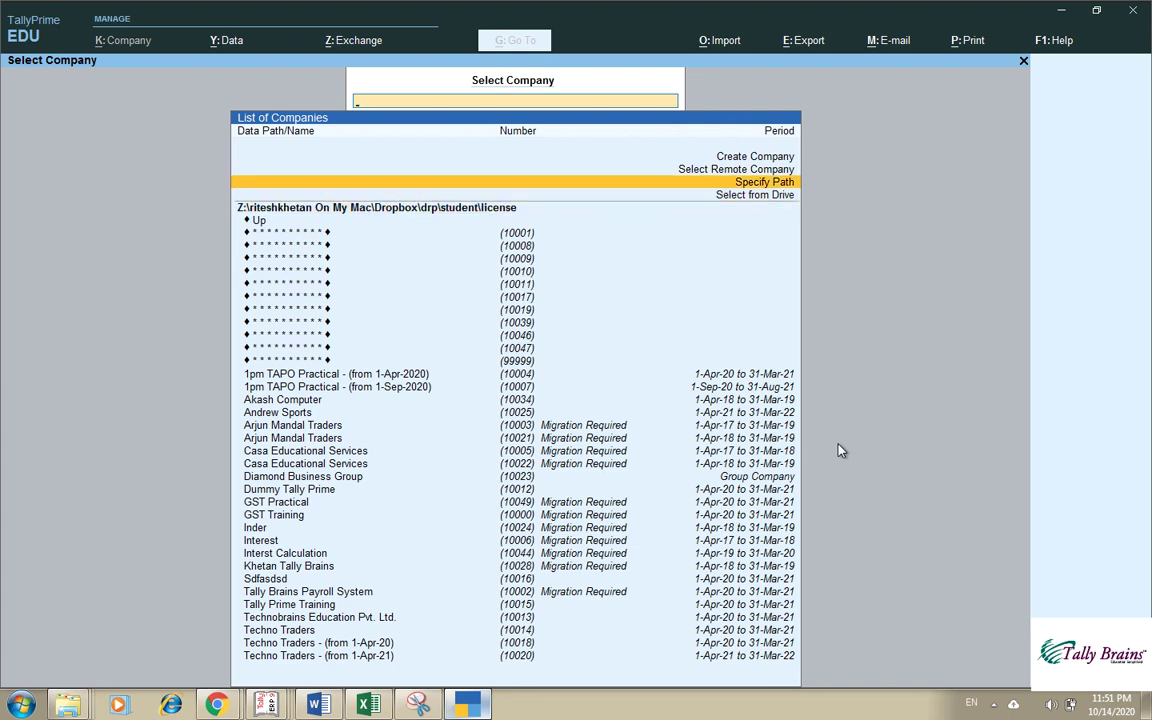
pyautogui.press('Return')
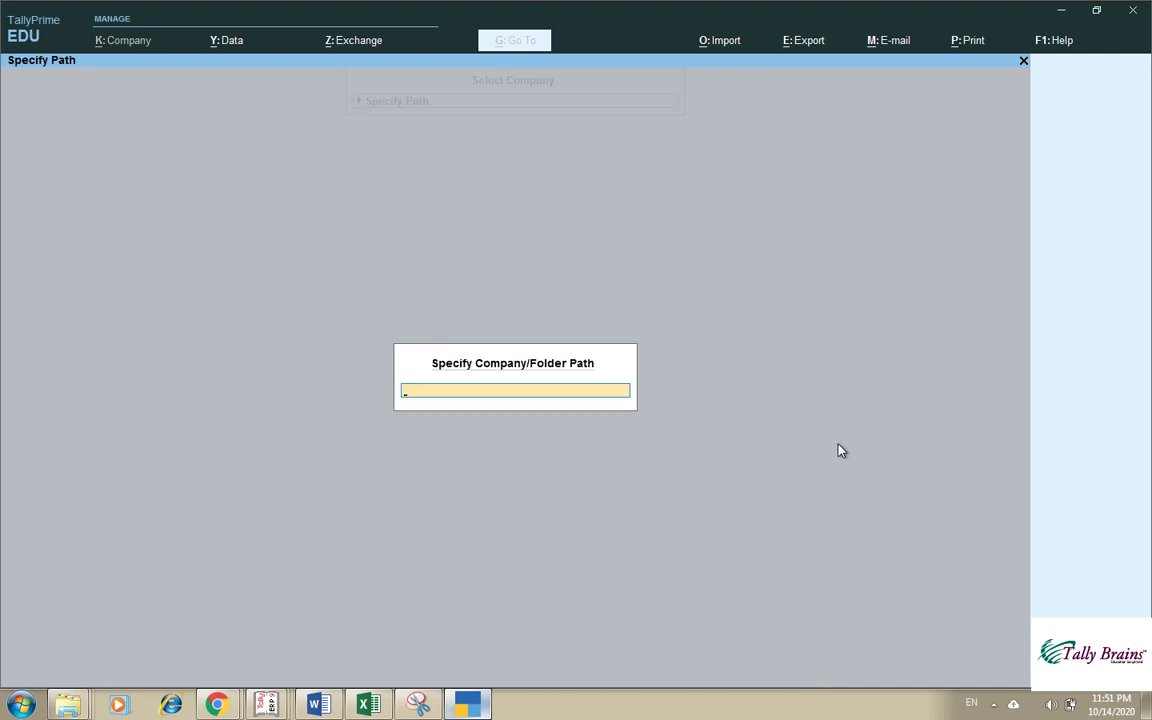
pyautogui.press('Escape')
pyautogui.press('Up')
pyautogui.press('Up')
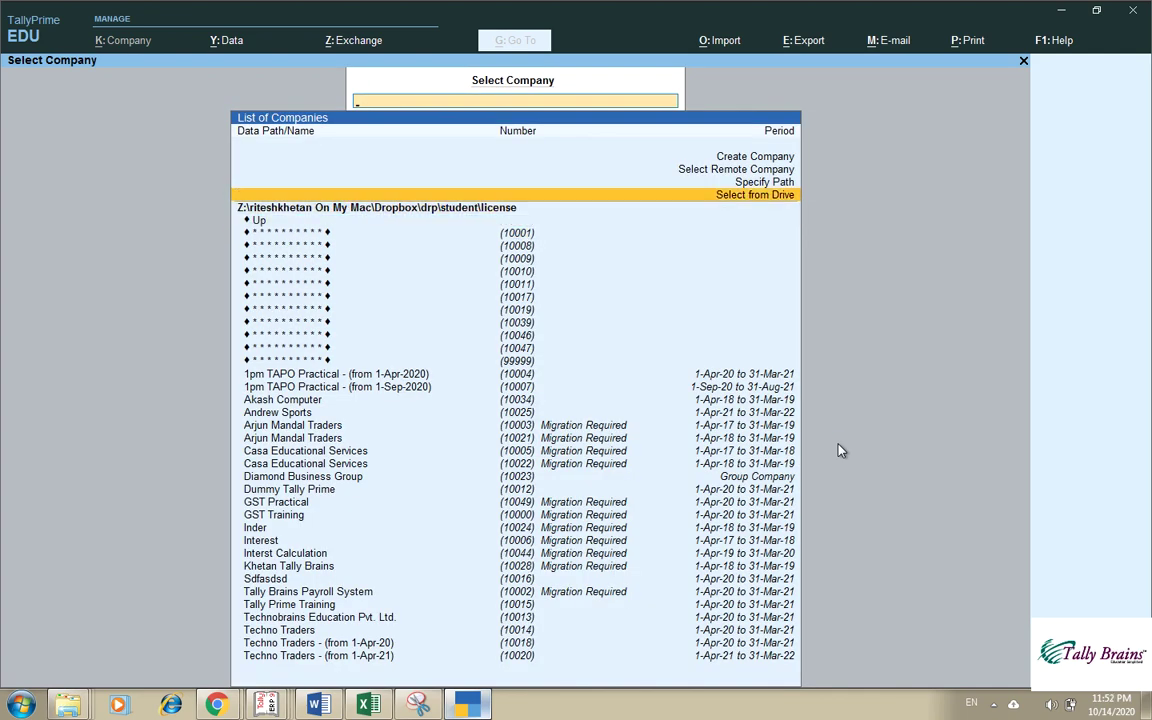
# Step: Use Select from Drive to list the contents of the shared Desktop folder
pyautogui.press('Return')
pyautogui.press('Down')
pyautogui.press('Down')
pyautogui.press('Down')
pyautogui.press('Down')
pyautogui.press('Up')
pyautogui.press('Up')
pyautogui.press('Return')
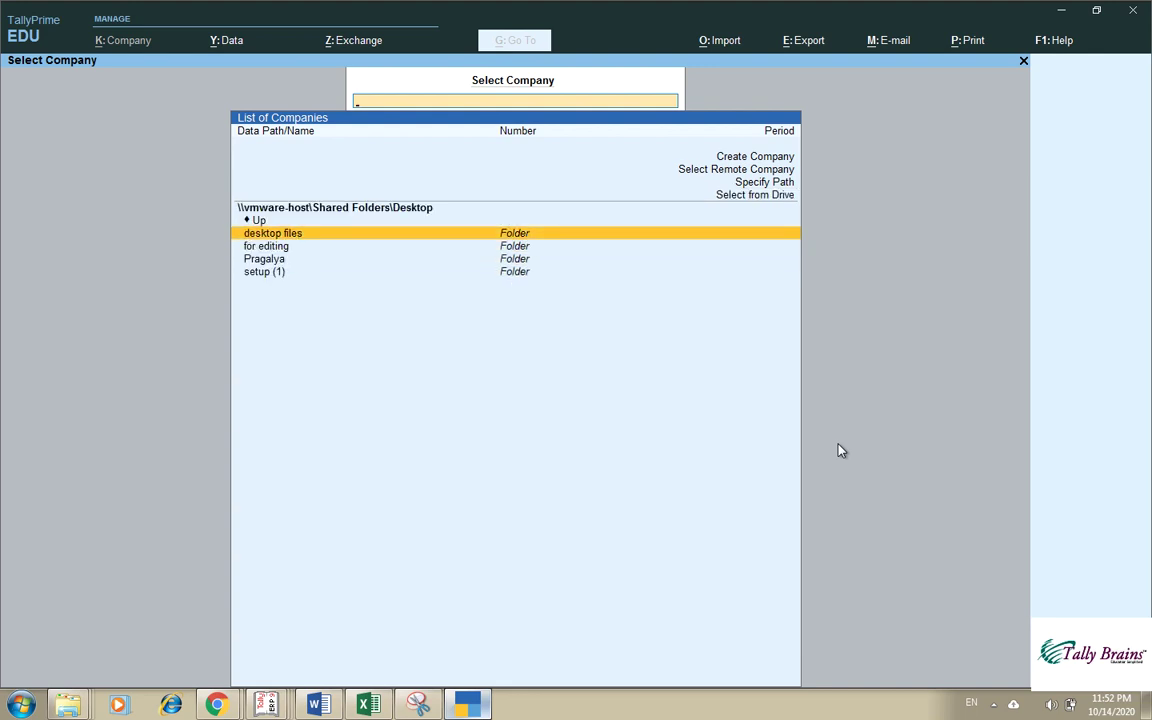
# Step: Look through the folders on the shared Desktop and return to the original company list
pyautogui.press('Down')
pyautogui.press('Down')
pyautogui.press('Down')
pyautogui.press('Up')
pyautogui.press('Up')
pyautogui.press('Up')
pyautogui.press('Up')
pyautogui.press('Up')
pyautogui.press('Up')
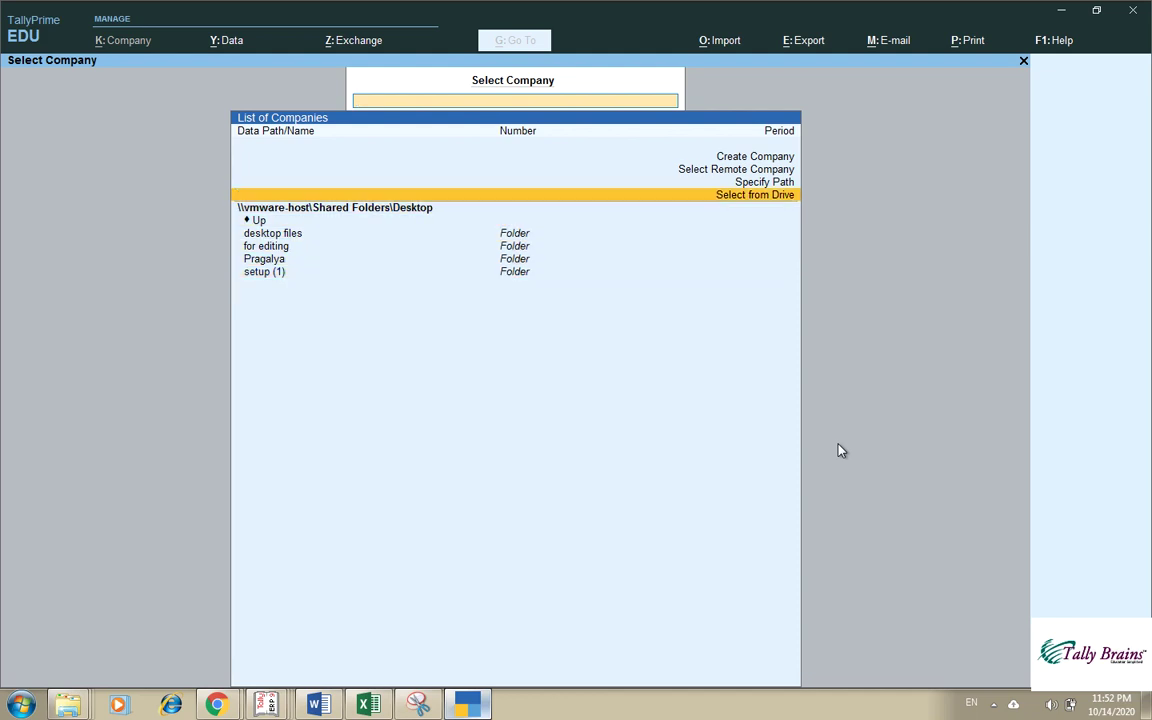
pyautogui.press('Escape')
pyautogui.press('Escape')
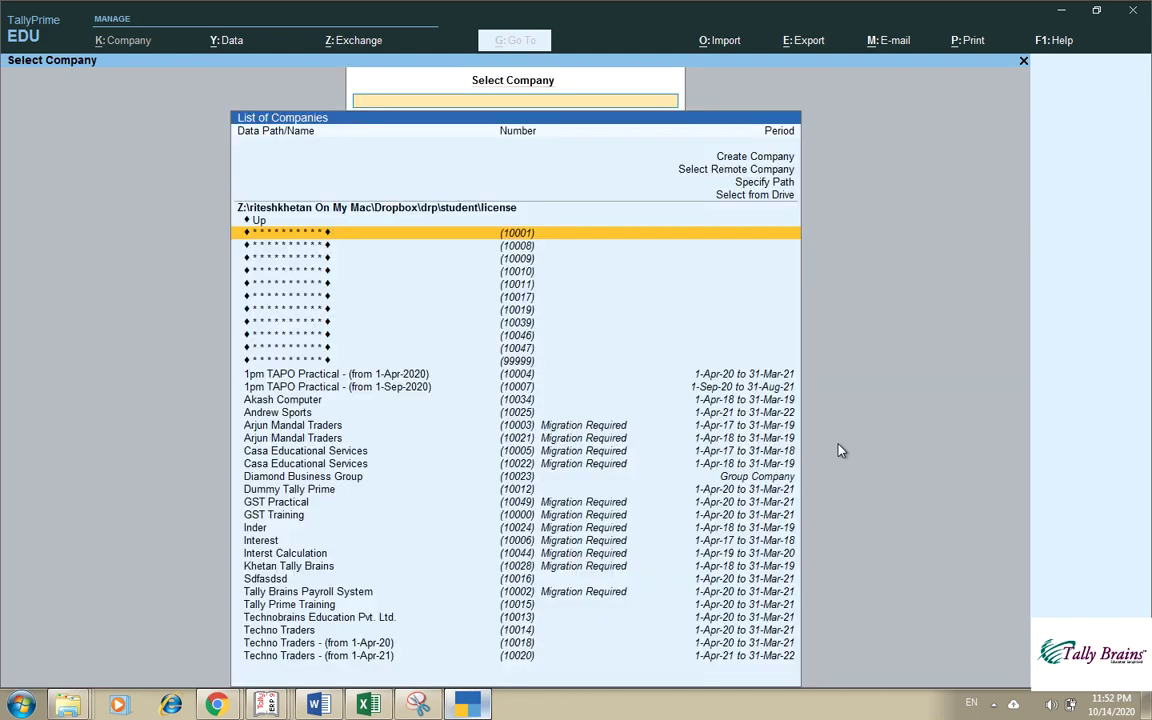
# Step: Go up from the current data path to the student folder and reopen its license folder
pyautogui.press('Up')
pyautogui.press('Up')
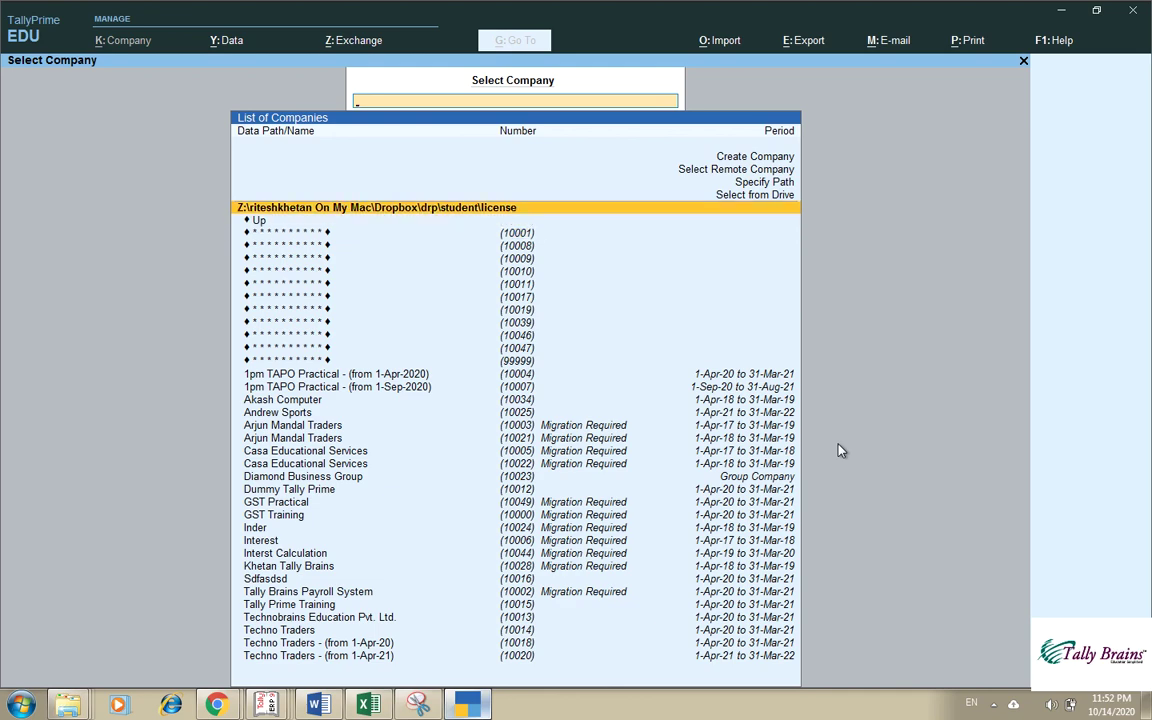
pyautogui.press('Return')
pyautogui.press('Return')
pyautogui.press('Return')
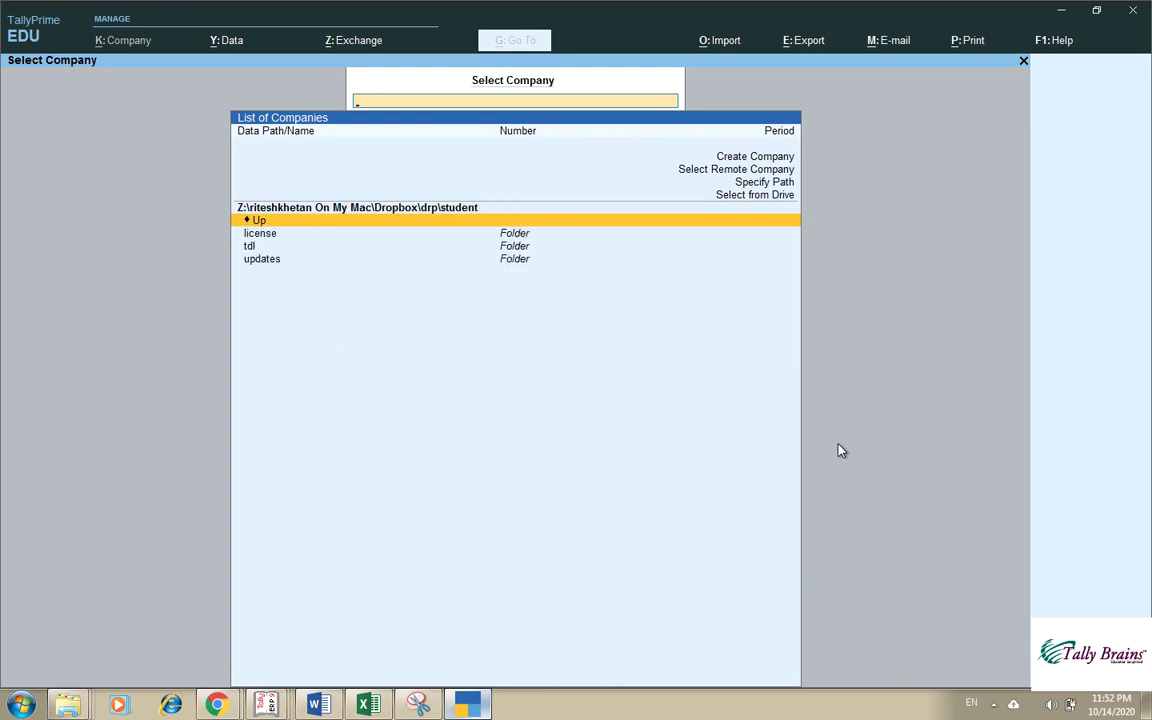
pyautogui.press('Down')
pyautogui.press('Return')
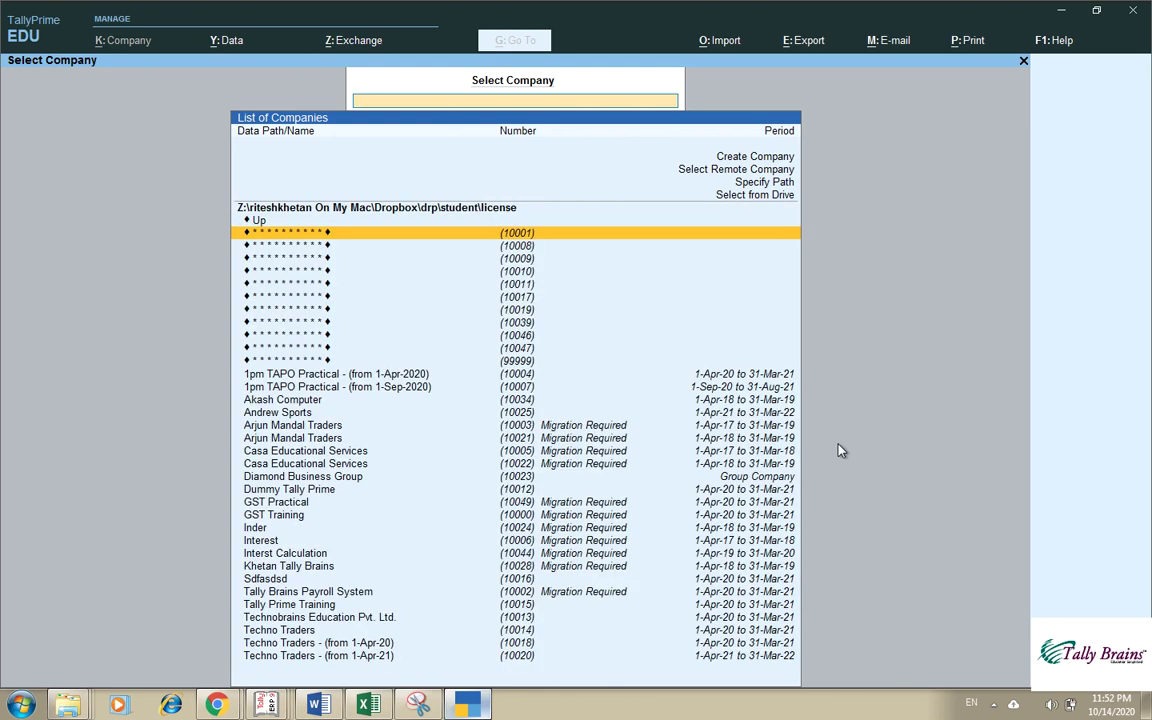
# Step: Look through the companies listed in the license folder down to Akash Computer
pyautogui.press('Down')
pyautogui.press('Down')
pyautogui.press('Down')
pyautogui.press('Down')
pyautogui.press('Down')
pyautogui.press('Down')
pyautogui.press('Down')
pyautogui.press('Down')
pyautogui.press('Down')
pyautogui.press('Down')
pyautogui.press('Down')
pyautogui.press('Down')
pyautogui.press('Down')
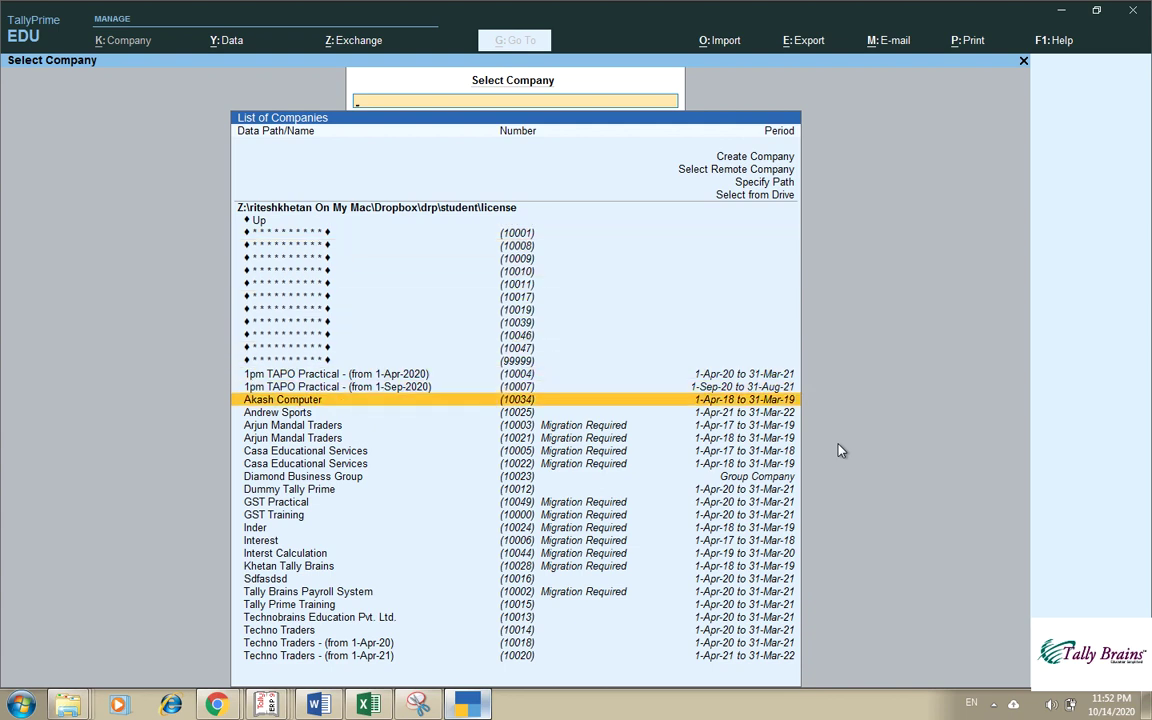
# Step: Choose Create Company from the company list to open a blank company creation form
pyautogui.press('Up')
pyautogui.press('Up')
pyautogui.press('Up')
pyautogui.press('Up')
pyautogui.press('Up')
pyautogui.press('Up')
pyautogui.press('Up')
pyautogui.press('Up')
pyautogui.press('Up')
pyautogui.press('Up')
pyautogui.press('Up')
pyautogui.press('Up')
pyautogui.press('Up')
pyautogui.press('Up')
pyautogui.press('Up')
pyautogui.press('Up')
pyautogui.press('Up')
pyautogui.press('Up')
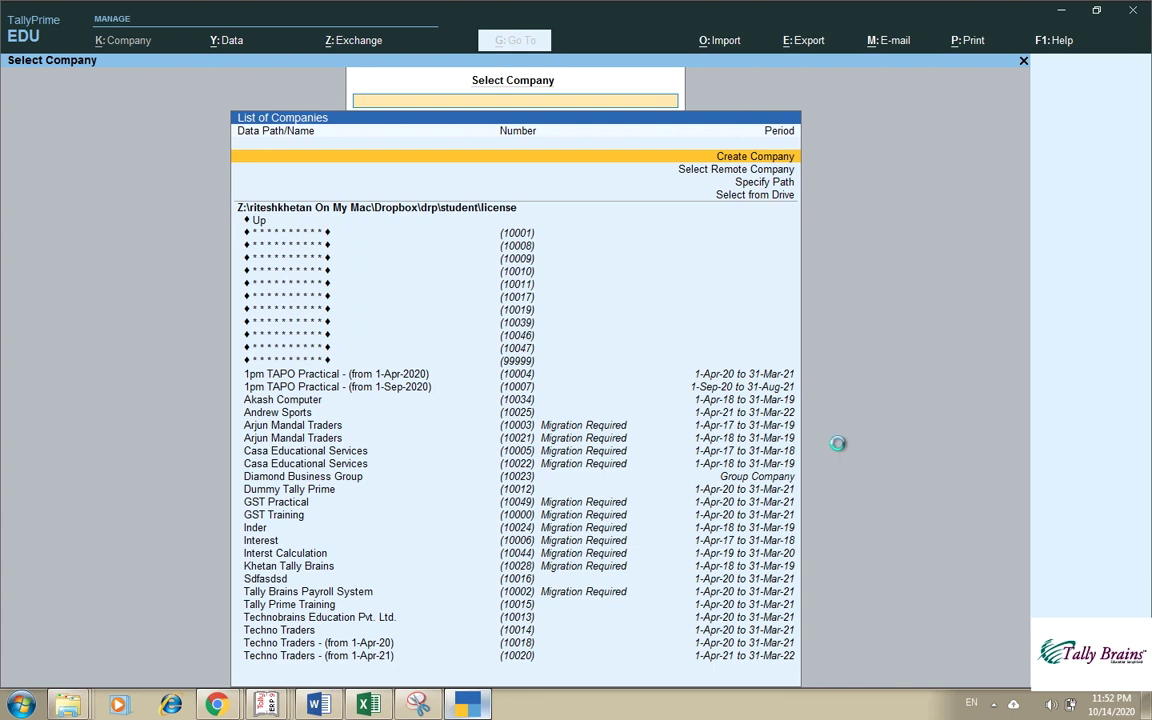
pyautogui.press('Return')
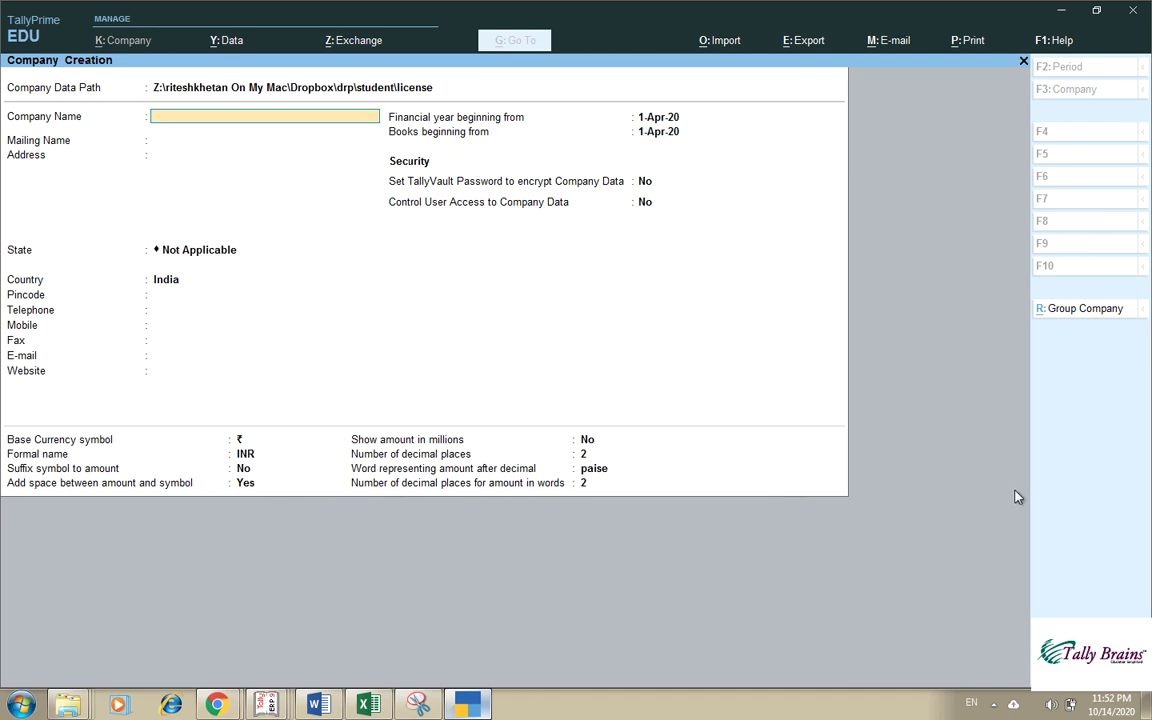
# Step: Configure the form with contact details, TallyVault password, user access control and additional base currency details all set to No
pyautogui.press('F12')
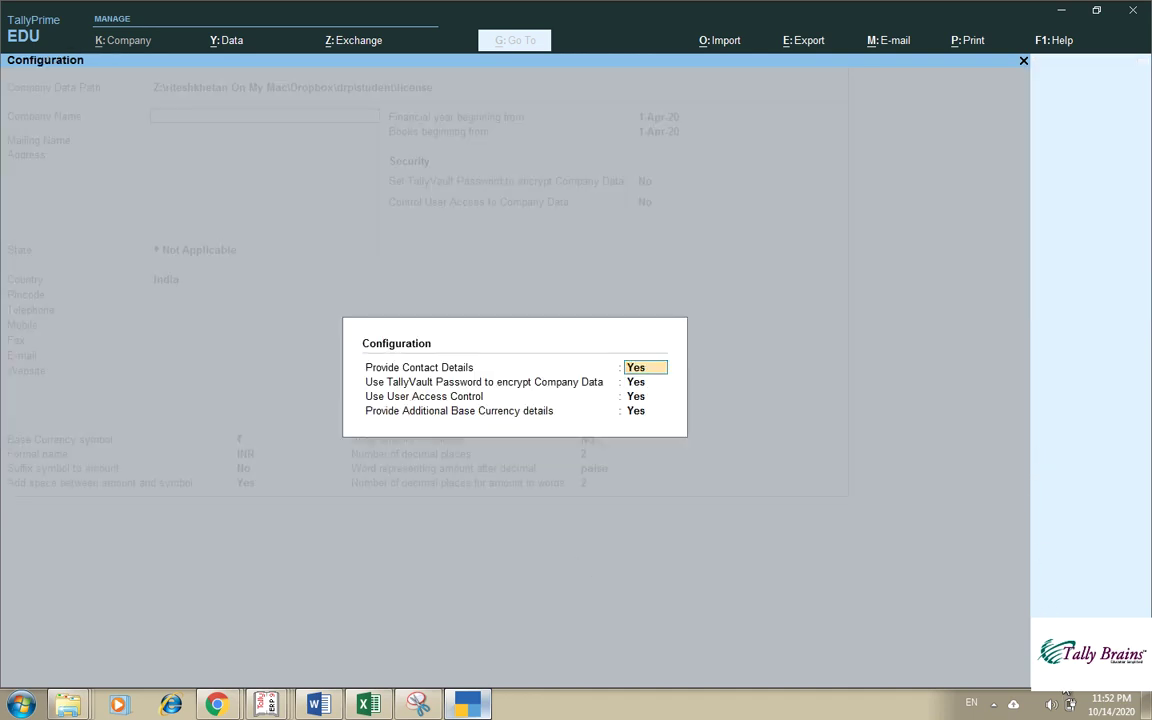
pyautogui.write('n')
pyautogui.press('Return')
pyautogui.write('n')
pyautogui.press('Return')
pyautogui.write('n')
pyautogui.press('Return')
pyautogui.write('n')
pyautogui.press('Return')
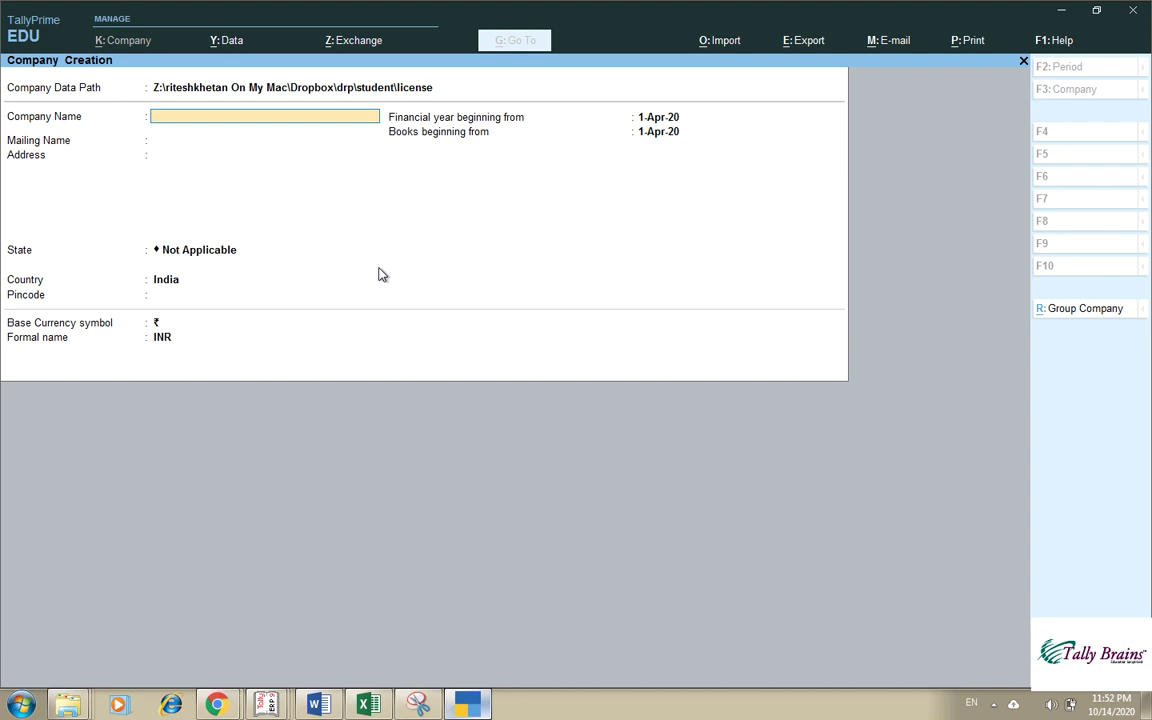
# Step: Reconfigure the form with contact details, TallyVault password and user access control set to Yes, keeping additional base currency details at No
pyautogui.press('BackSpace')
pyautogui.press('Return')
pyautogui.press('F12')
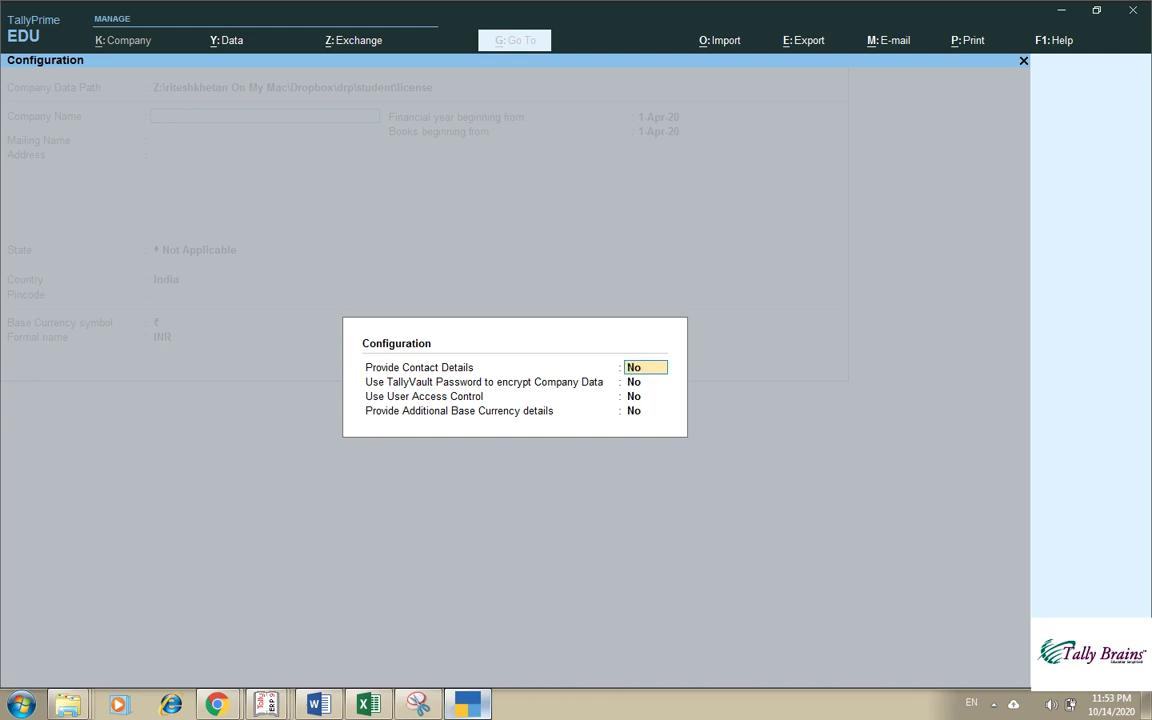
pyautogui.write('y')
pyautogui.press('Return')
pyautogui.write('y')
pyautogui.press('Return')
pyautogui.write('y')
pyautogui.press('Return')
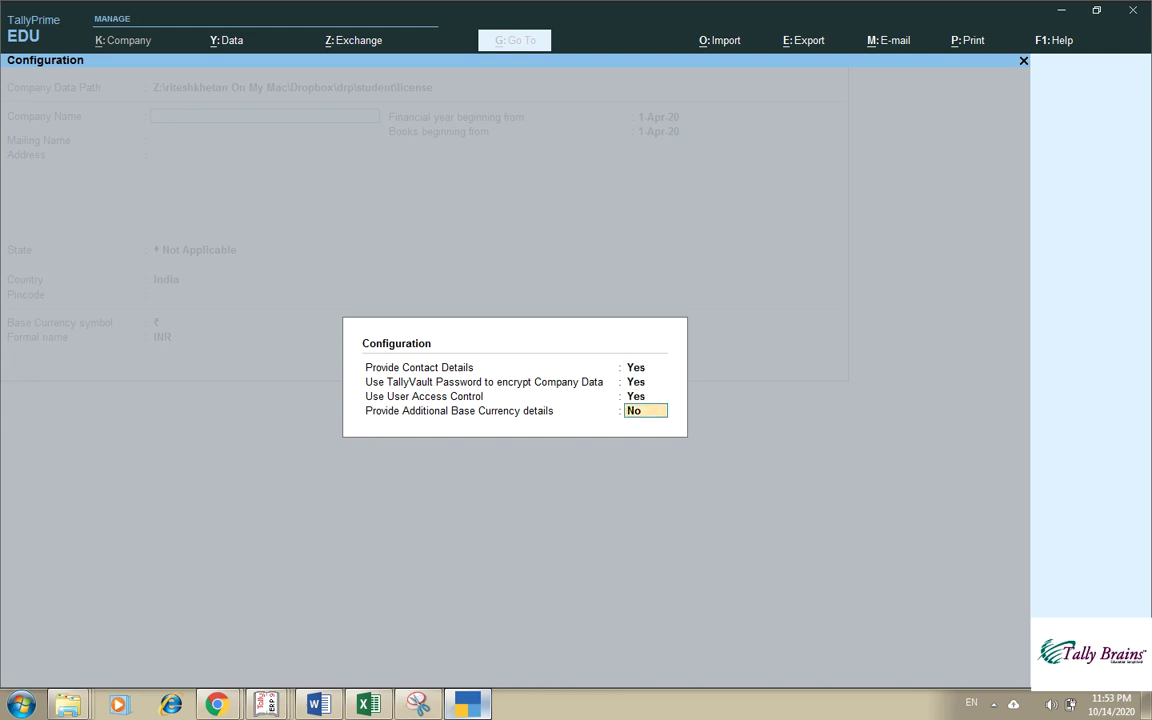
pyautogui.press('Return')
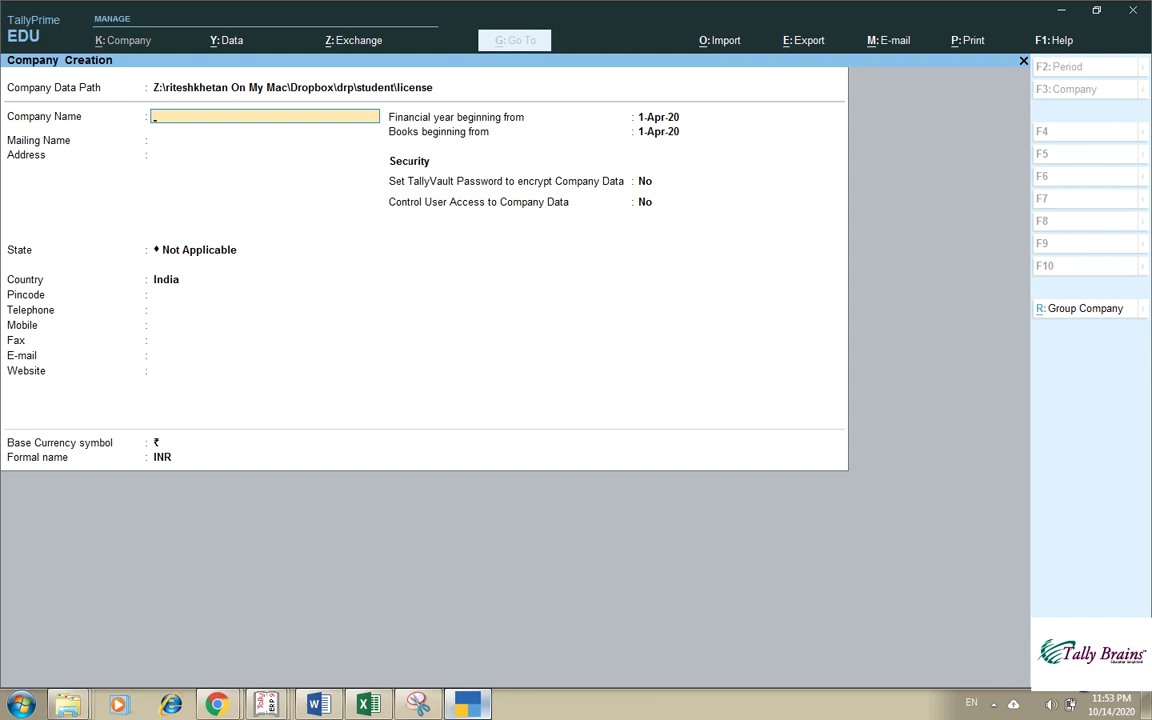
# Step: Name the company Dummy Tally Brains and accept the default mailing, state, contact and financial year entries
pyautogui.write('Dummy Tally Brains')
pyautogui.press('Return')
pyautogui.press('Return')
pyautogui.press('Return')
pyautogui.press('Return')
pyautogui.press('Return')
pyautogui.press('Return')
pyautogui.press('Return')
pyautogui.press('Return')
pyautogui.press('Return')
pyautogui.press('Return')
pyautogui.press('Return')
pyautogui.press('Return')
pyautogui.press('Return')
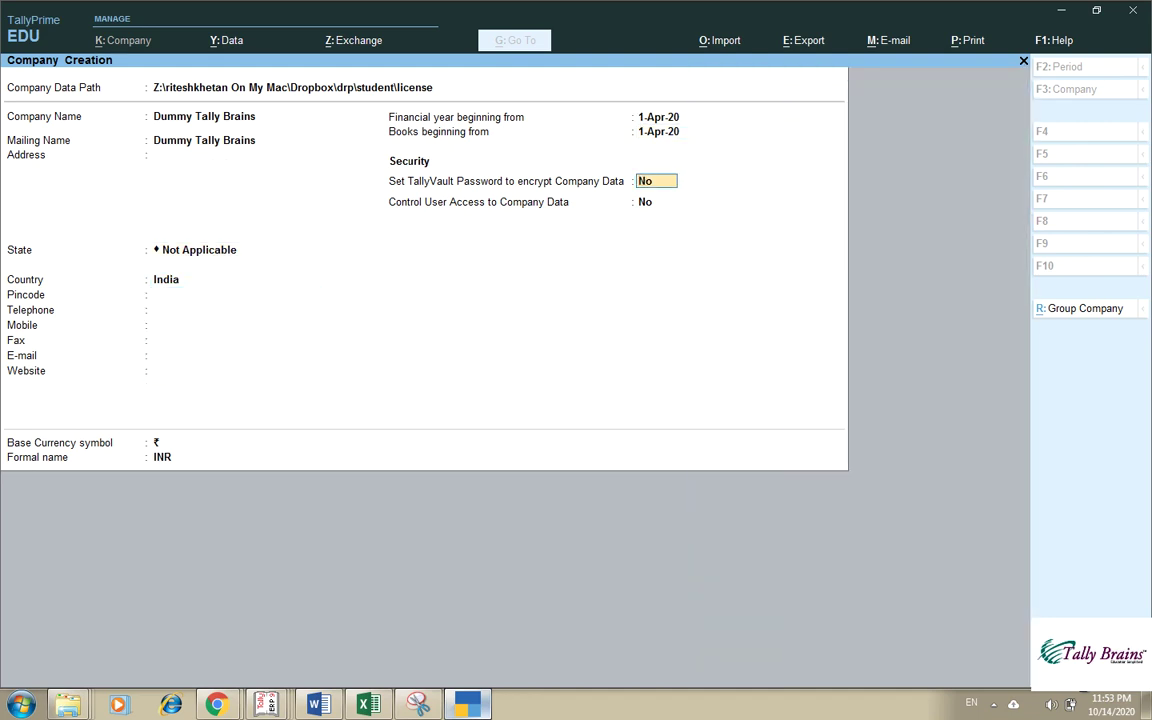
# Step: Leave the TallyVault password and user access control at No and save the new company
pyautogui.press('Return')
pyautogui.press('Up')
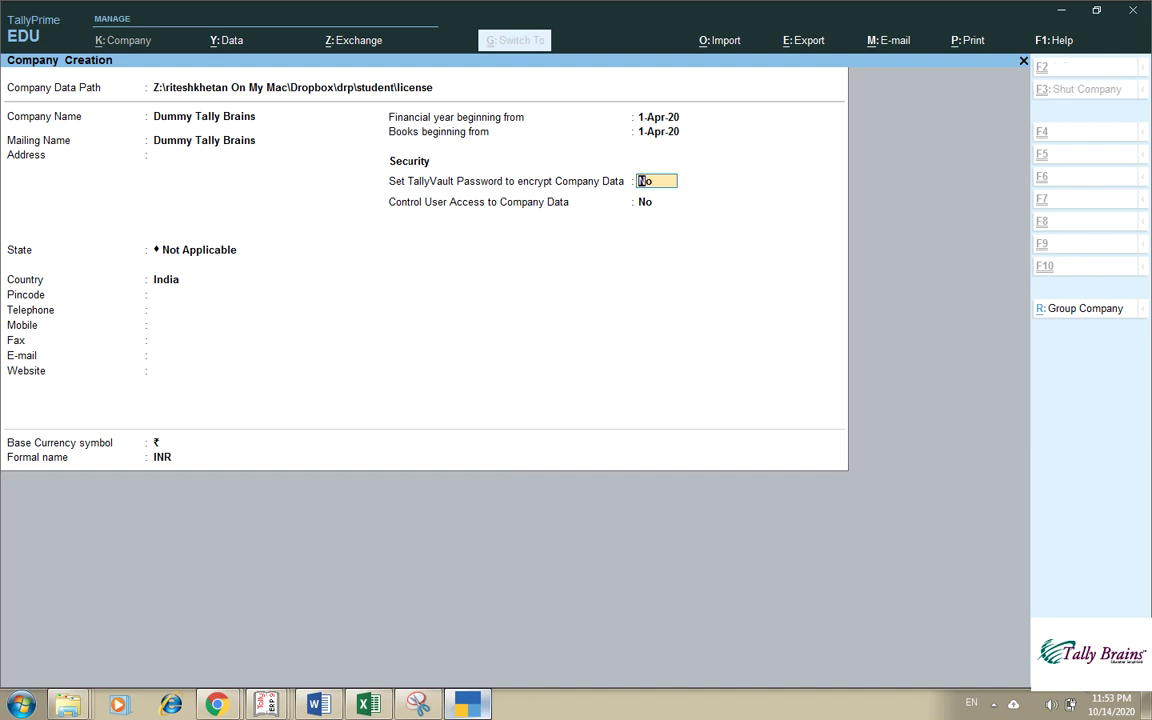
pyautogui.hotkey('ctrl', 'a')
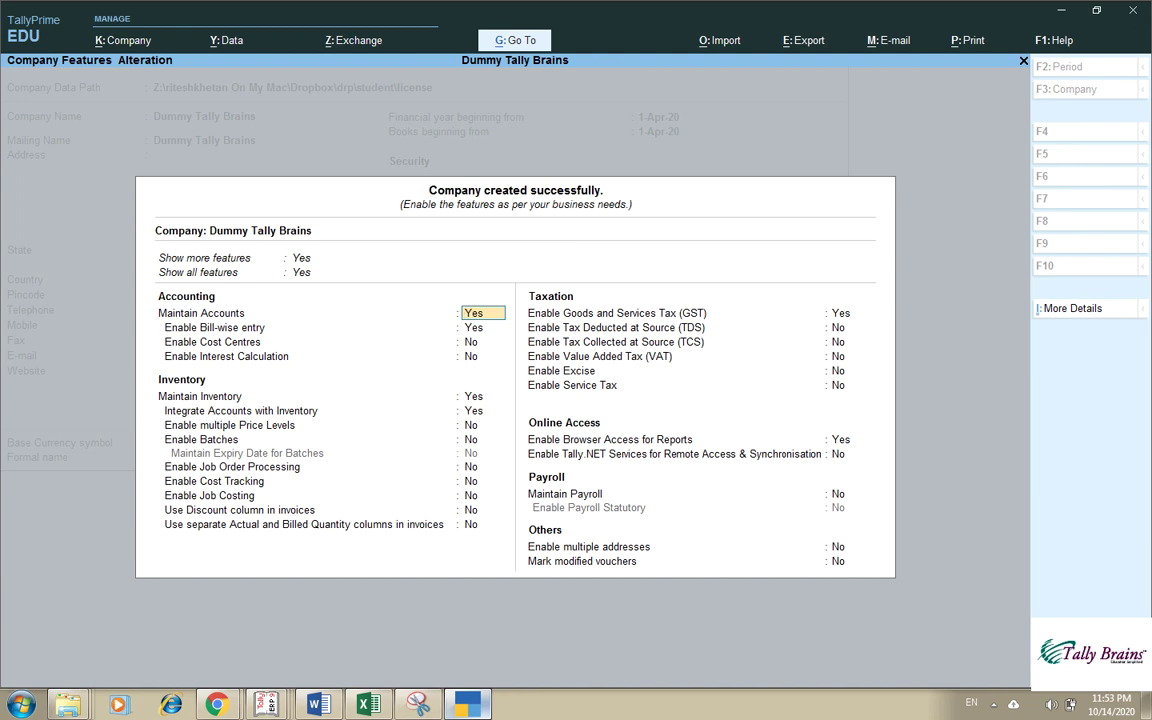
# Step: Set Show more features to No for the new company
pyautogui.press('Up')
pyautogui.press('Up')
pyautogui.press('n')
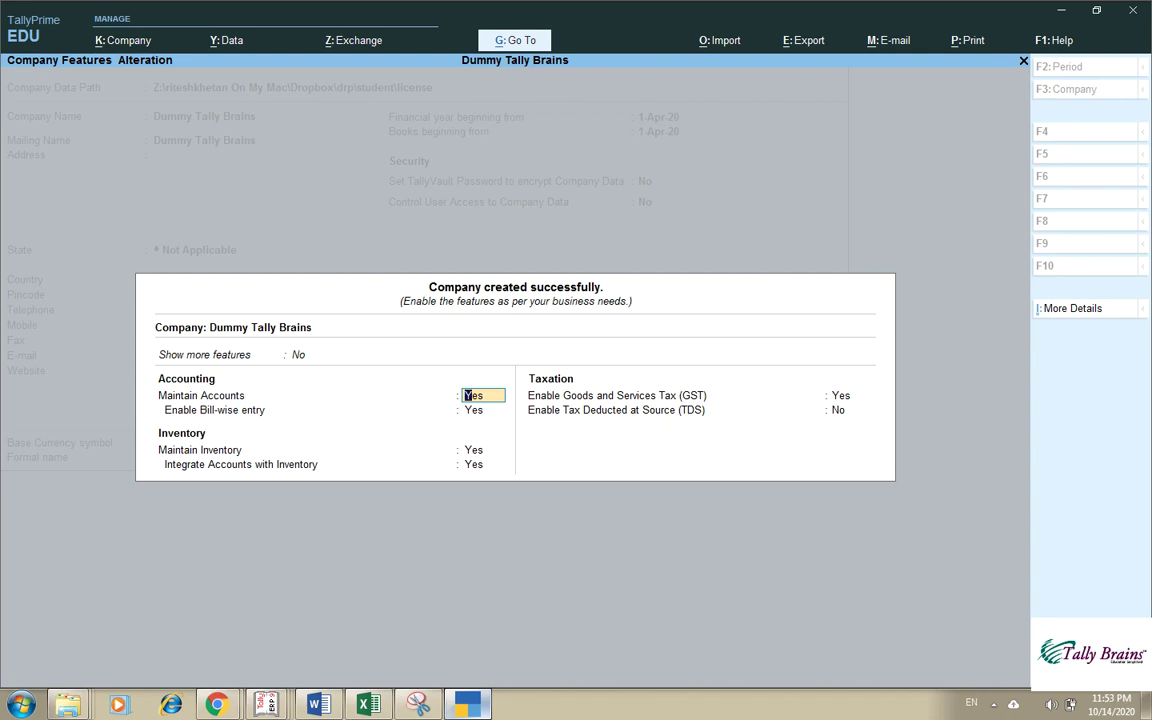
# Step: Set Show more features to Yes and Show all features to No for the new company
pyautogui.press('Up')
pyautogui.press('Down')
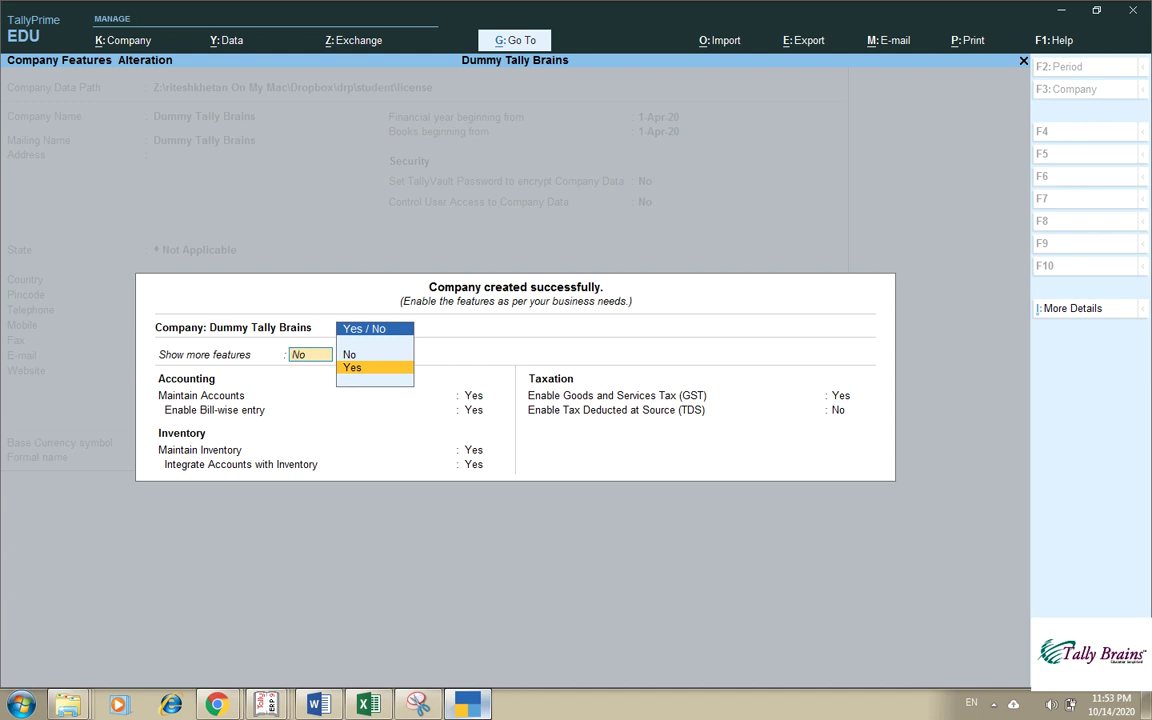
pyautogui.press('Return')
pyautogui.press('Up')
pyautogui.press('Up')
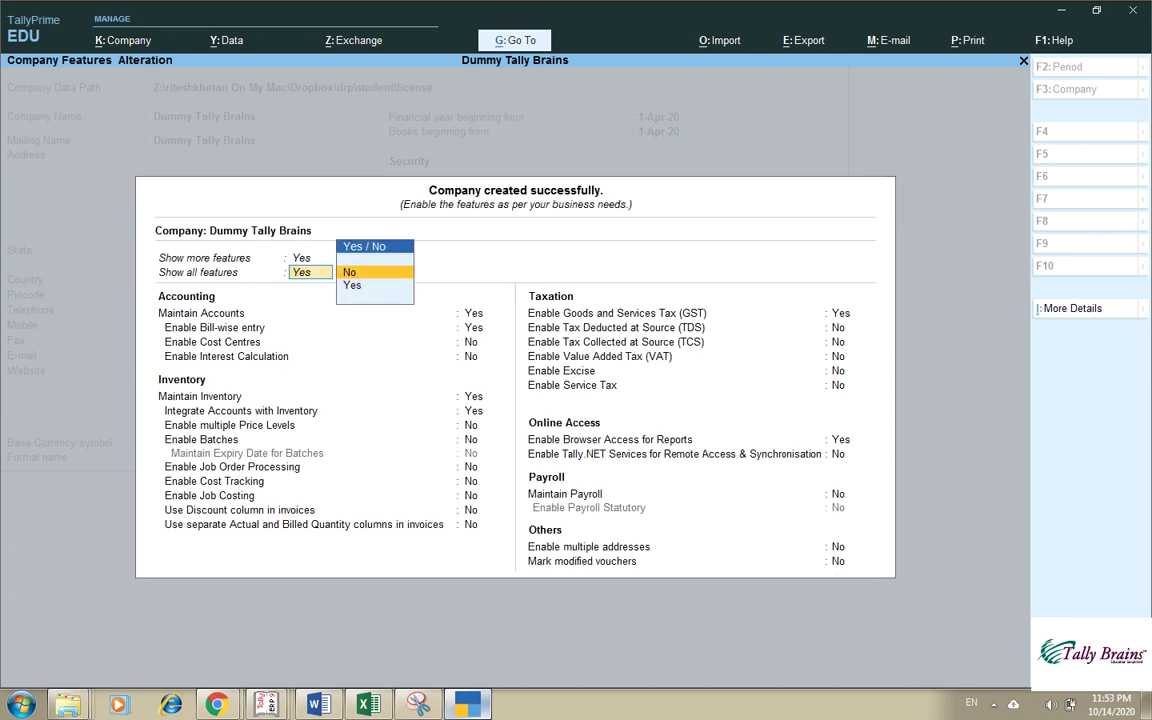
pyautogui.press('Return')
pyautogui.write('y')
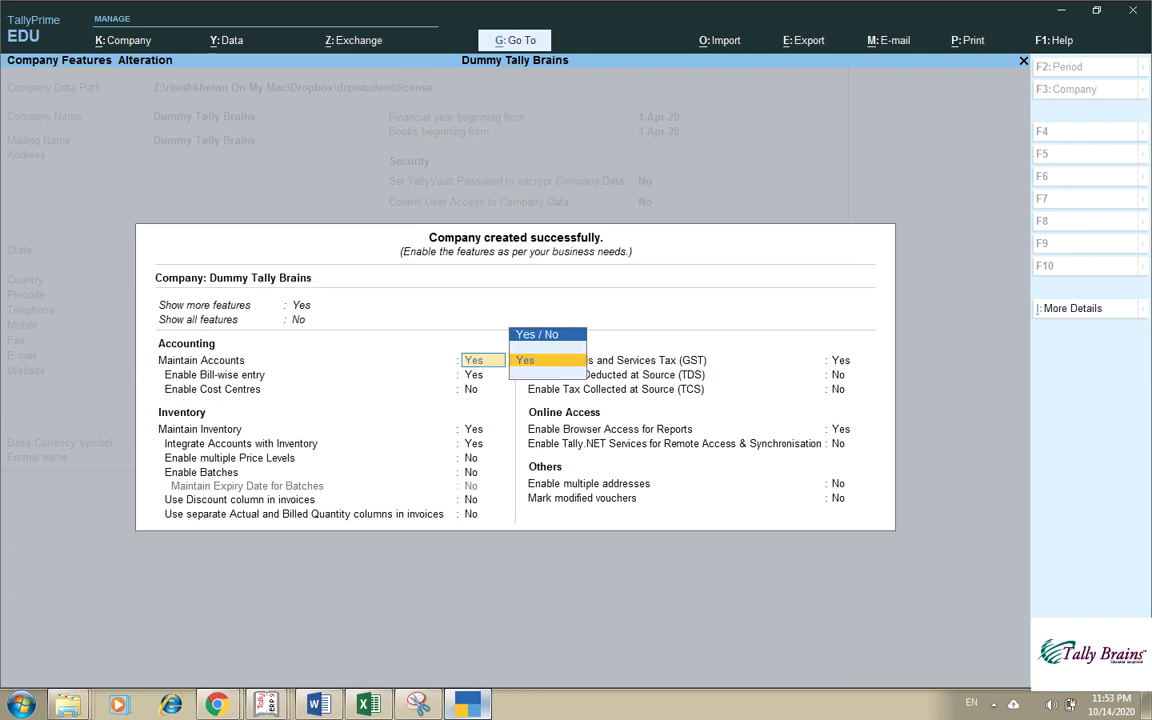
# Step: Set Show all features to Yes so the complete feature list is displayed
pyautogui.press('BackSpace')
pyautogui.press('BackSpace')
pyautogui.press('Up')
pyautogui.press('Down')
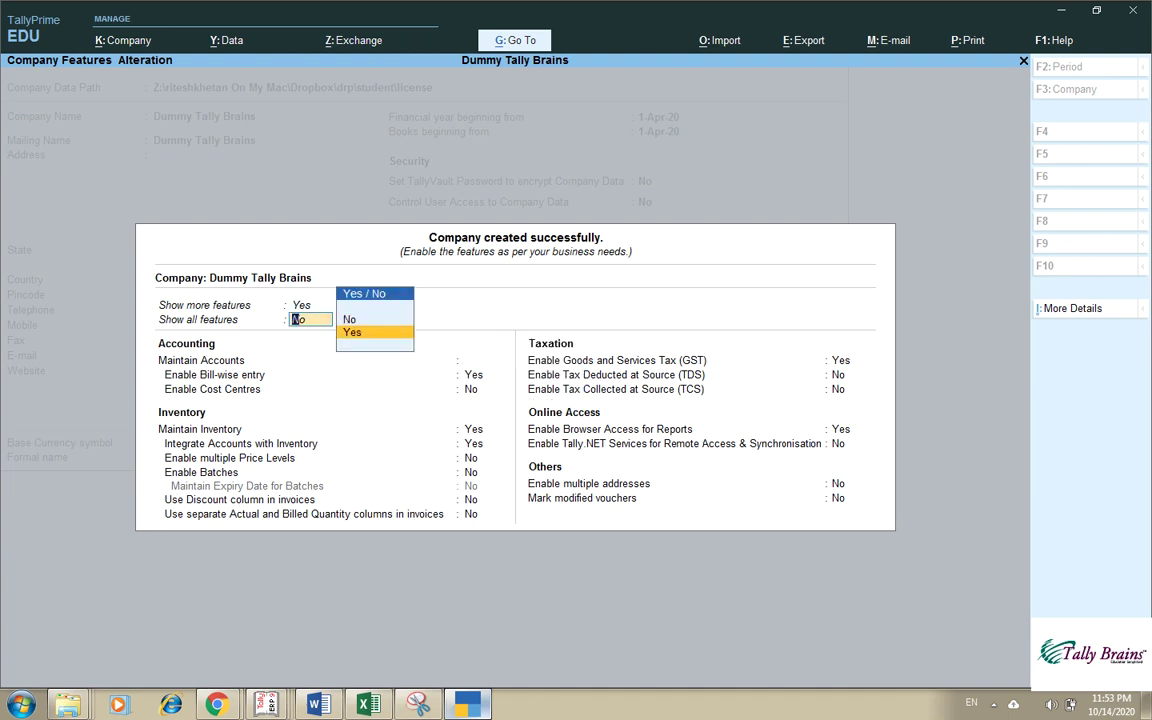
pyautogui.press('Return')
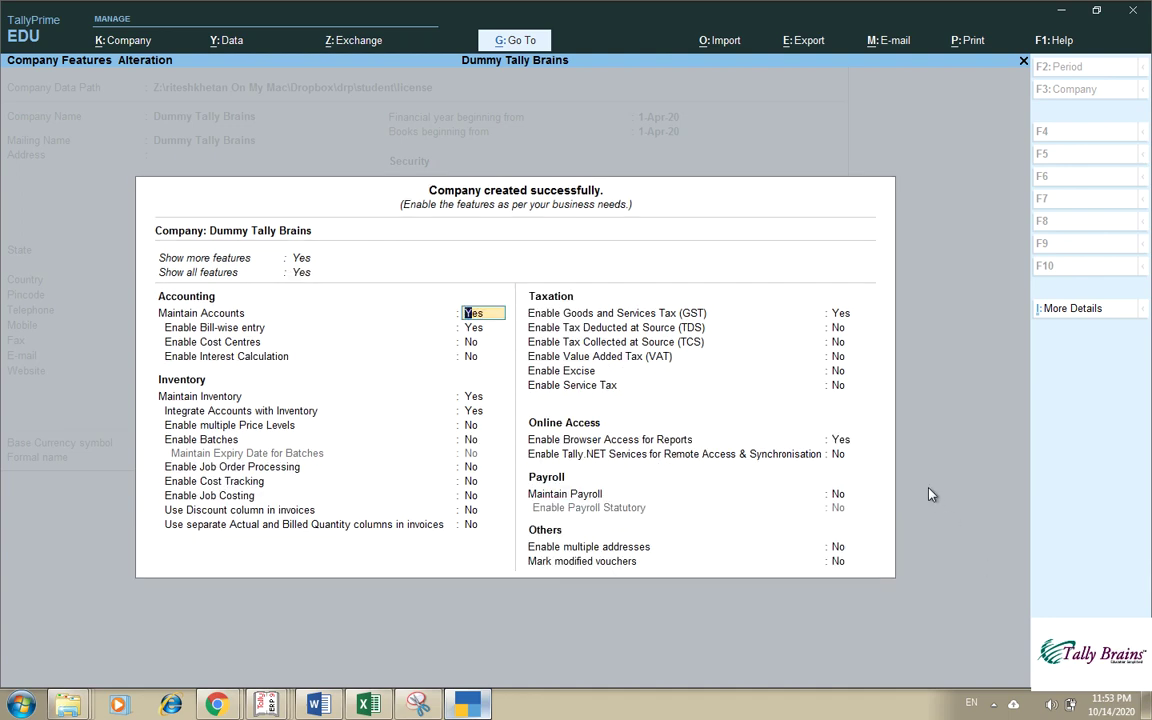
# Step: Set Goods and Services Tax (GST) and Bill-wise entry to No, and save the company features
pyautogui.click(841, 318)
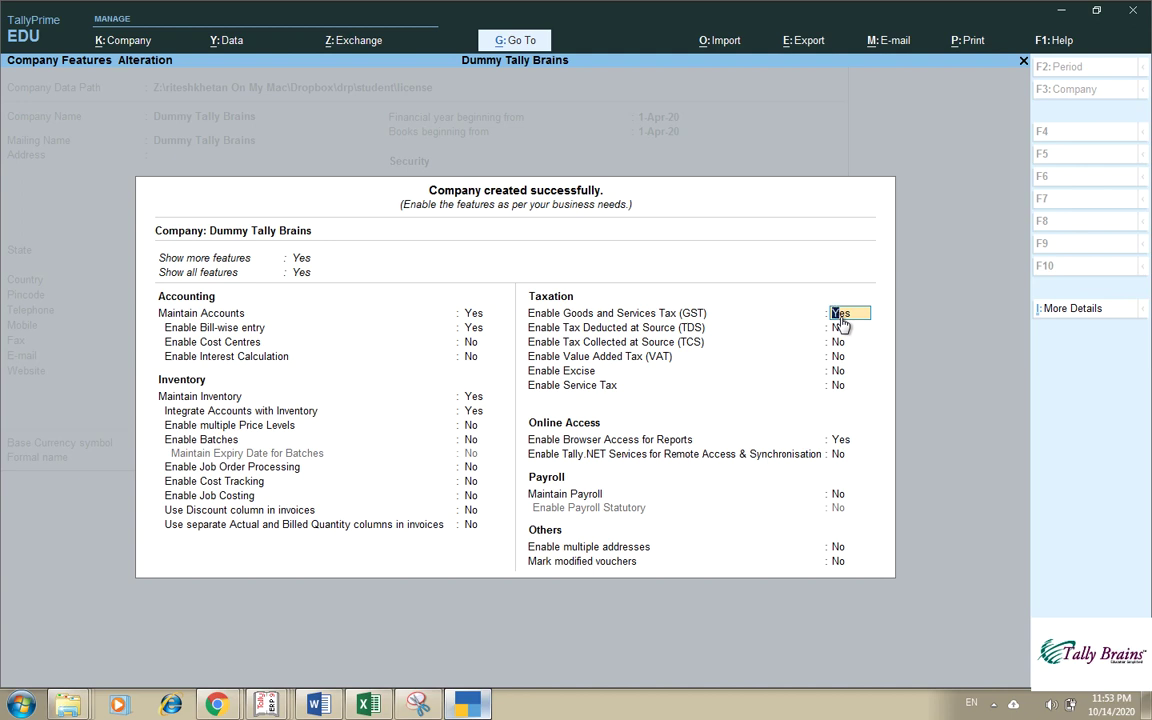
pyautogui.write('n')
pyautogui.press('Return')
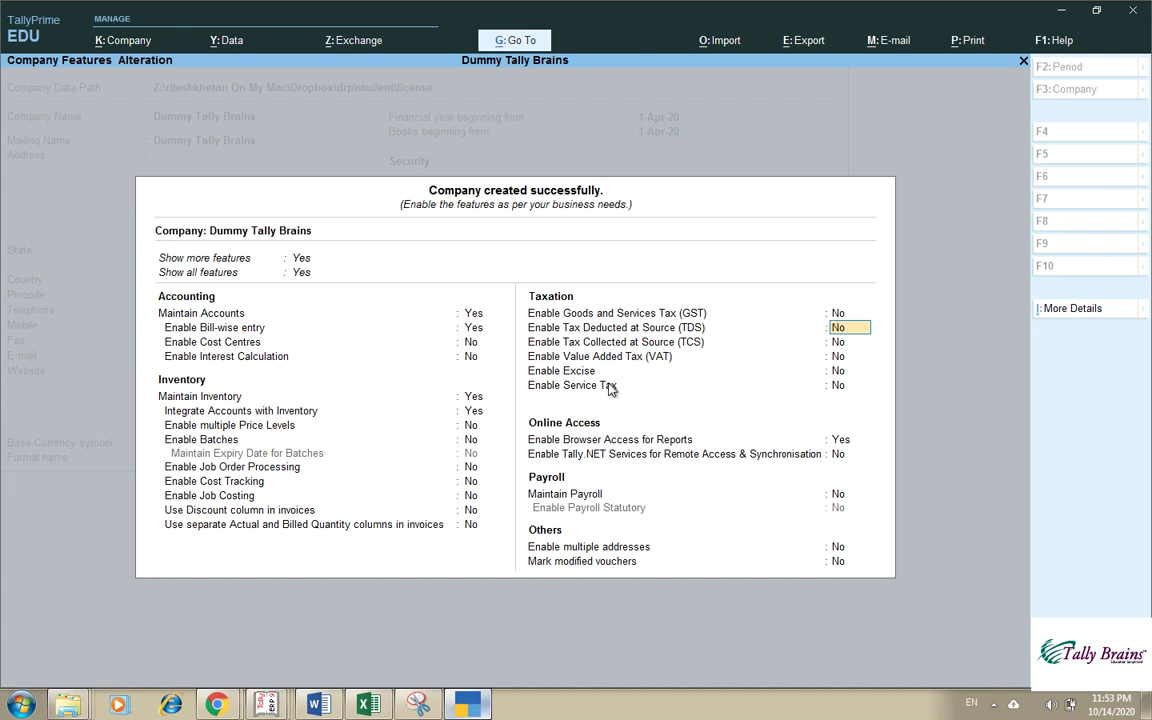
pyautogui.click(471, 327)
pyautogui.write('n')
pyautogui.press('Return')
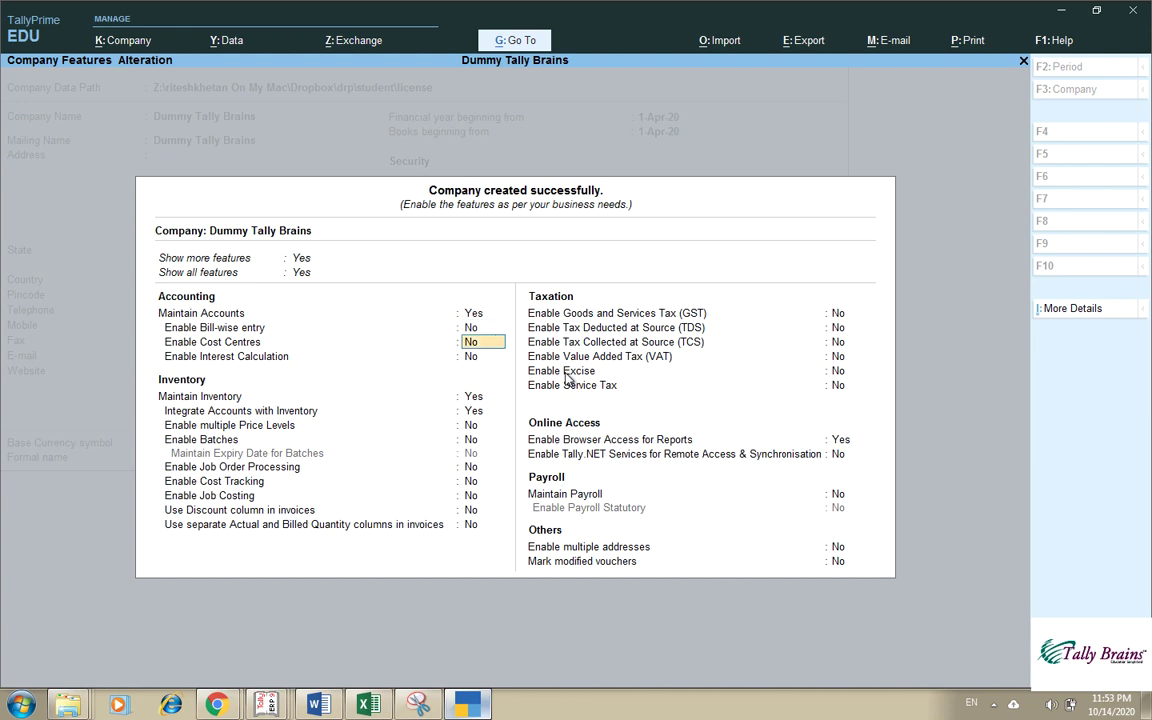
pyautogui.press('ctrl')
pyautogui.hotkey('ctrl', 'a')
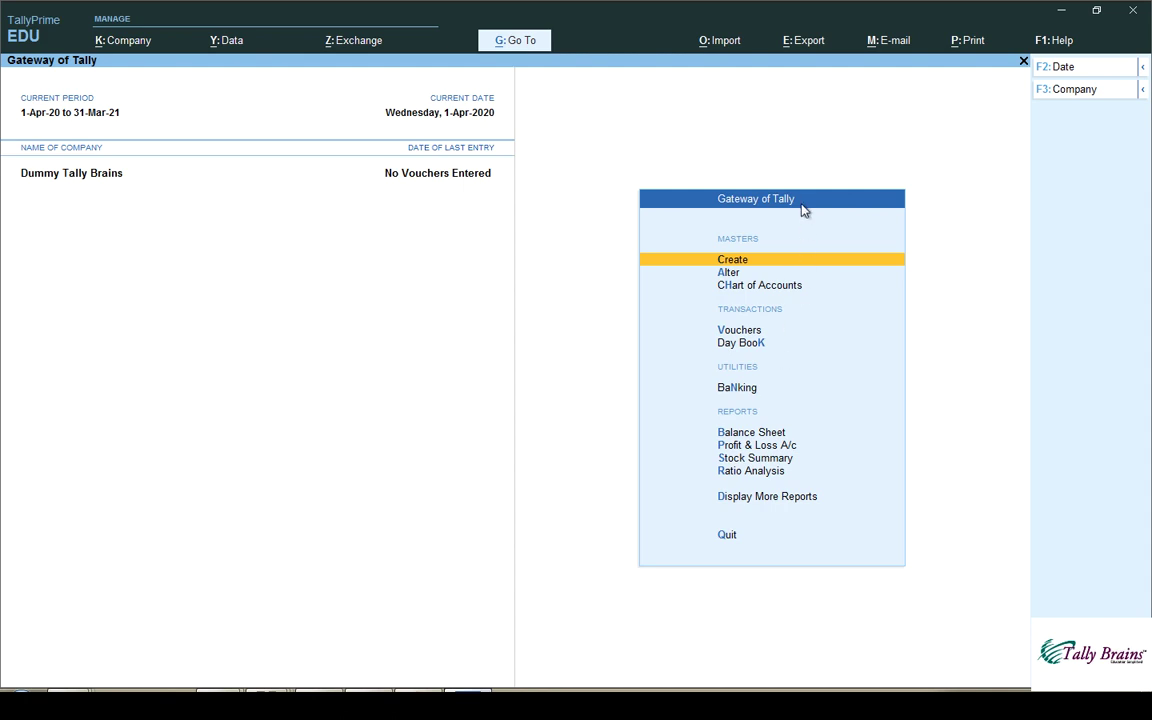
# Step: Open master creation for Dummy Tally Brains from the Gateway of Tally
pyautogui.press('Down')
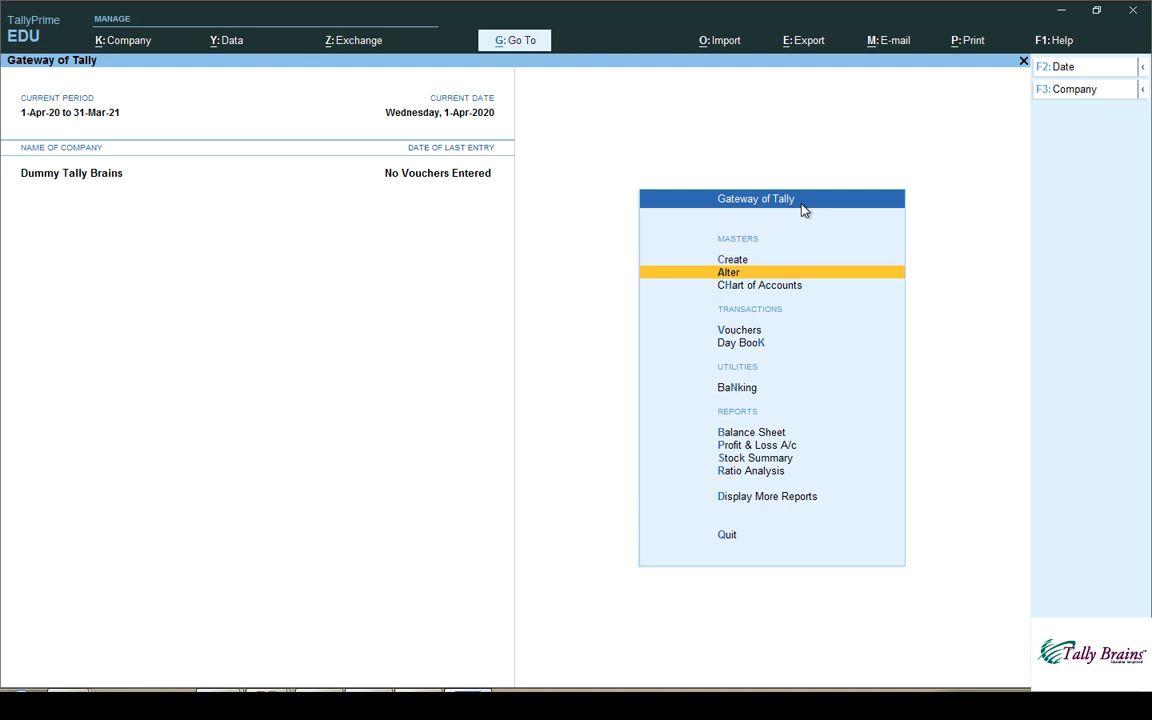
pyautogui.press('Down')
pyautogui.press('Up')
pyautogui.press('Up')
pyautogui.press('Return')
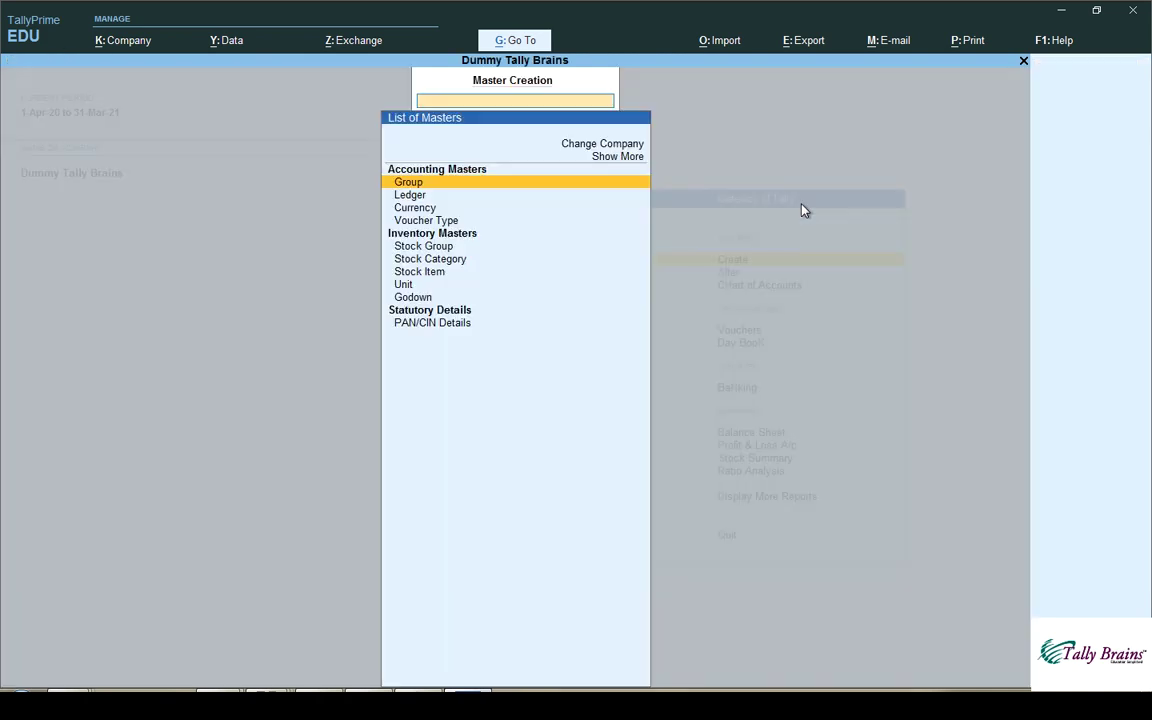
# Step: Examine the accounting, inventory and statutory masters offered in the master creation list
pyautogui.press('Down')
pyautogui.press('Down')
pyautogui.press('Down')
pyautogui.press('Down')
pyautogui.press('Down')
pyautogui.press('Down')
pyautogui.press('Down')
pyautogui.press('Down')
pyautogui.press('Up')
pyautogui.press('Up')
pyautogui.press('Up')
pyautogui.press('Down')
pyautogui.press('Down')
pyautogui.press('Down')
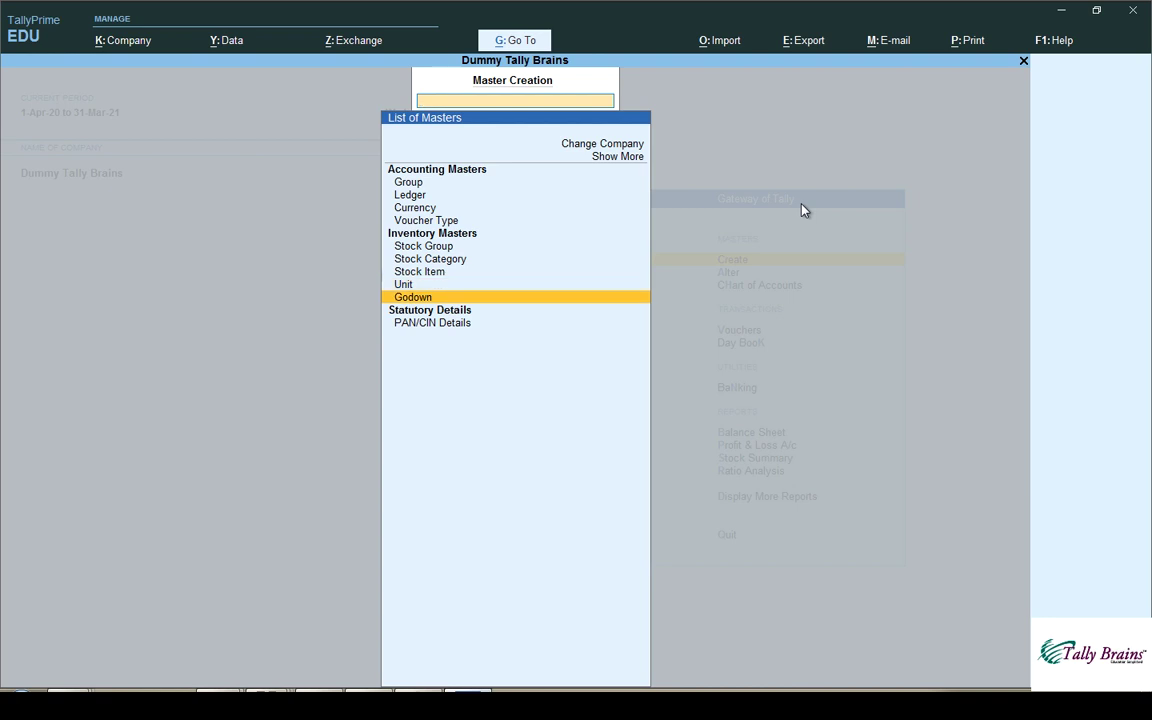
pyautogui.press('Up')
pyautogui.press('Up')
pyautogui.press('Up')
pyautogui.press('Up')
pyautogui.press('Up')
pyautogui.press('Up')
pyautogui.press('Up')
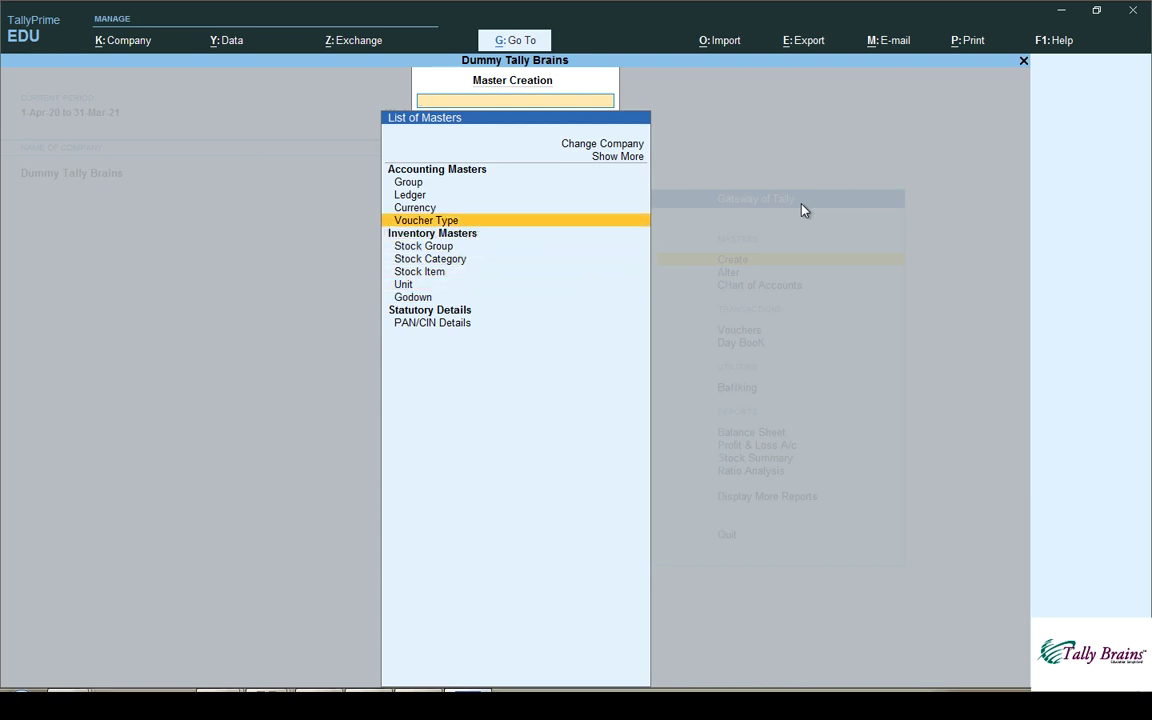
# Step: View the Ledger Creation form and its configuration options, and return to the list of masters without creating a ledger
pyautogui.press('Return')
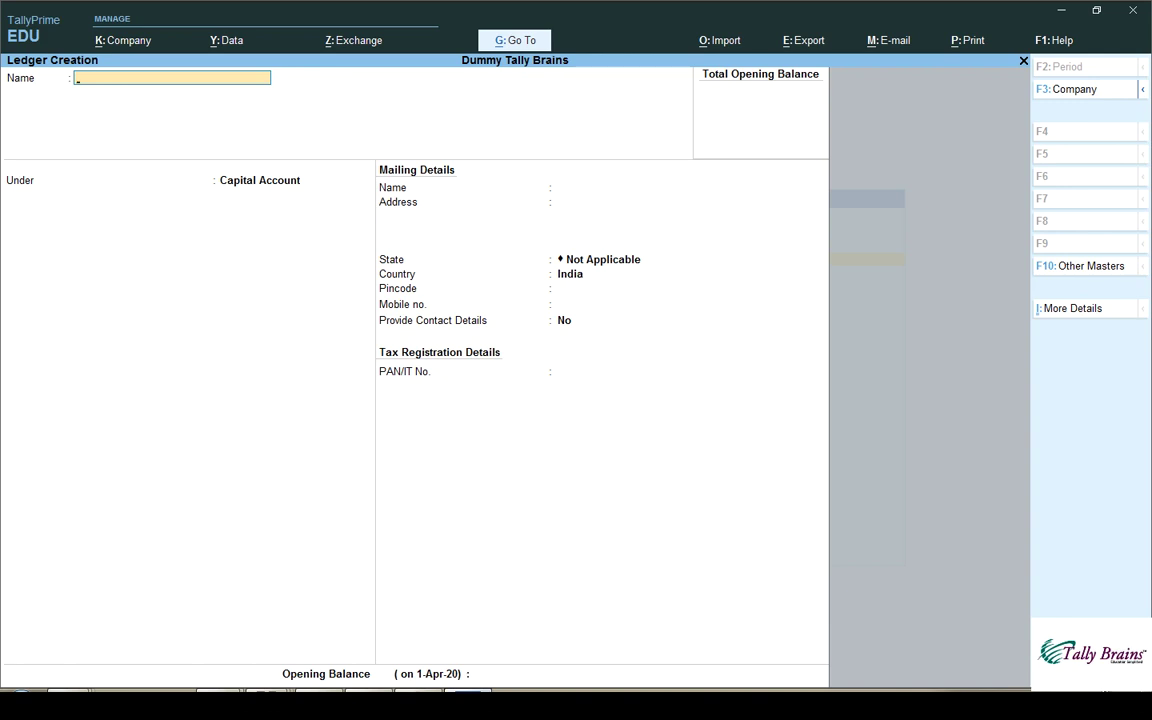
pyautogui.press('F12')
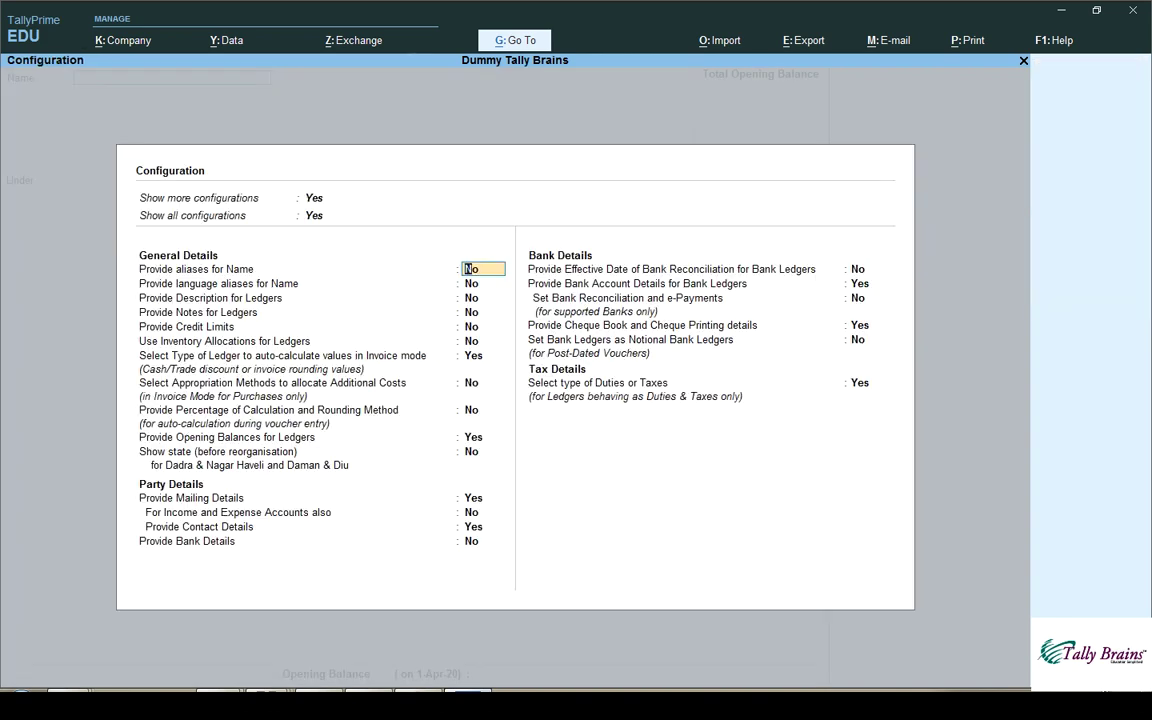
pyautogui.press('Escape')
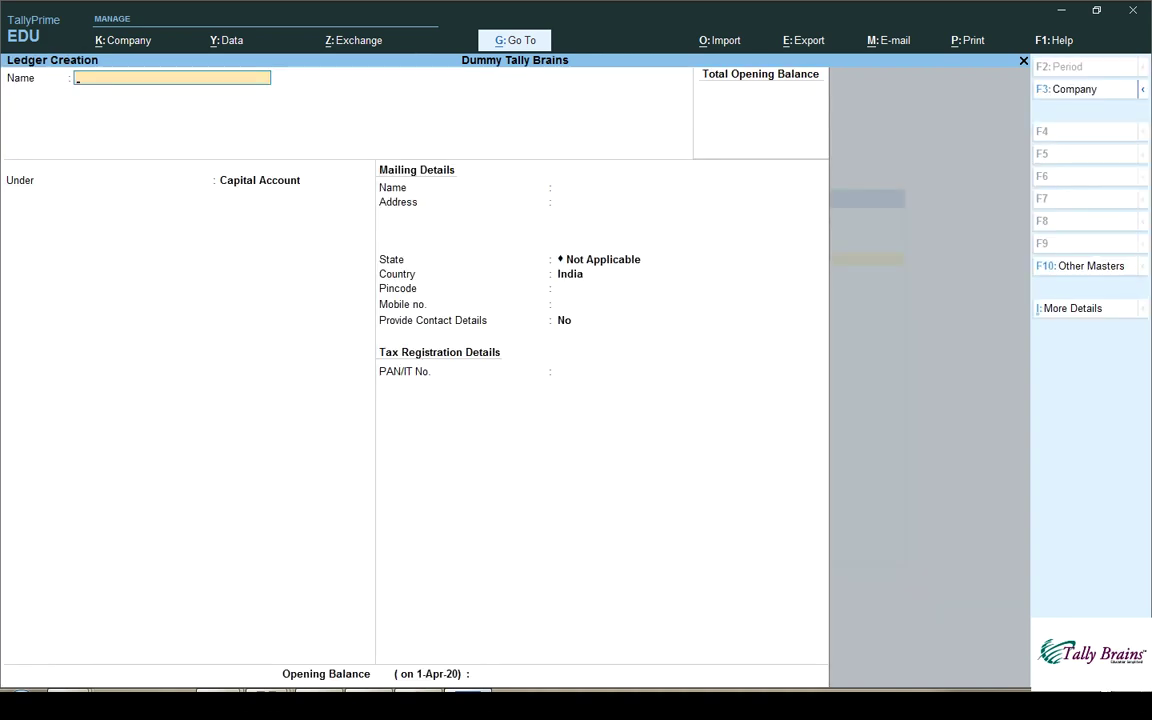
pyautogui.press('Escape')
pyautogui.press('y')
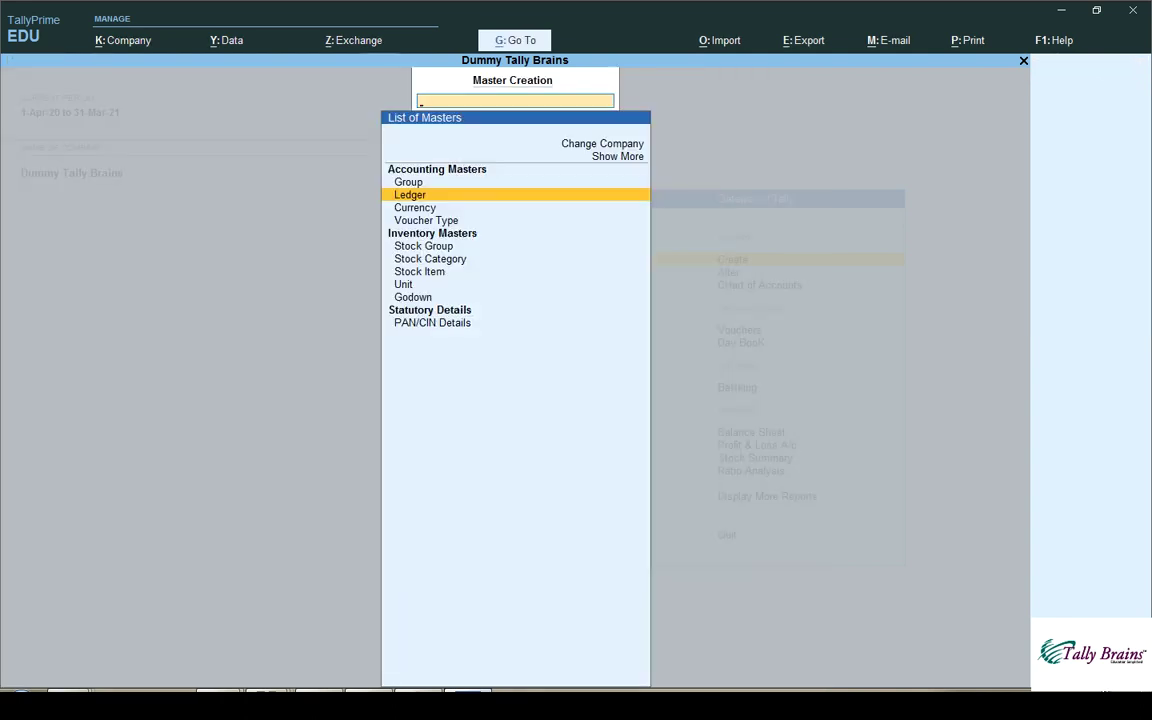
# Step: Expand the list of masters with Show More
pyautogui.press('Up')
pyautogui.press('Up')
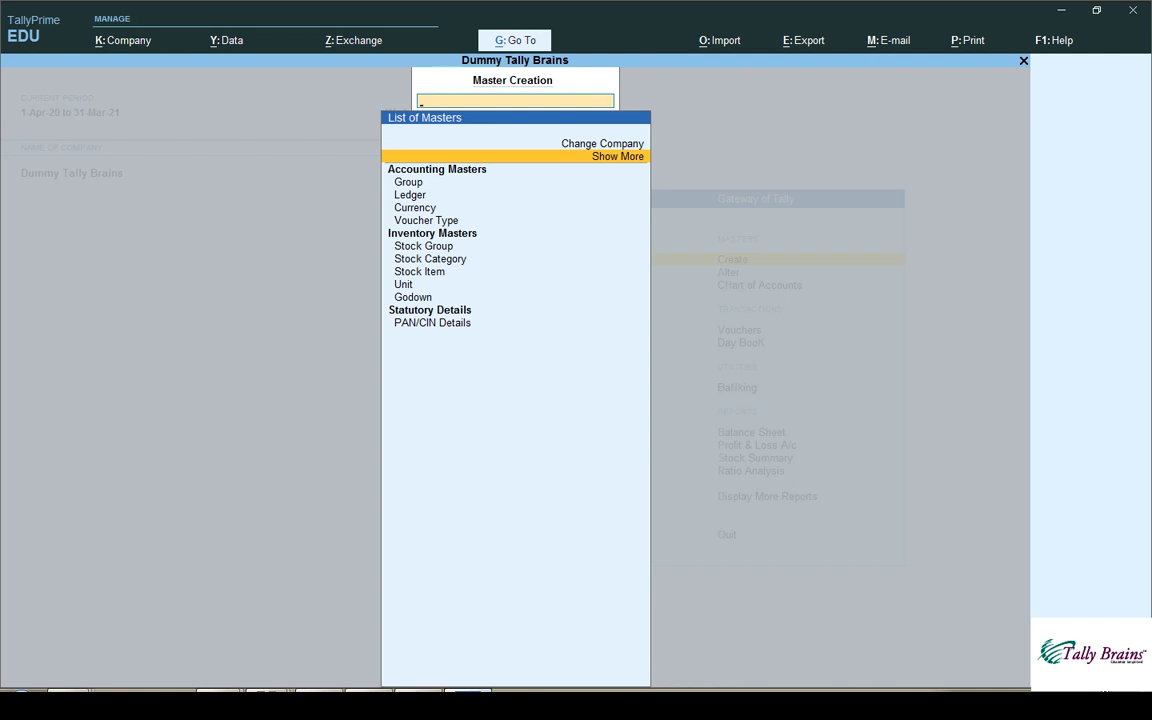
pyautogui.press('Return')
# Step: Examine the expanded list of masters, including Budget, Scenario and Credit Limits
pyautogui.press('Down')
pyautogui.press('Down')
pyautogui.press('Down')
pyautogui.press('Down')
pyautogui.press('Down')
pyautogui.press('Down')
pyautogui.press('Down')
pyautogui.press('Down')
pyautogui.press('Down')
pyautogui.press('Down')
pyautogui.press('Down')
pyautogui.press('Down')
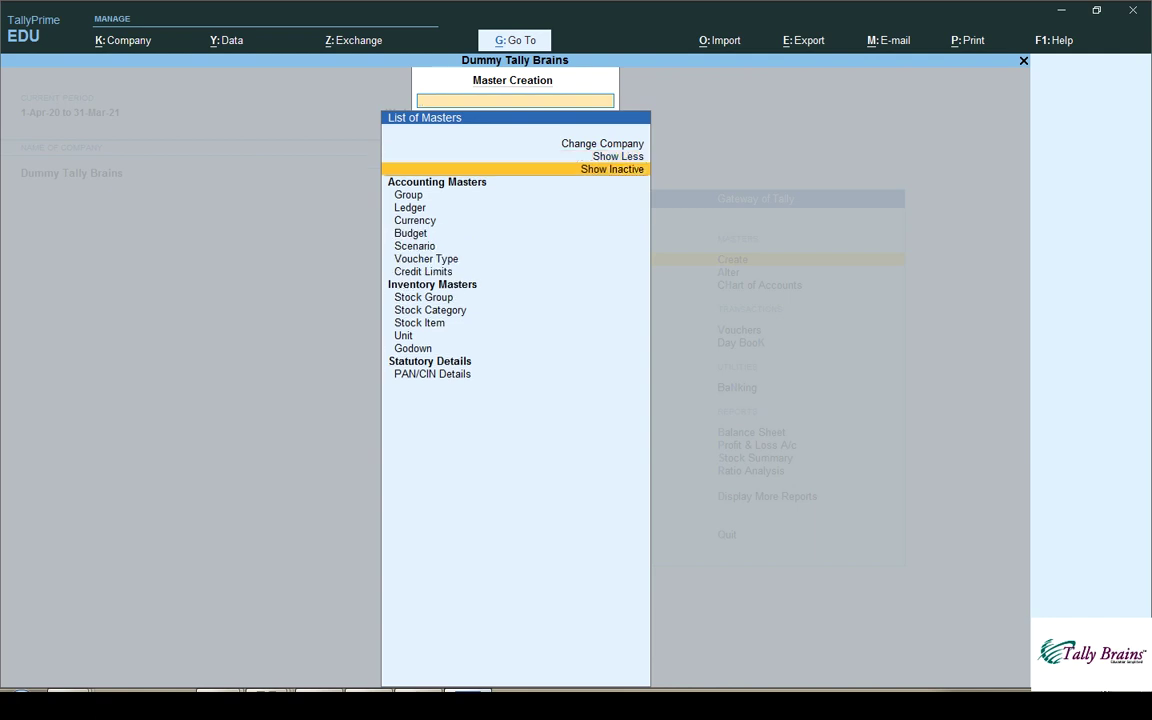
# Step: Include the inactive masters in the master creation list
pyautogui.press('Up')
pyautogui.press('Up')
pyautogui.press('Up')
pyautogui.press('Up')
pyautogui.press('Up')
pyautogui.press('Up')
pyautogui.press('Up')
pyautogui.press('Up')
pyautogui.press('Up')
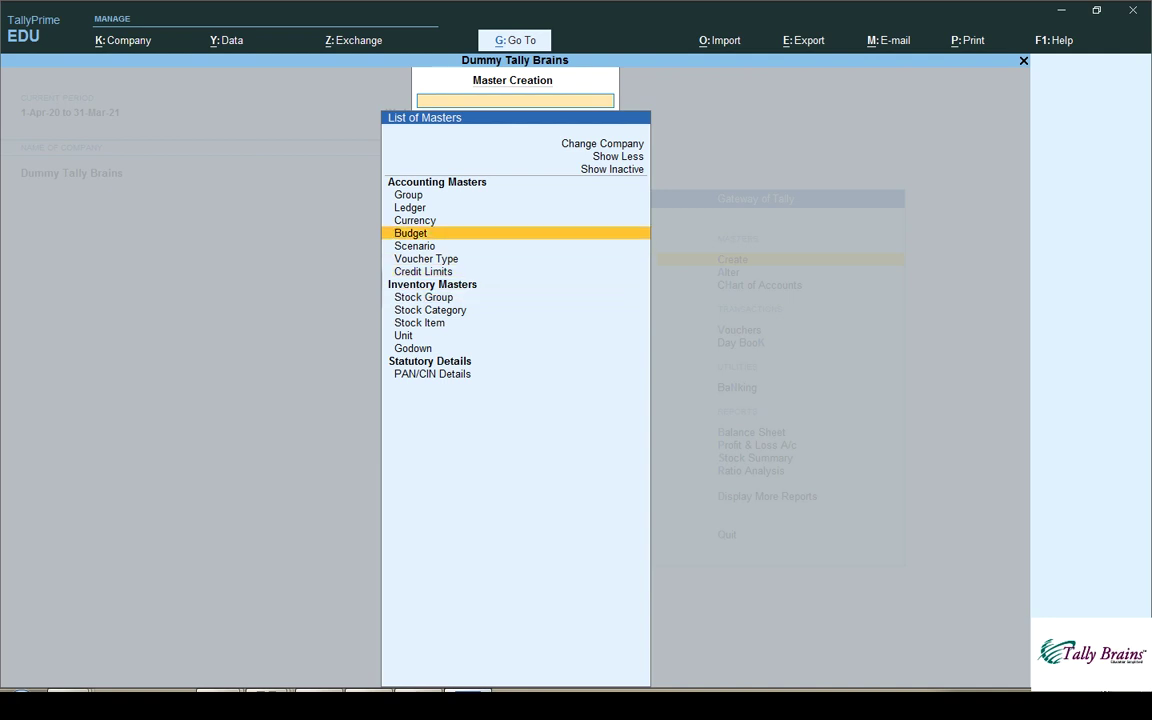
pyautogui.press('Return')
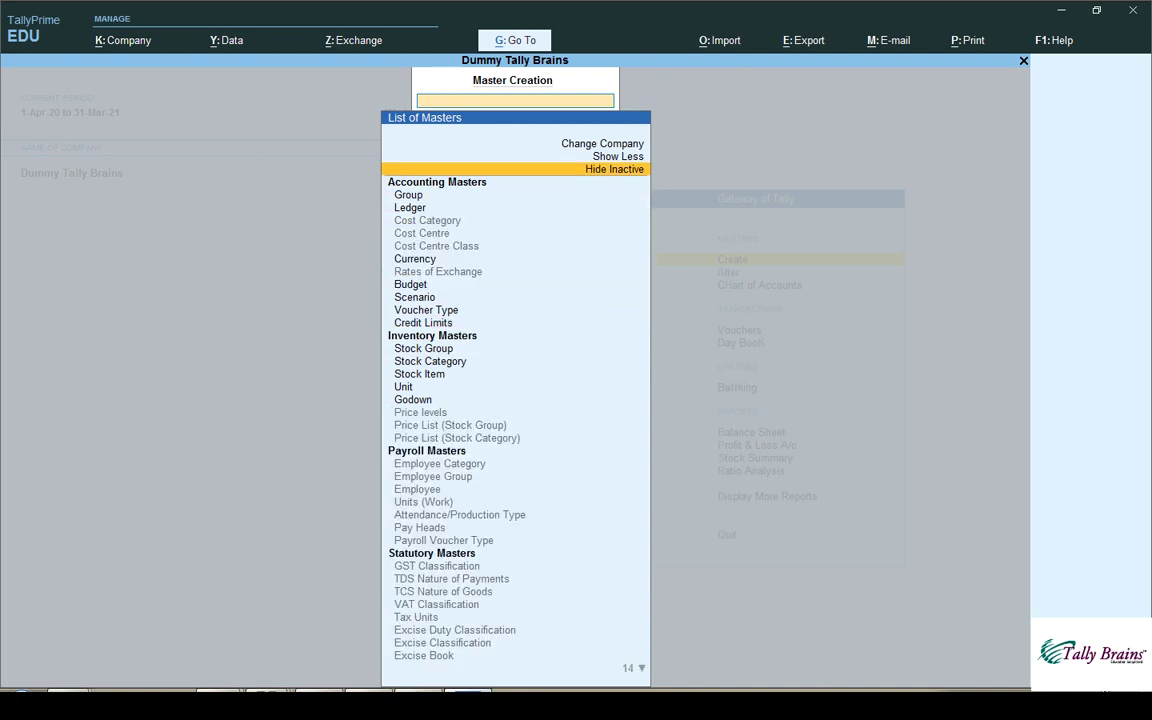
# Step: Examine the full list of active and inactive masters, covering the inventory, payroll and statutory sections
pyautogui.press('Down')
pyautogui.press('Down')
pyautogui.press('Down')
pyautogui.press('Down')
pyautogui.press('Down')
pyautogui.press('Down')
pyautogui.press('Down')
pyautogui.press('Down')
pyautogui.press('Down')
pyautogui.press('Down')
pyautogui.press('Down')
pyautogui.press('Down')
pyautogui.press('Down')
pyautogui.press('Down')
pyautogui.press('Down')
pyautogui.press('Down')
pyautogui.press('Down')
pyautogui.press('Down')
pyautogui.press('Down')
pyautogui.press('Down')
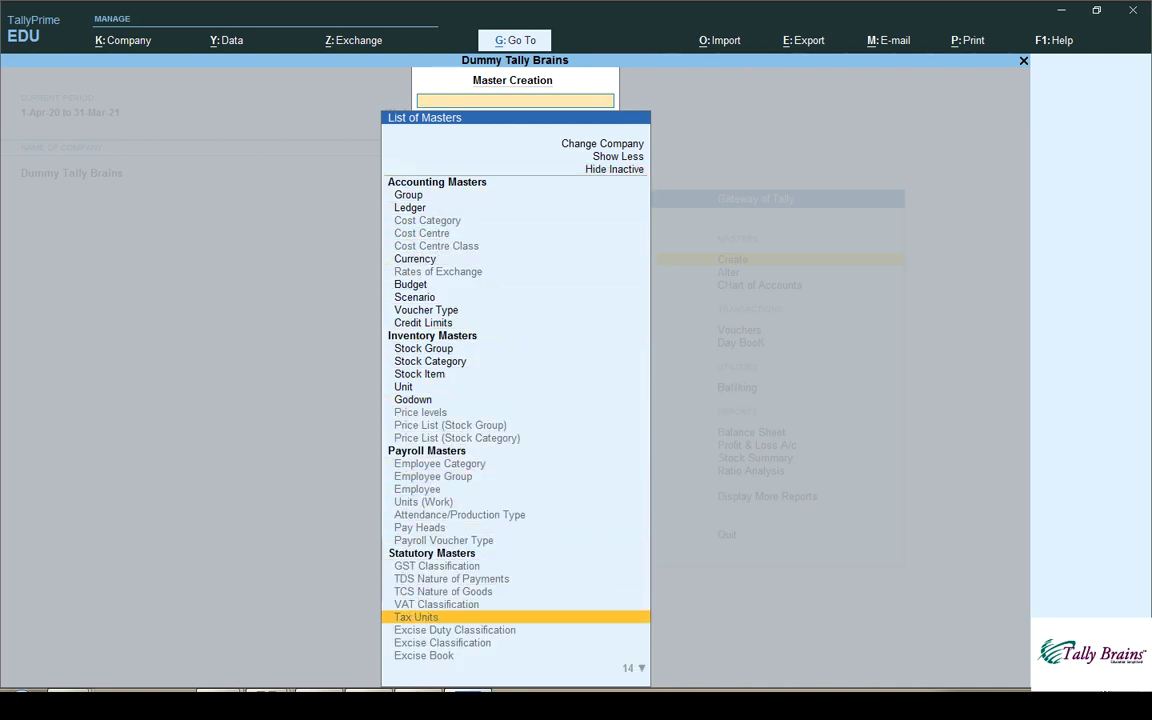
pyautogui.press('Down')
pyautogui.press('Down')
pyautogui.press('Down')
pyautogui.press('Down')
pyautogui.press('Down')
pyautogui.press('Down')
pyautogui.press('Down')
pyautogui.press('Down')
pyautogui.press('Down')
pyautogui.press('Down')
pyautogui.press('Down')
pyautogui.press('Down')
pyautogui.press('Down')
pyautogui.press('Down')
pyautogui.press('Down')
pyautogui.press('Down')
pyautogui.press('Down')
pyautogui.press('Up')
pyautogui.press('Up')
pyautogui.press('Up')
pyautogui.press('Up')
pyautogui.press('Up')
pyautogui.press('Up')
pyautogui.press('Up')
pyautogui.press('Up')
pyautogui.press('Up')
pyautogui.press('Up')
pyautogui.press('Up')
pyautogui.press('Up')
pyautogui.press('Up')
pyautogui.press('Up')
pyautogui.press('Up')
pyautogui.press('Up')
pyautogui.press('Up')
pyautogui.press('Up')
pyautogui.press('Up')
pyautogui.press('Up')
pyautogui.press('Up')
pyautogui.press('Up')
pyautogui.press('Up')
pyautogui.press('Up')
pyautogui.press('Up')
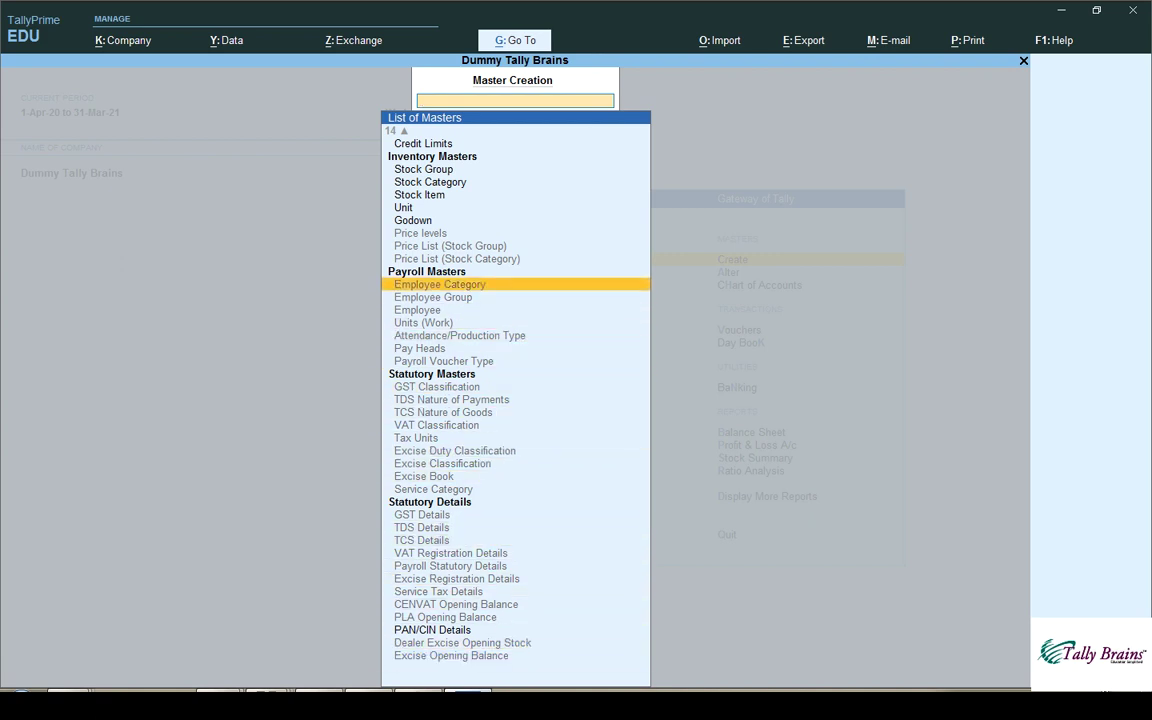
# Step: Enable the Payroll feature through the inactive Employee Category master, and return to the Gateway without creating a category
pyautogui.press('Return')
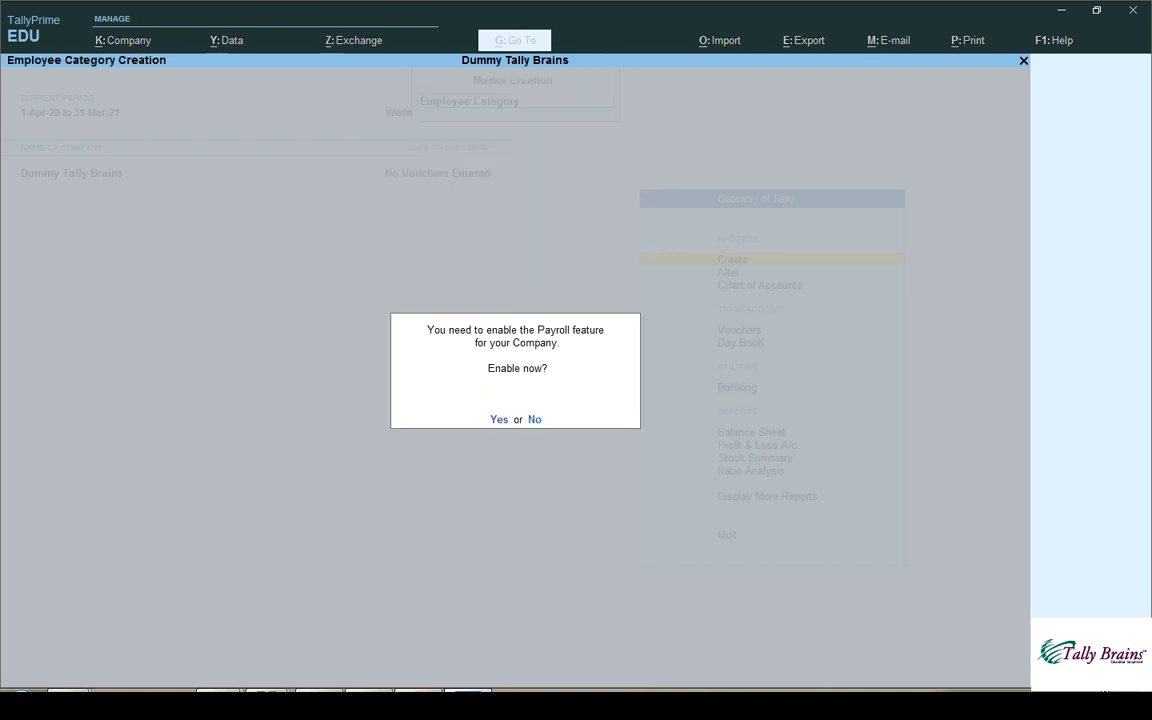
pyautogui.press('y')
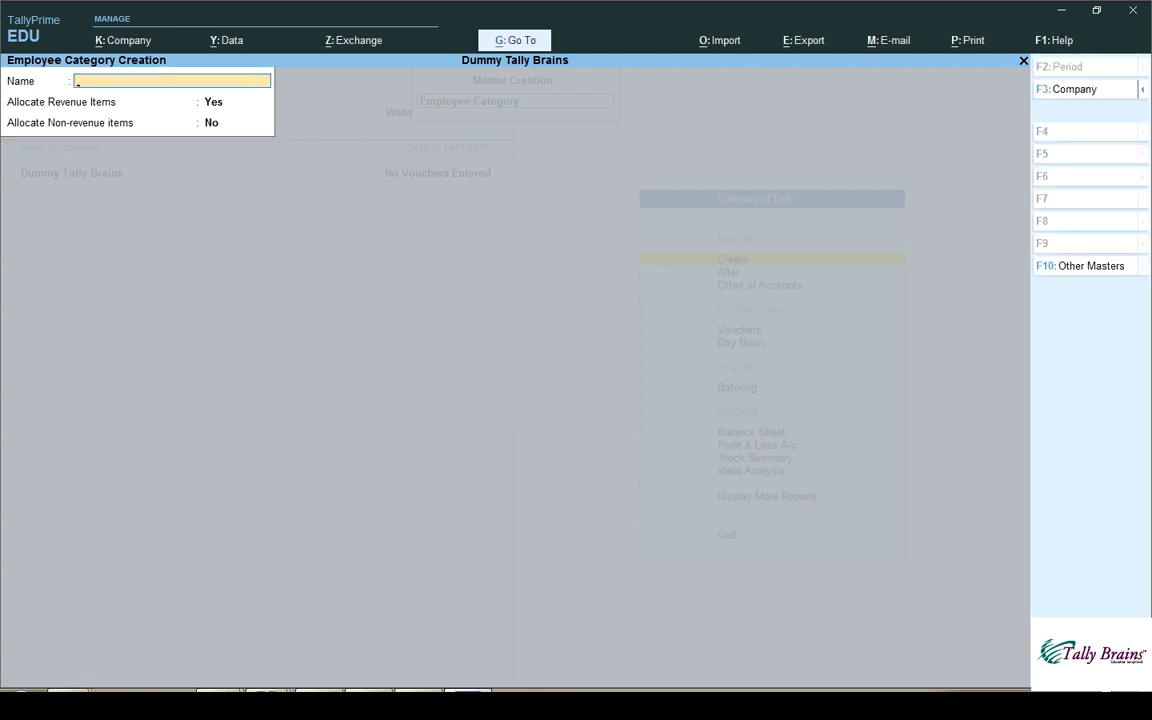
pyautogui.press('Escape')
pyautogui.press('y')
pyautogui.press('Escape')
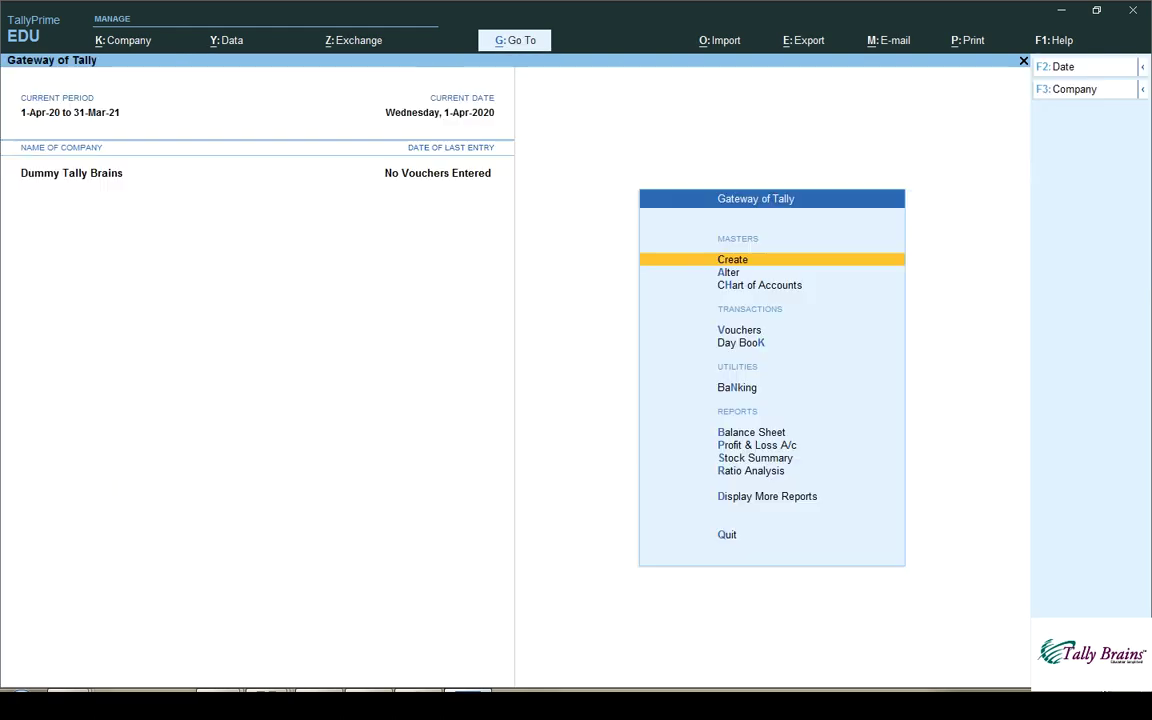
# Step: Reopen master creation and examine the Payroll Masters, from Employee Group to Payroll Voucher Type
pyautogui.press('Return')
pyautogui.press('Down')
pyautogui.press('Down')
pyautogui.press('Down')
pyautogui.press('Down')
pyautogui.press('Down')
pyautogui.press('Down')
pyautogui.press('Down')
pyautogui.press('Down')
pyautogui.press('Down')
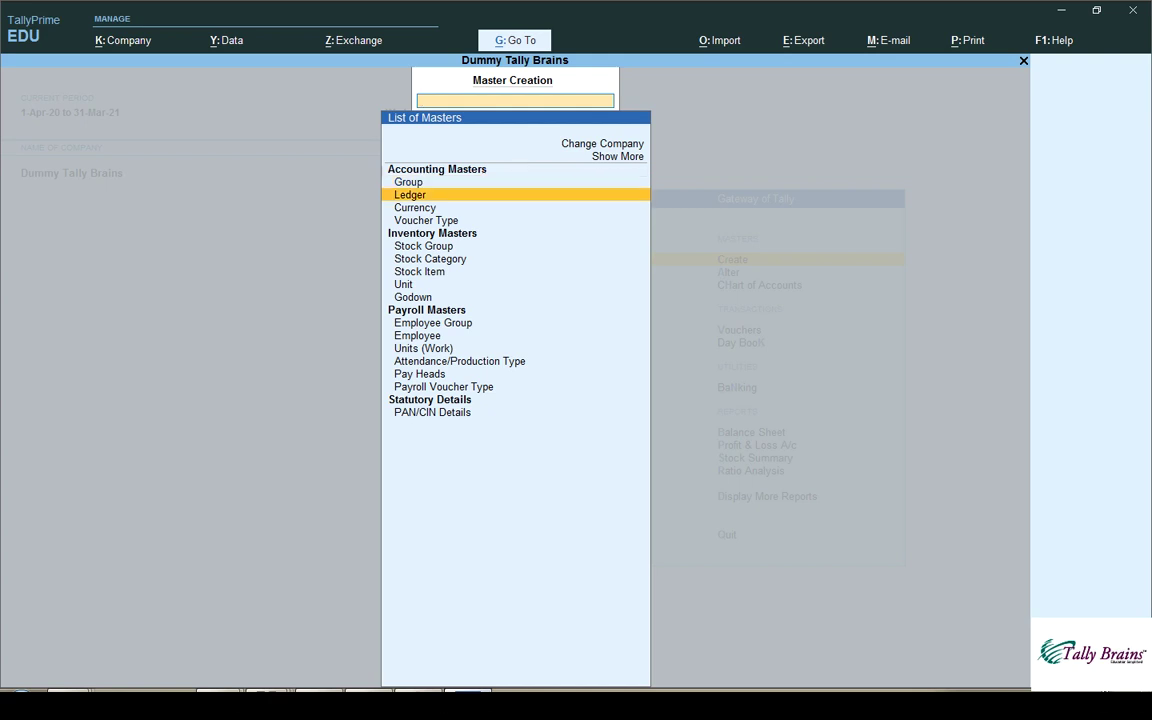
pyautogui.press('Down')
pyautogui.press('Down')
pyautogui.press('Down')
pyautogui.press('Down')
pyautogui.press('Down')
pyautogui.press('Down')
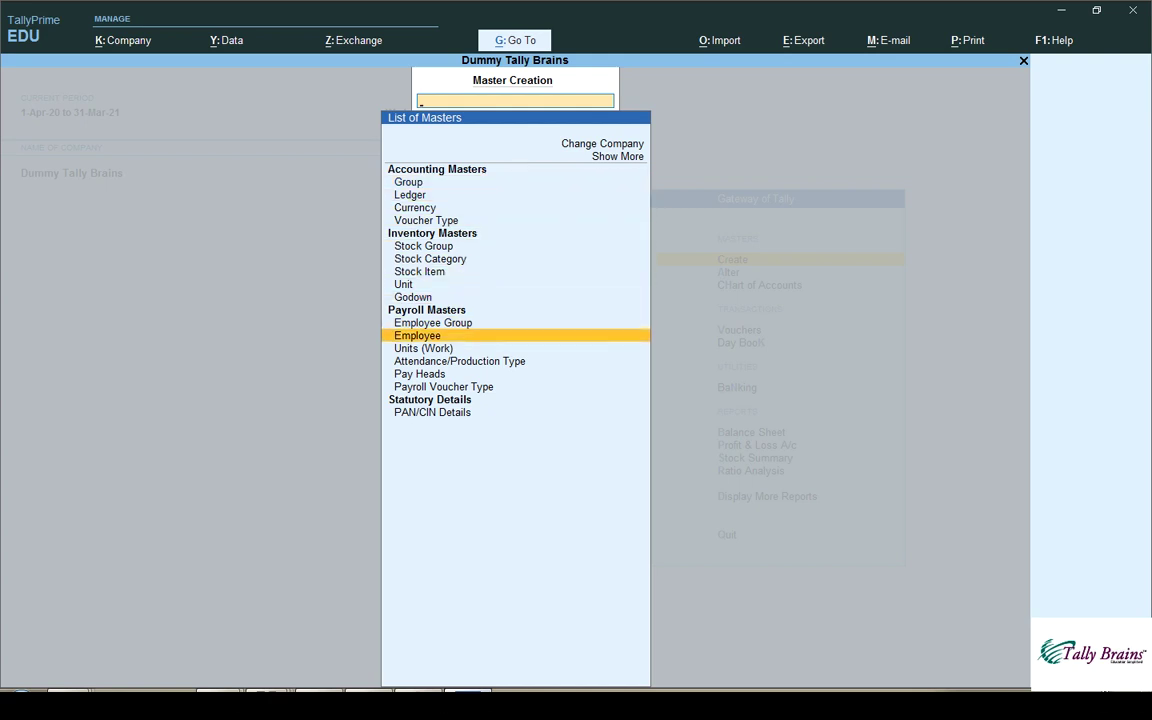
pyautogui.press('Up')
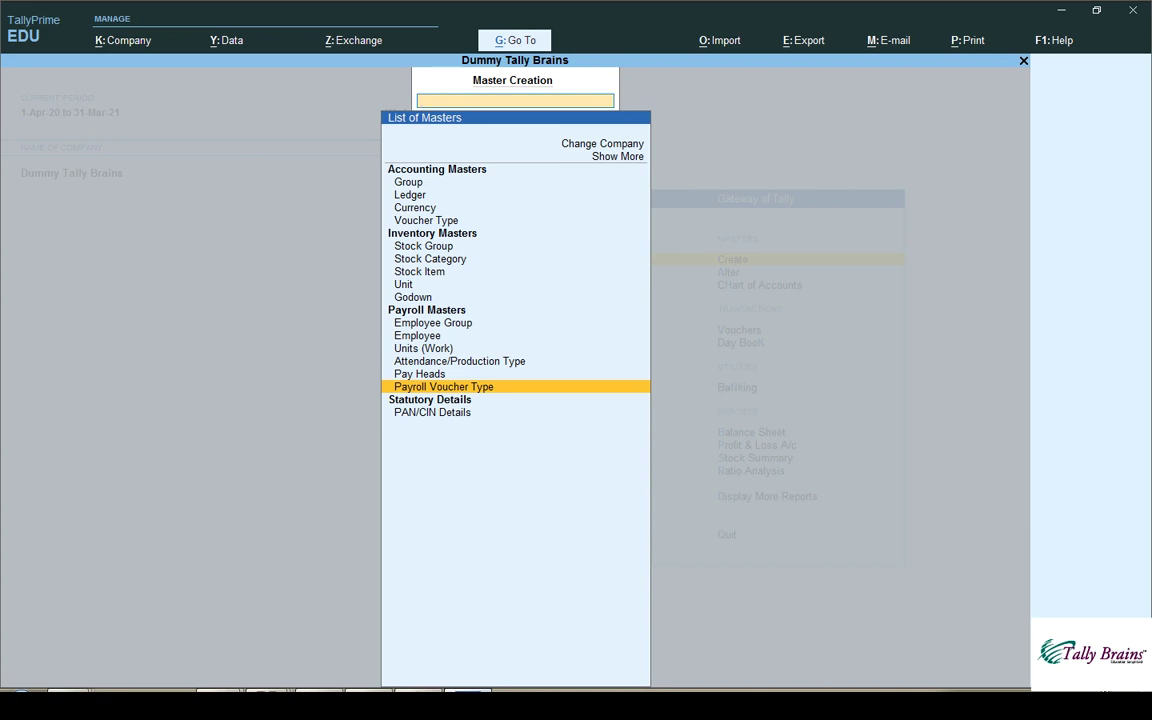
# Step: Leave master creation and open the master alteration list
pyautogui.press('Escape')
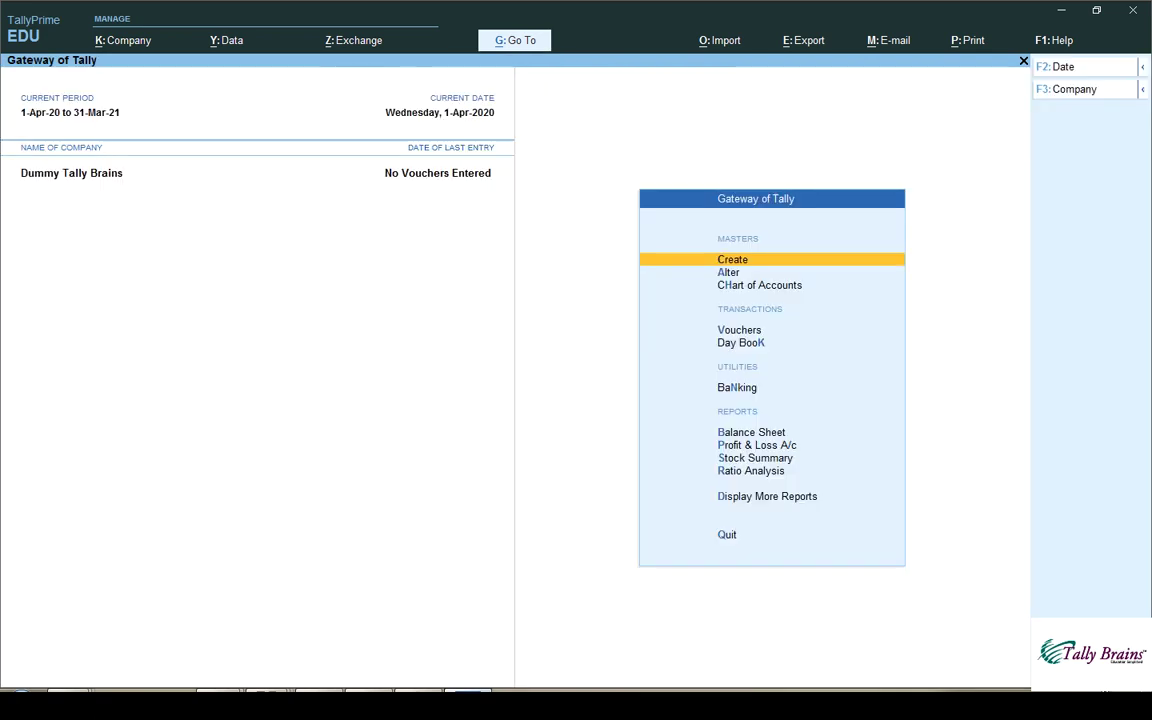
pyautogui.press('Return')
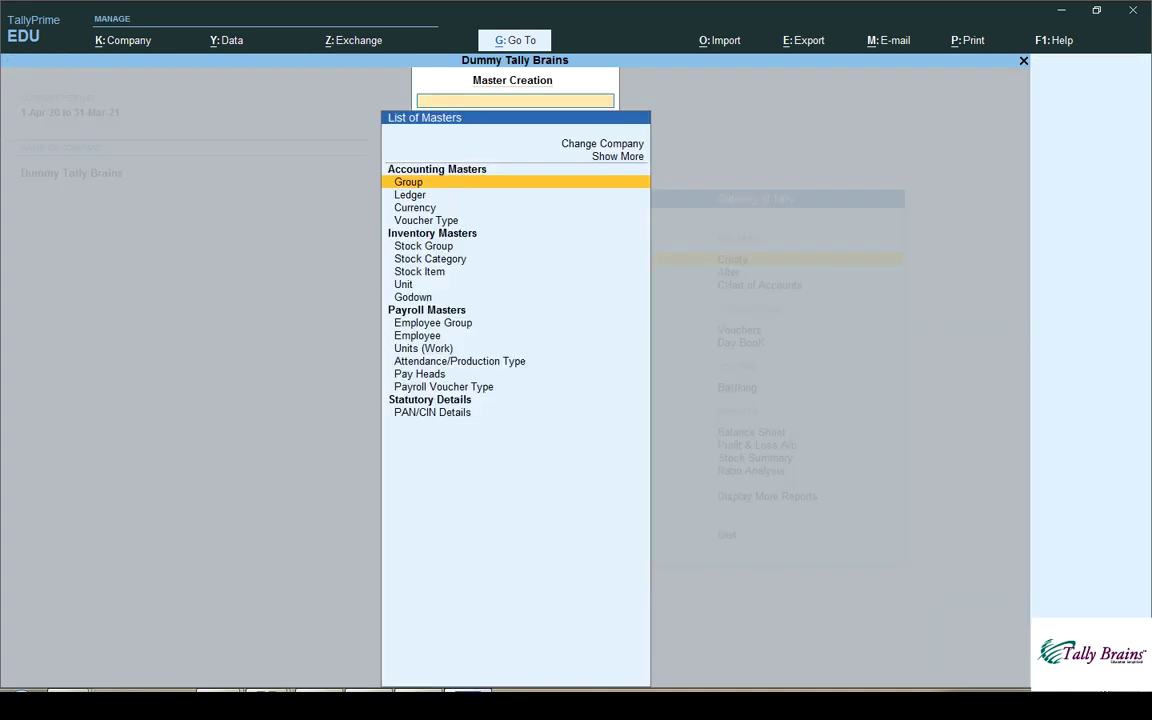
pyautogui.press('Escape')
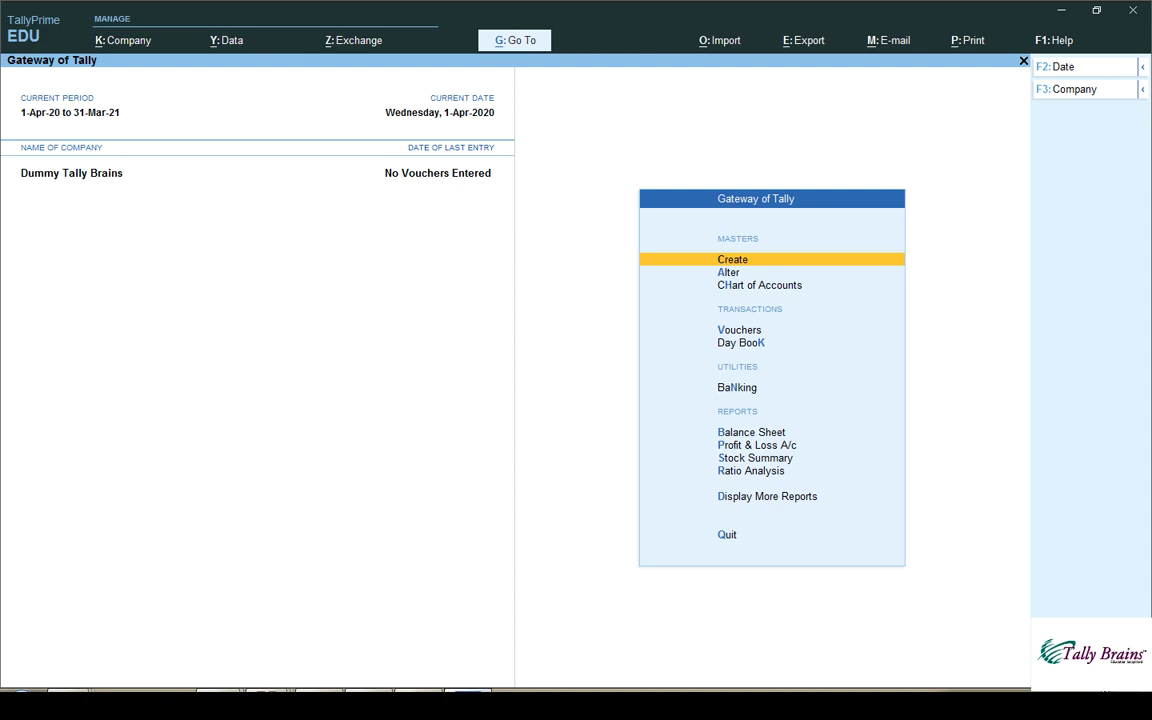
pyautogui.press('Down')
pyautogui.press('Return')
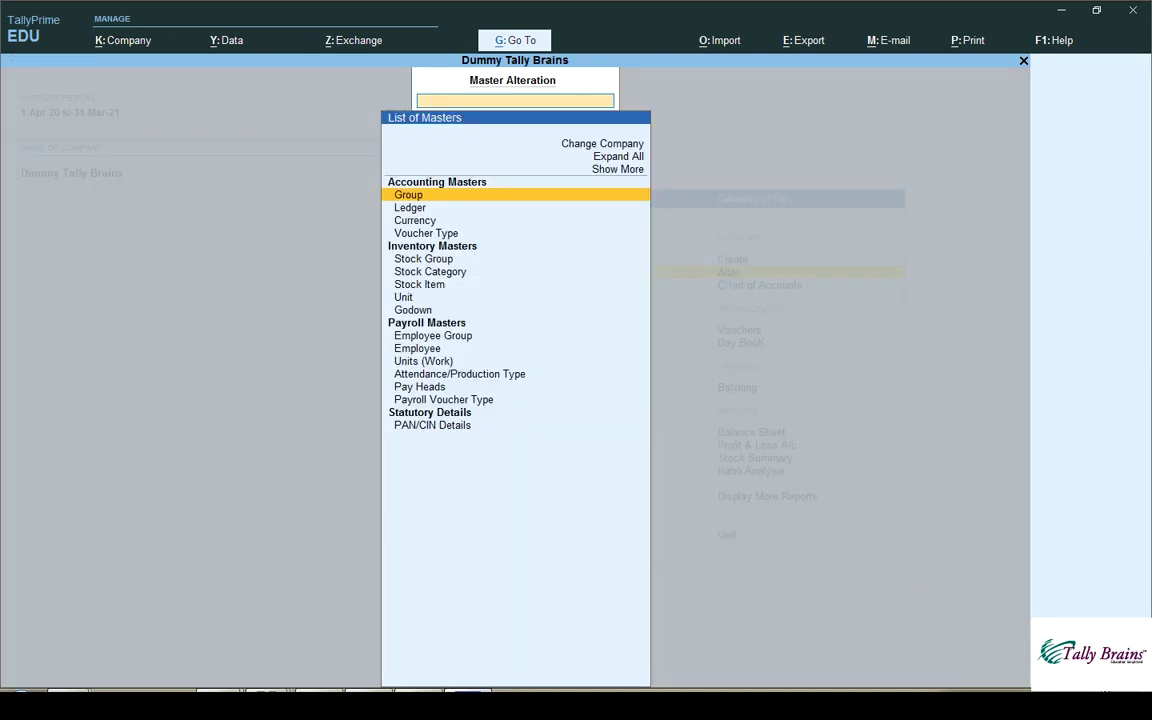
# Step: Expand the master alteration list to include the additional and inactive masters
pyautogui.press('Down')
pyautogui.press('Down')
pyautogui.press('Up')
pyautogui.press('Up')
pyautogui.press('Up')
pyautogui.press('Return')
pyautogui.press('Down')
pyautogui.press('Return')
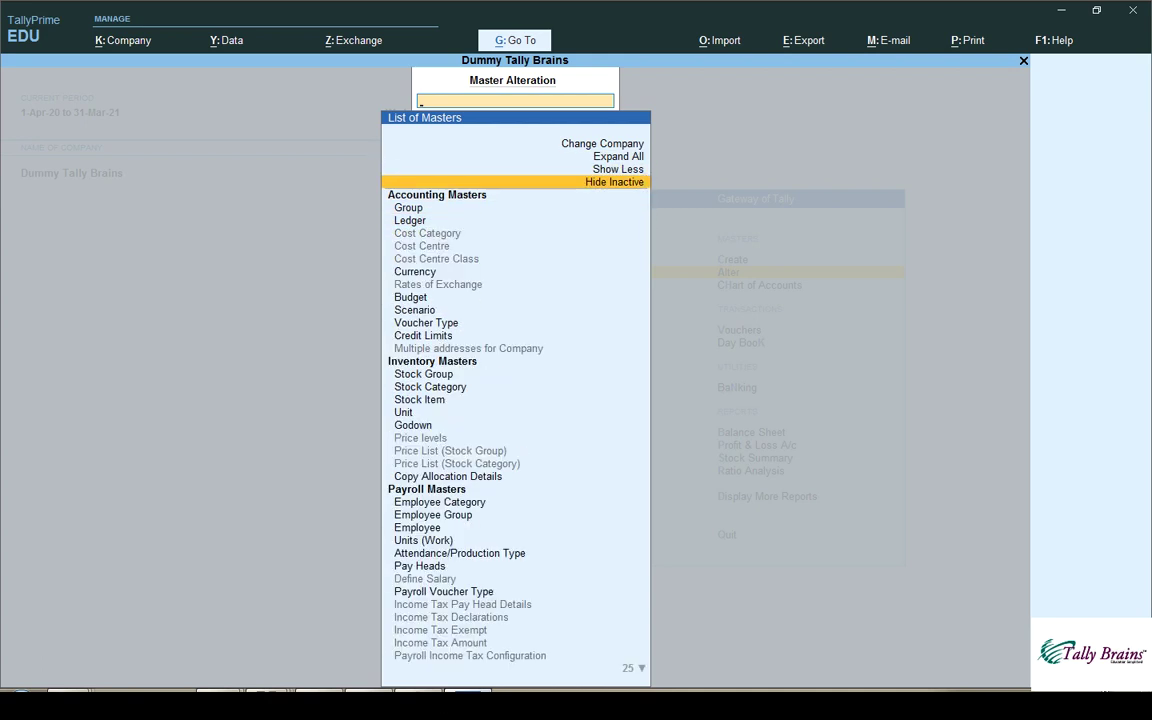
# Step: Open the Bank Accounts group for alteration, and return to the list of masters without changing it
pyautogui.press('Down')
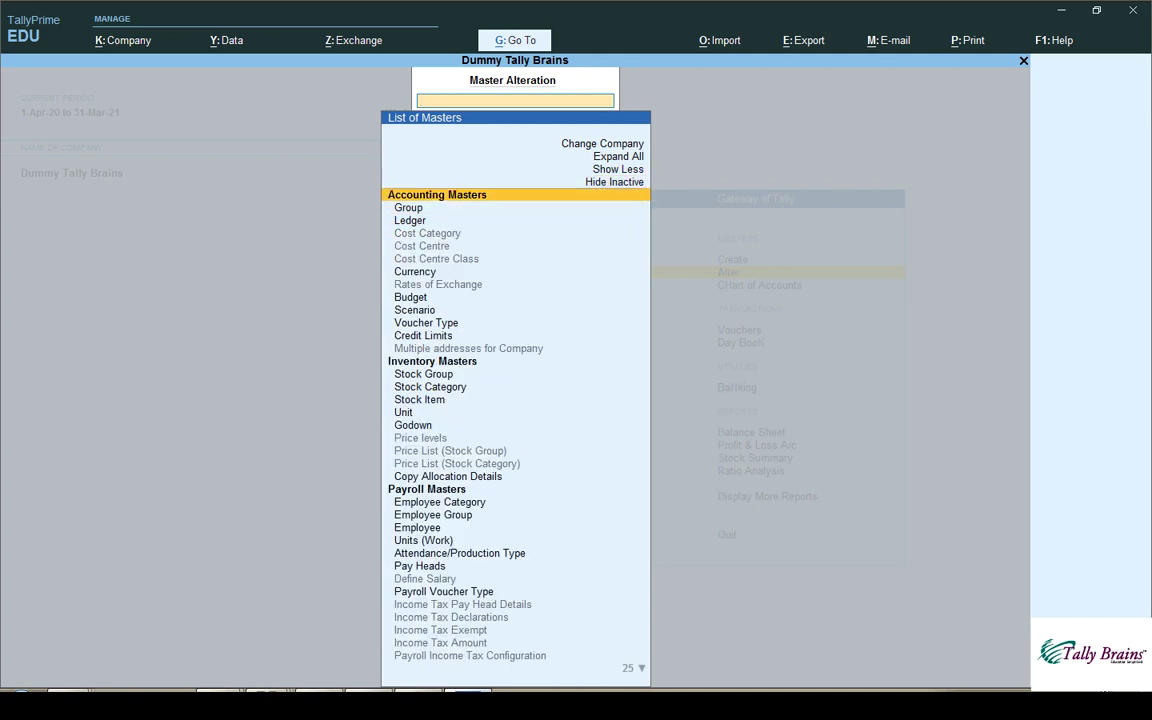
pyautogui.press('Return')
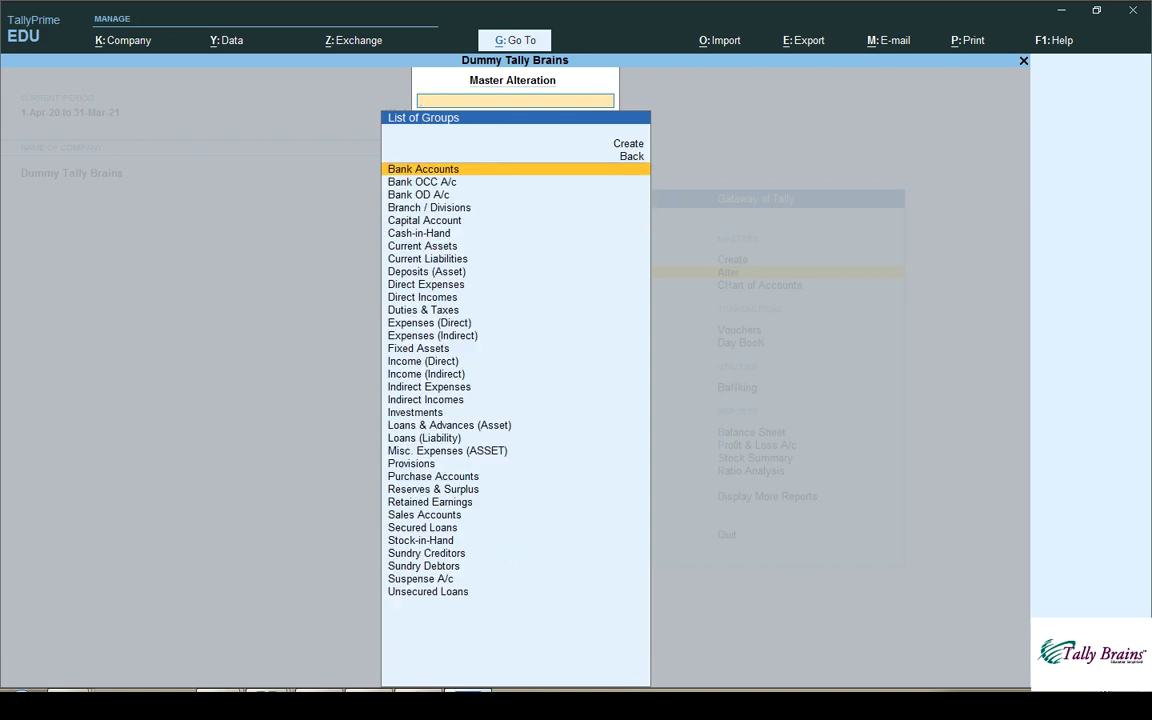
pyautogui.press('Return')
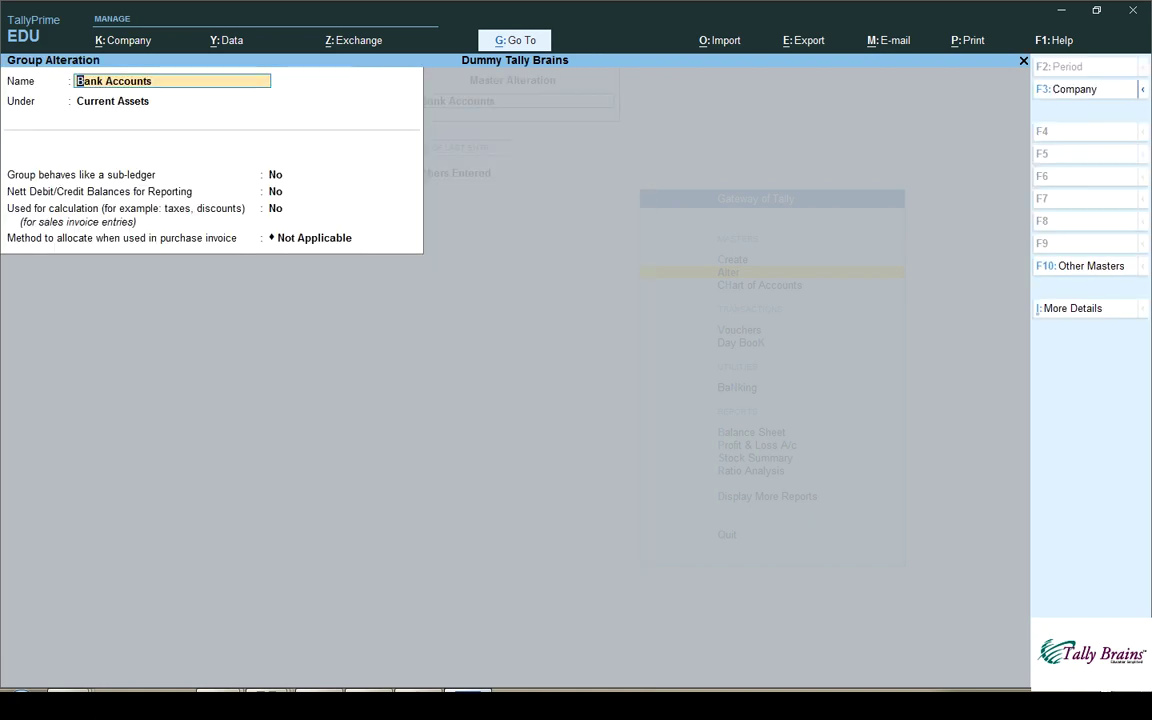
pyautogui.press('Escape')
pyautogui.press('Escape')
pyautogui.press('y')
pyautogui.press('Escape')
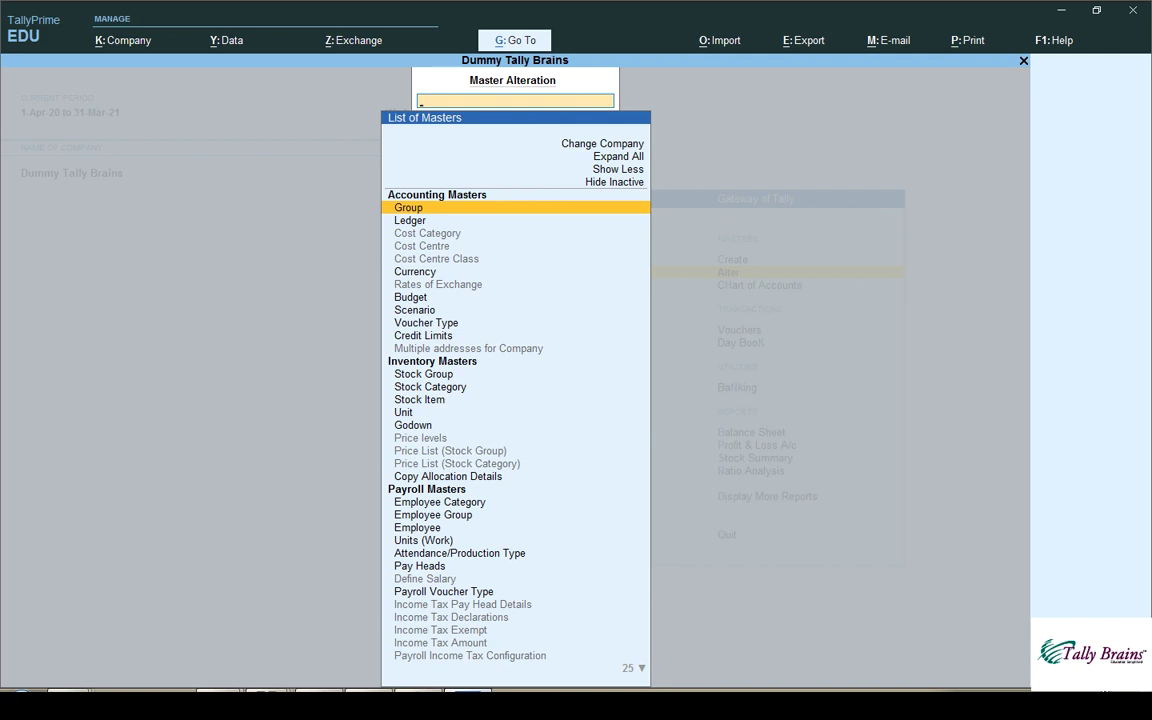
# Step: Check the master types offered in the Chart of Accounts, and return to the Gateway
pyautogui.press('Escape')
pyautogui.press('Down')
pyautogui.press('Return')
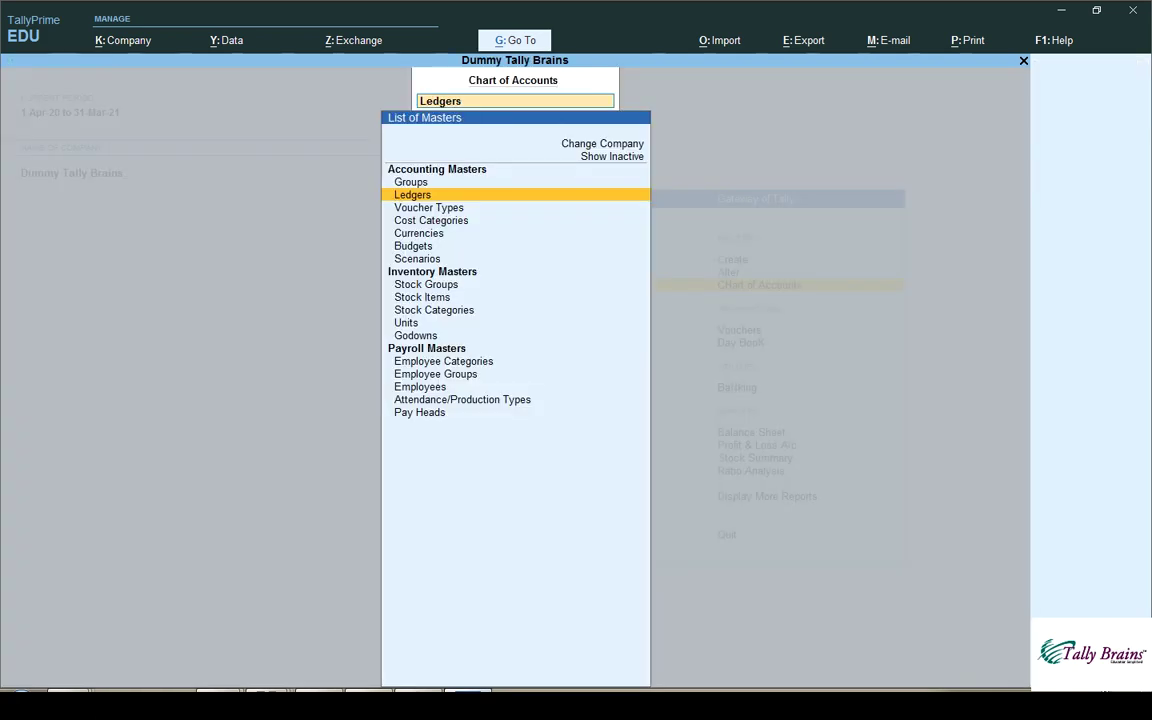
pyautogui.press('BackSpace')
pyautogui.press('Escape')
pyautogui.press('Up')
pyautogui.press('Up')
pyautogui.press('Down')
pyautogui.press('Down')
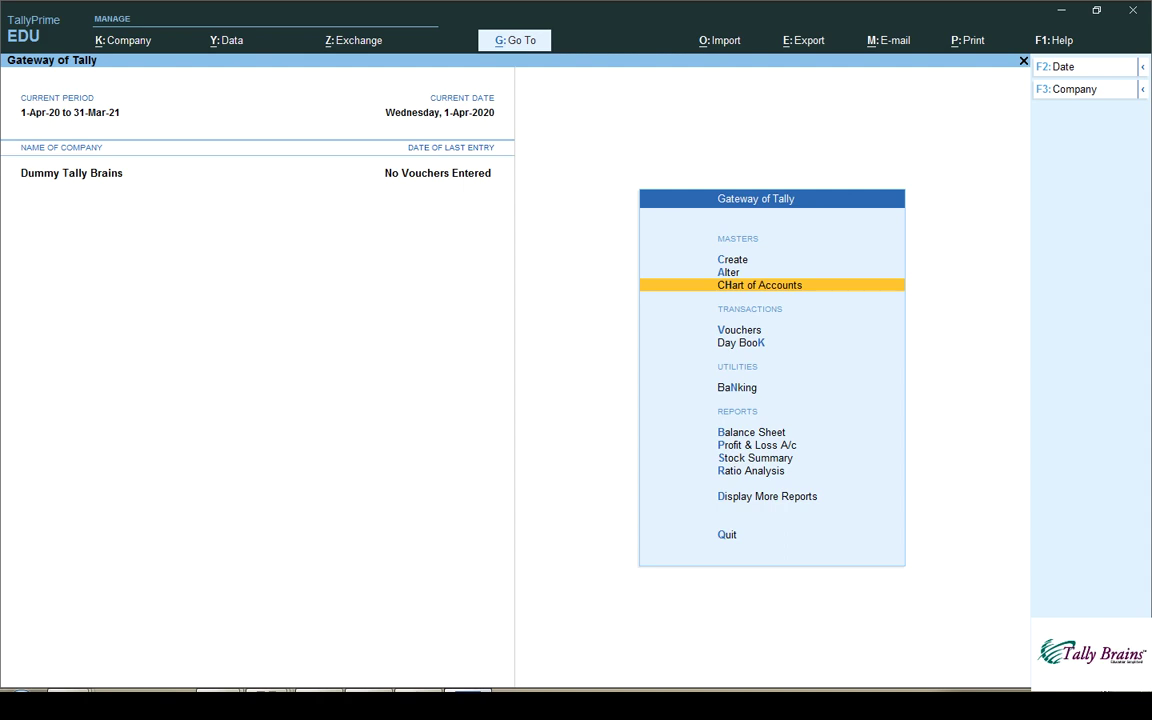
# Step: Open the Chart of Accounts for ledgers and view it in ledger view and again in group view
pyautogui.press('Return')
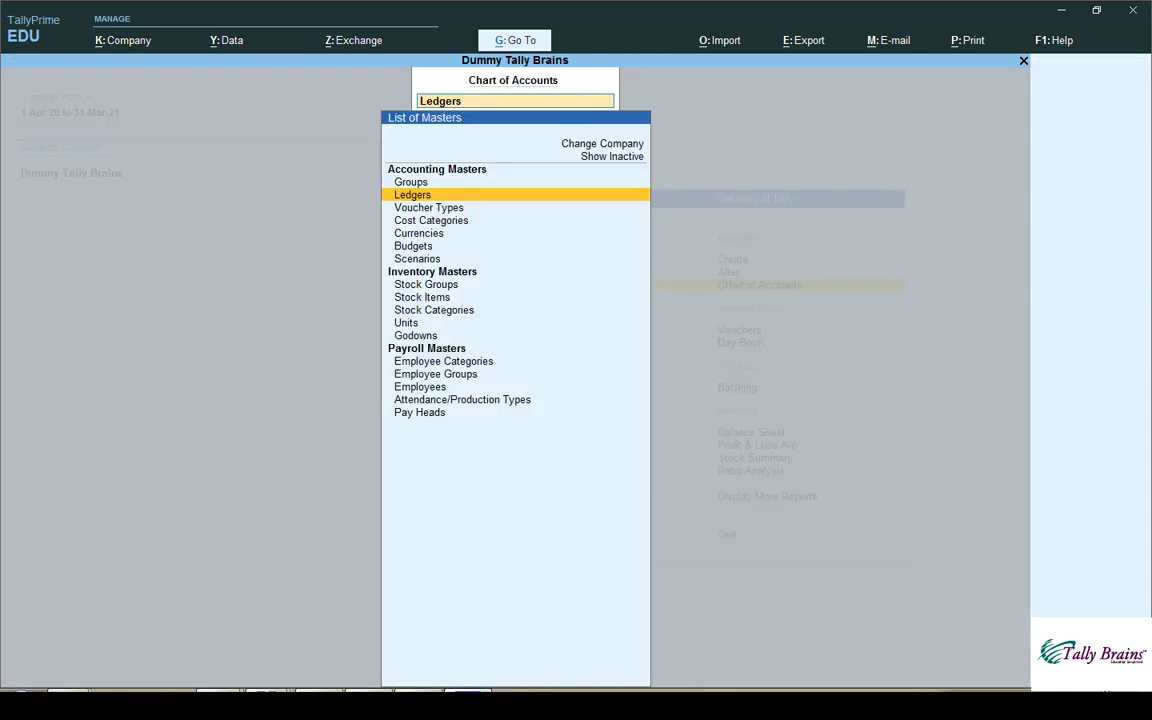
pyautogui.press('Return')
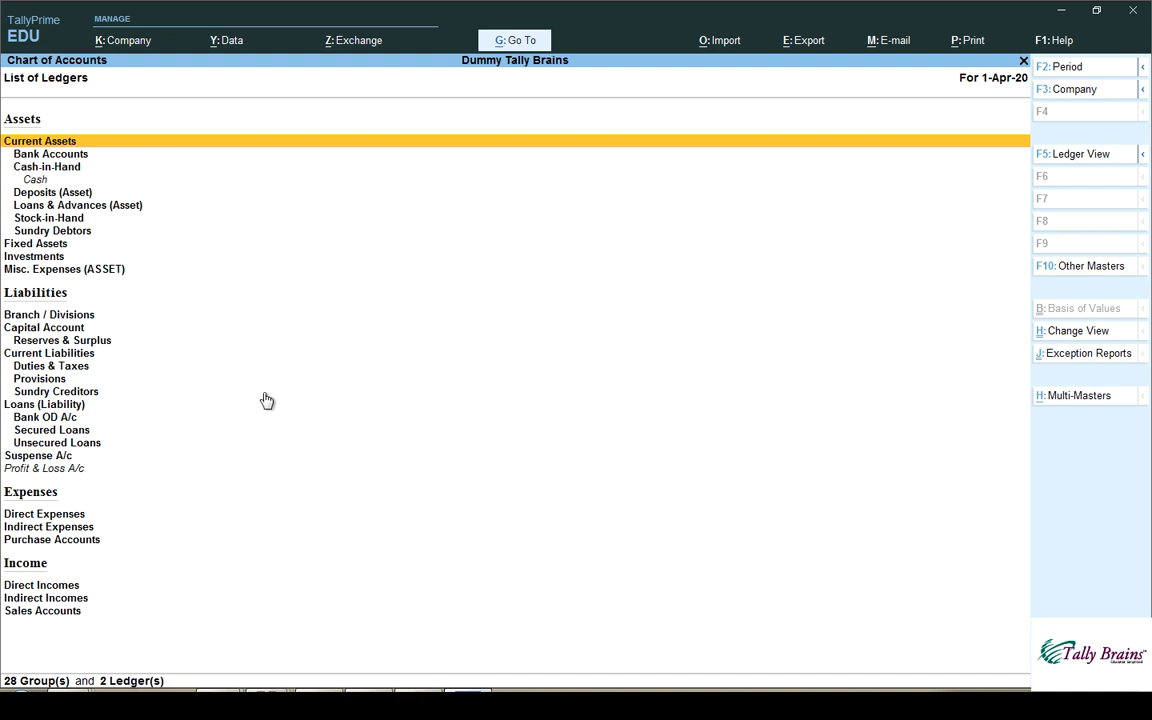
pyautogui.click(1077, 334)
pyautogui.press('Return')
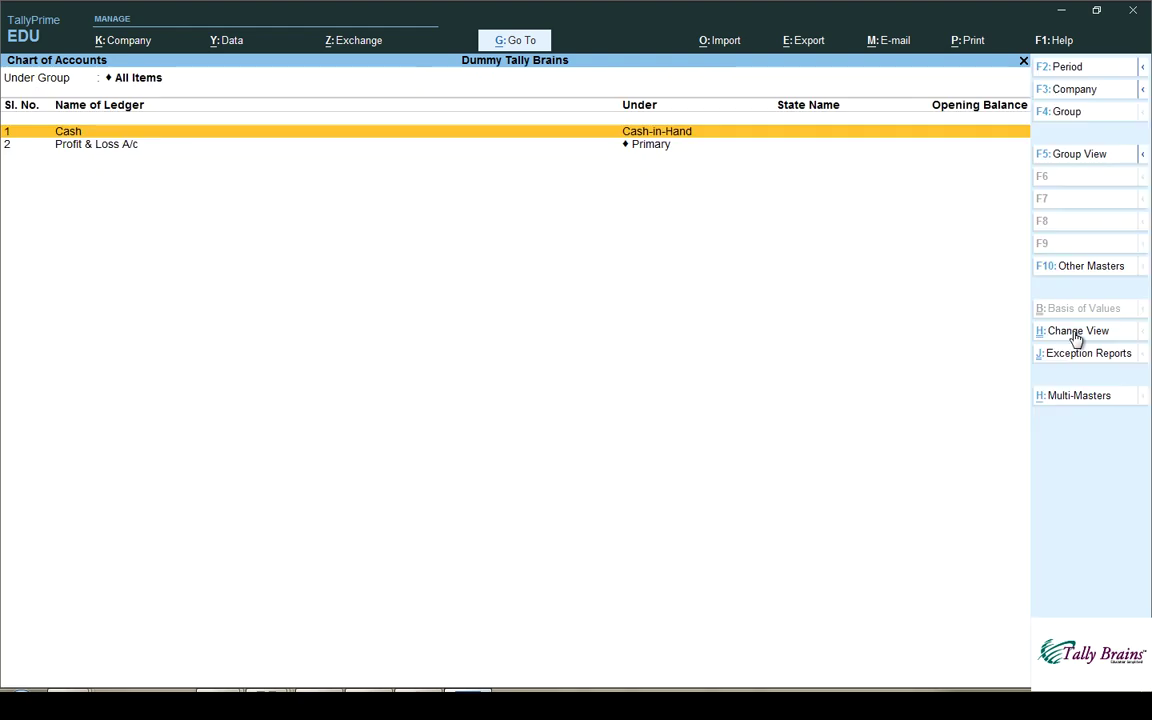
pyautogui.click(1076, 337)
pyautogui.press('Return')
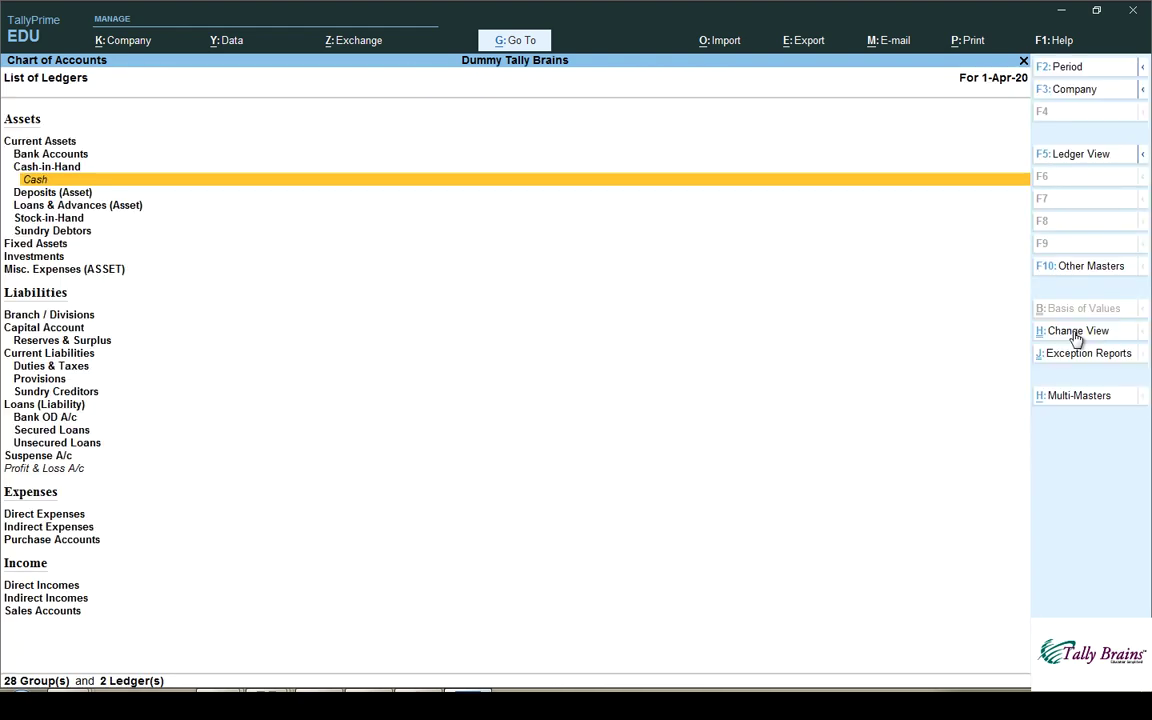
# Step: Check the Multi-Masters options for ledgers, and return to the Gateway
pyautogui.click(1060, 396)
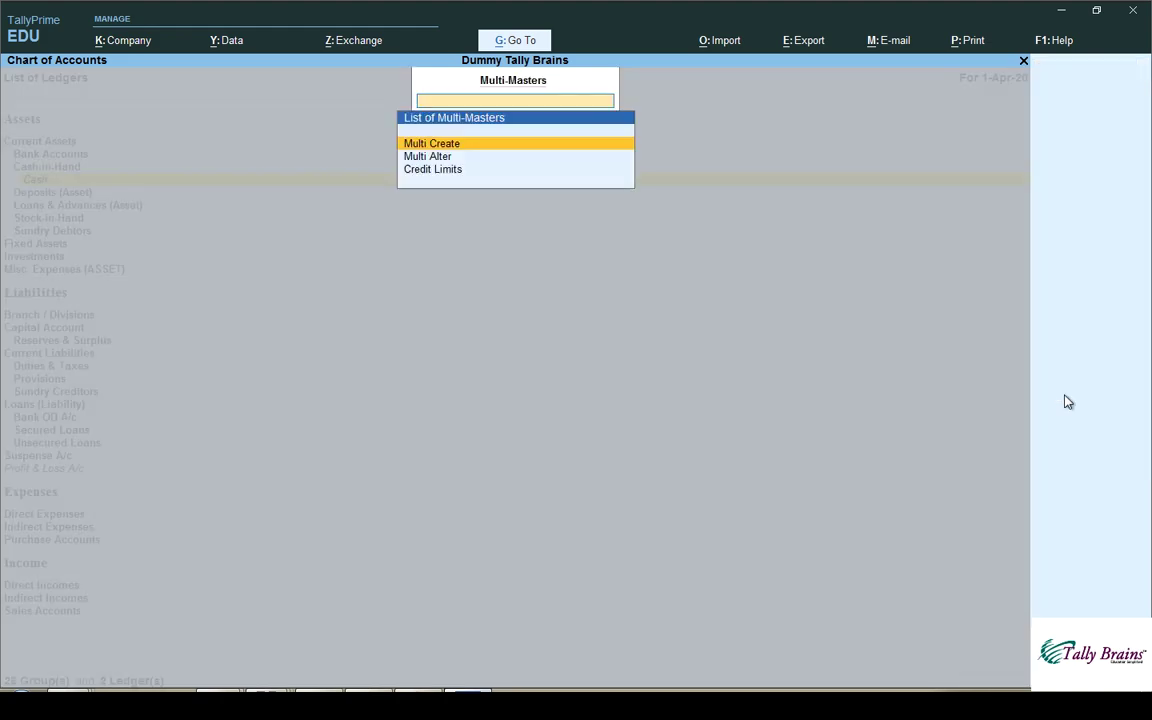
pyautogui.press('Escape')
pyautogui.press('Escape')
pyautogui.press('c')
pyautogui.press('Escape')
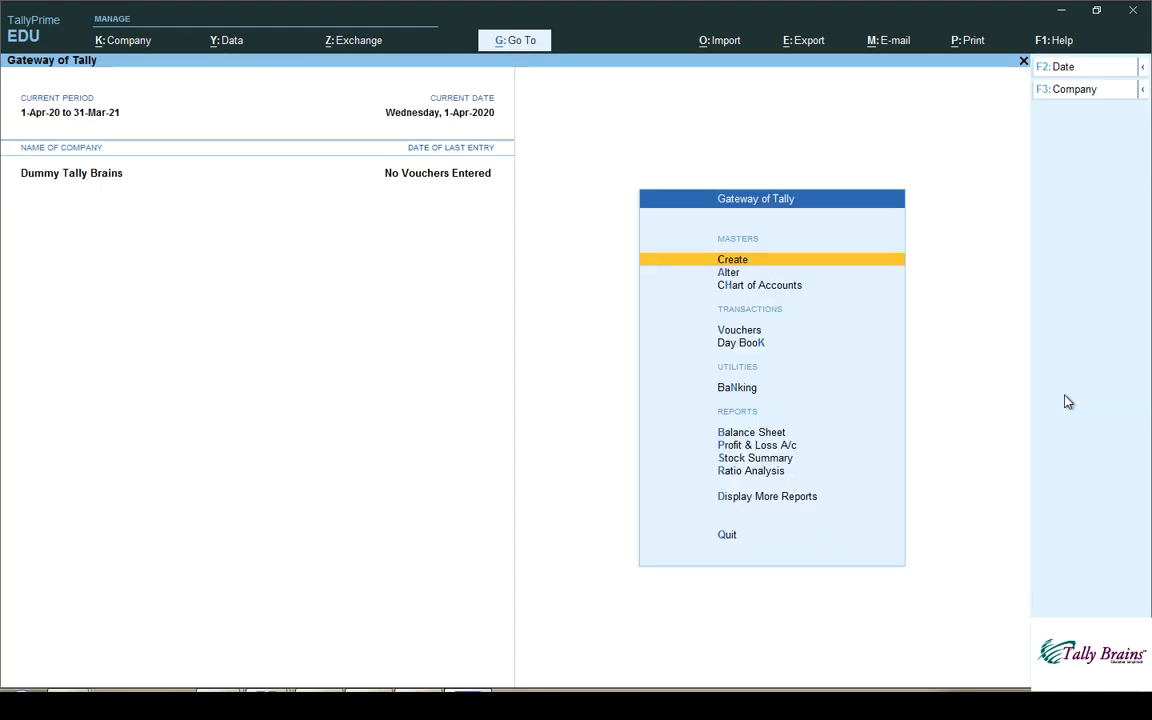
# Step: Open Multi Group Creation from the Chart of Accounts for groups, and return to the Gateway without creating any group
pyautogui.press('Down')
pyautogui.press('Down')
pyautogui.press('Return')
pyautogui.press('Up')
pyautogui.press('Return')
pyautogui.click(1068, 401)
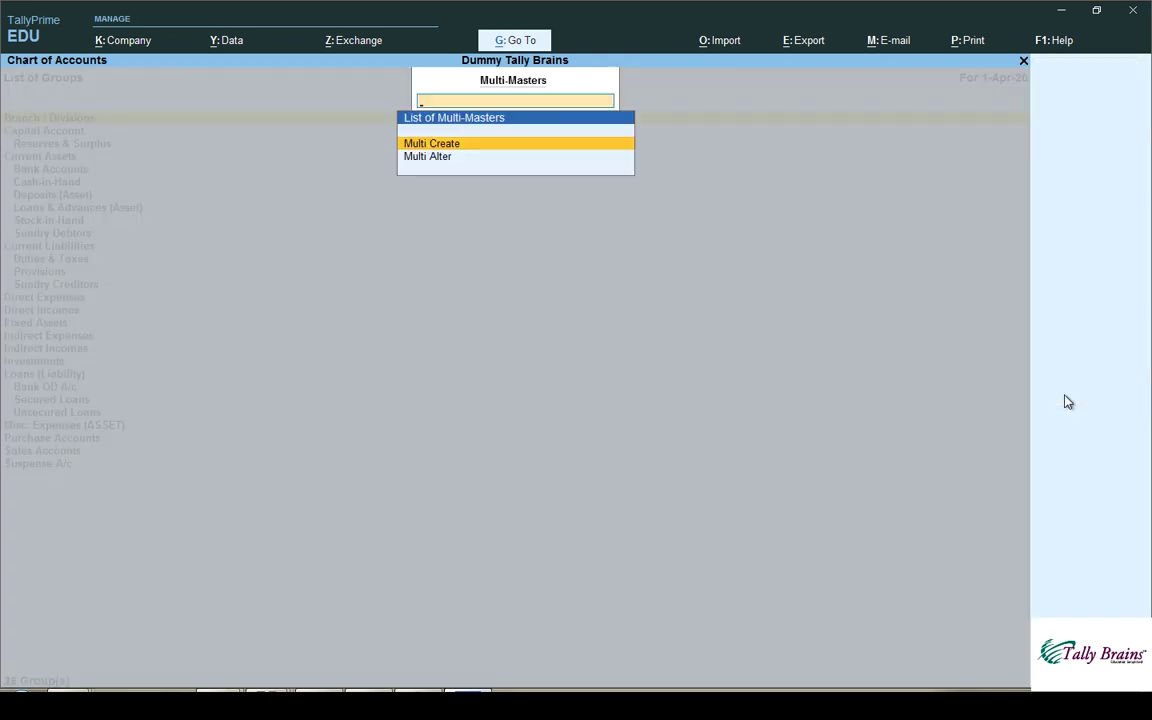
pyautogui.press('Return')
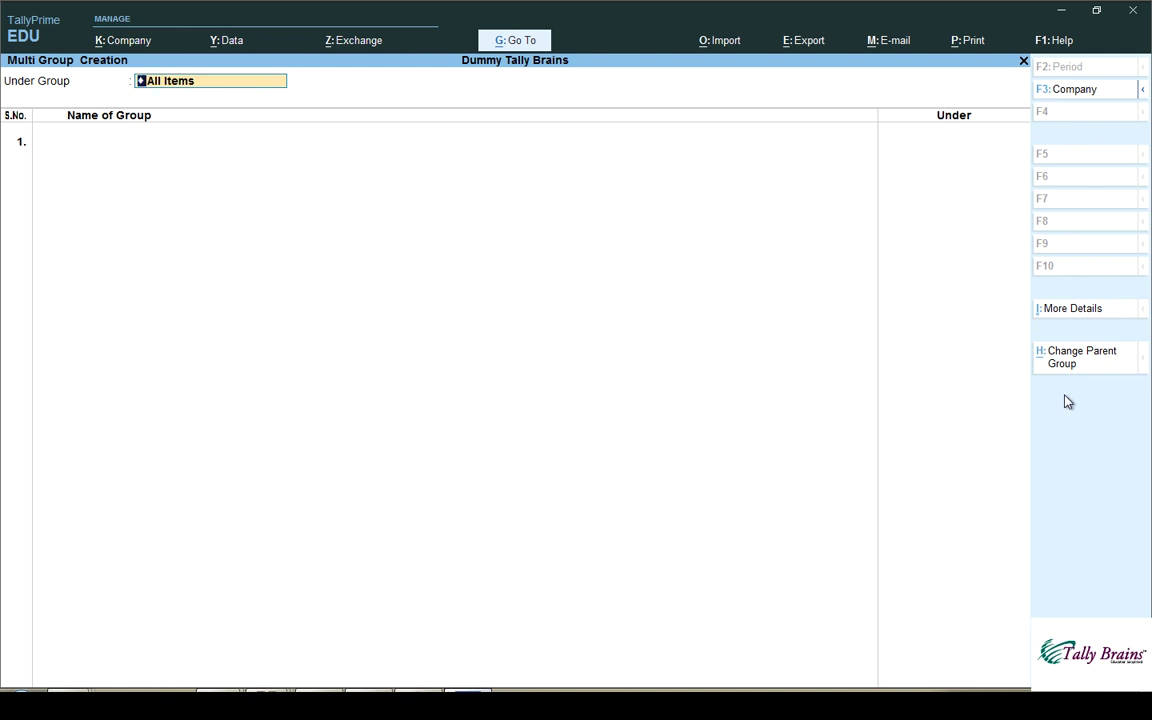
pyautogui.press('Escape')
pyautogui.press('y')
pyautogui.press('Escape')
pyautogui.press('Escape')
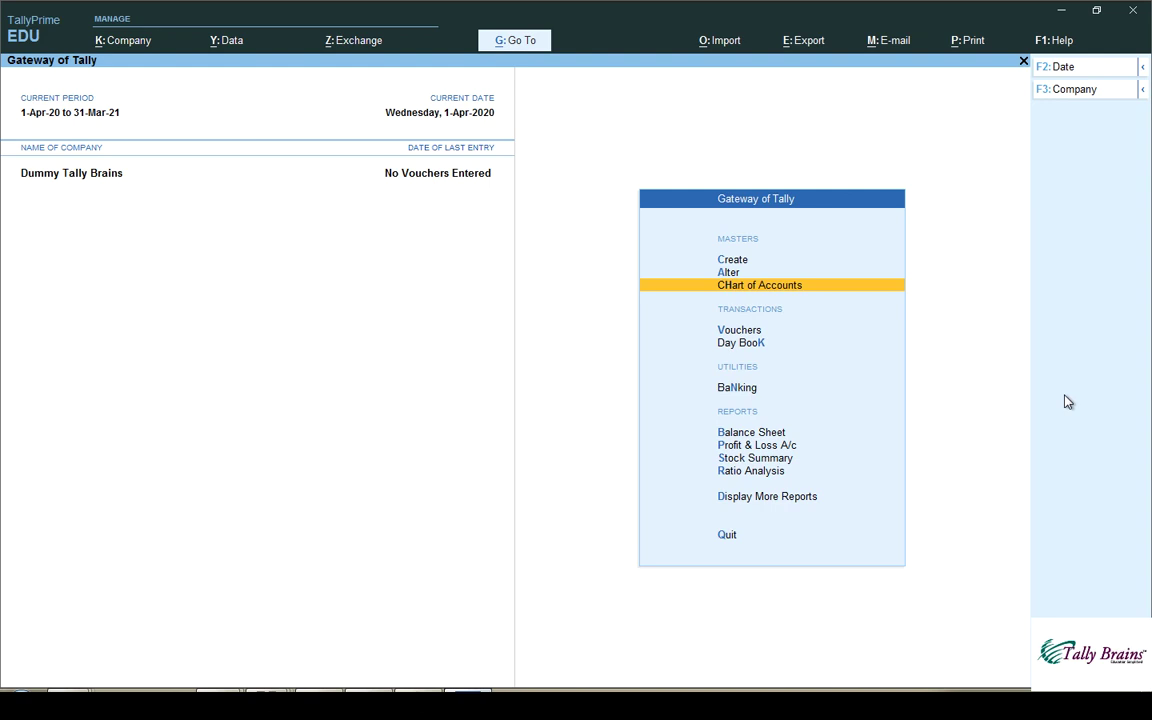
pyautogui.press('Down')
pyautogui.press('Return')
pyautogui.press('Escape')
pyautogui.press('y')
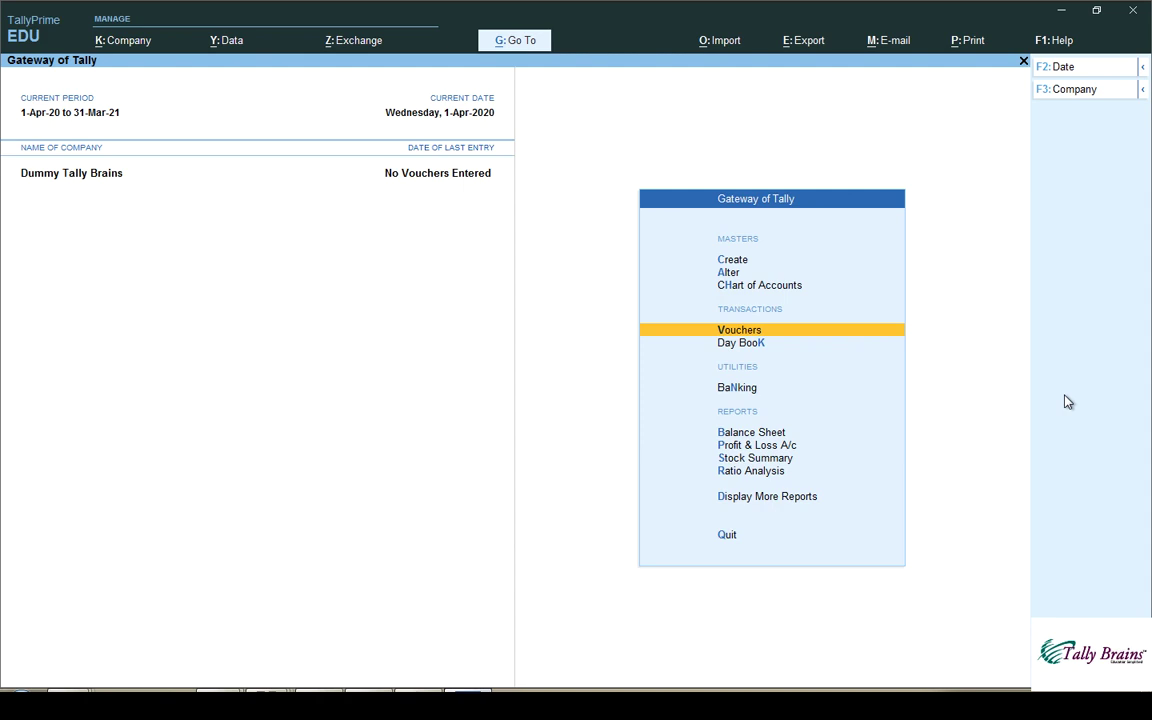
# Step: Open voucher creation and examine the active voucher types, from Contra to Sales, in the list of other vouchers
pyautogui.press('Return')
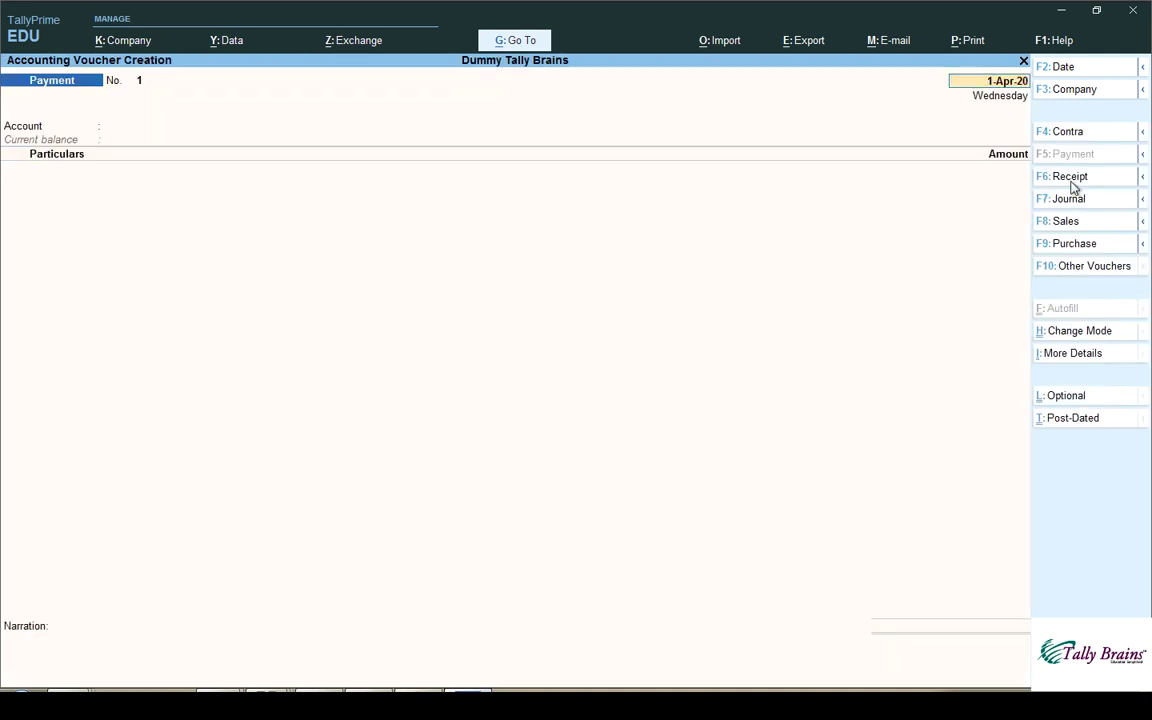
pyautogui.click(1078, 270)
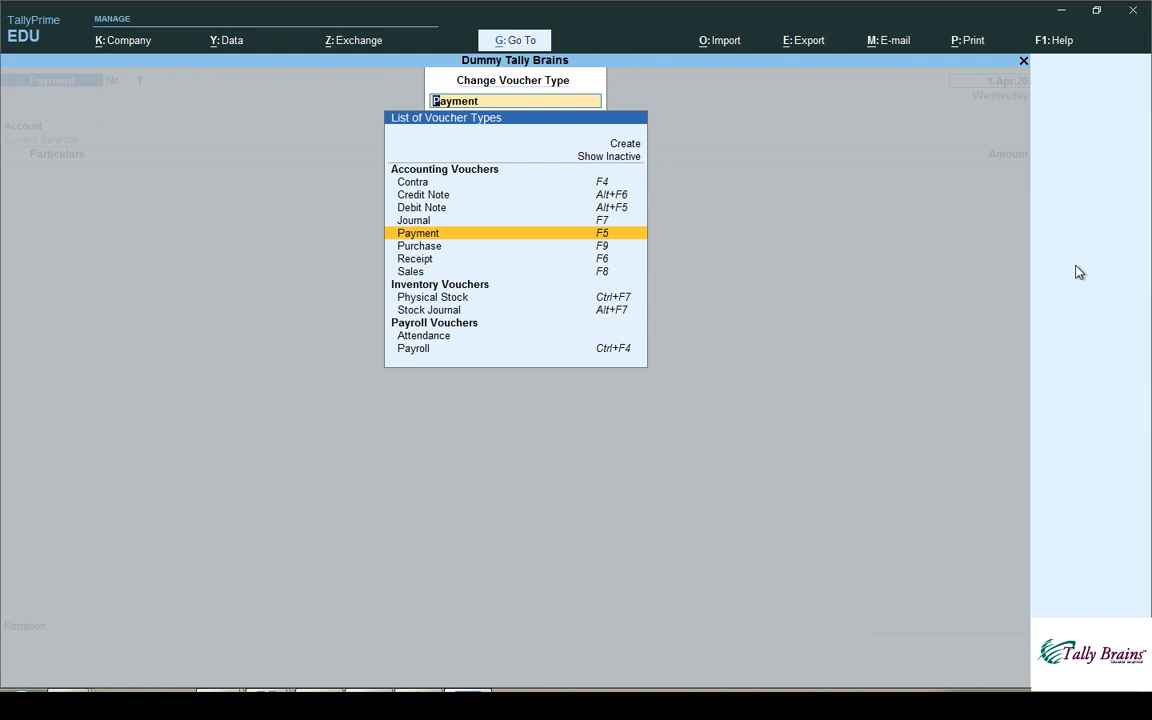
pyautogui.press('Up')
pyautogui.press('Up')
pyautogui.press('Up')
pyautogui.press('Up')
pyautogui.press('Down')
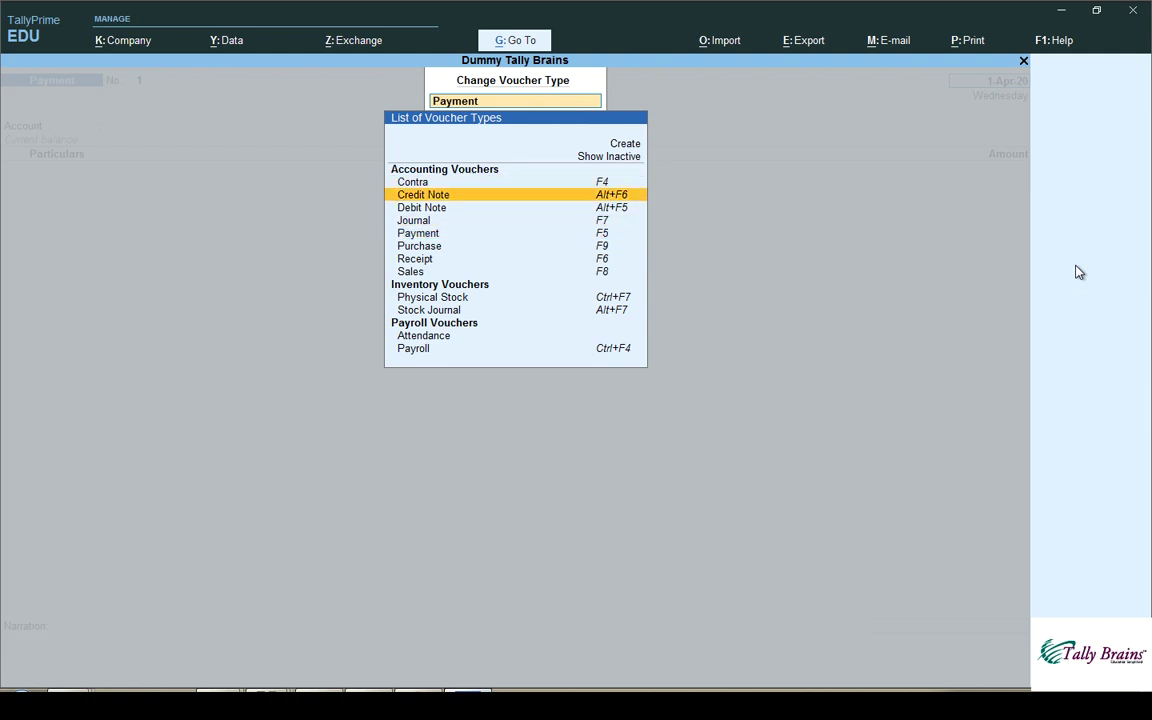
pyautogui.press('Down')
pyautogui.press('Up')
pyautogui.press('Down')
pyautogui.press('Down')
pyautogui.press('Down')
pyautogui.press('Up')
pyautogui.press('Up')
pyautogui.press('Down')
pyautogui.press('Down')
pyautogui.press('Down')
pyautogui.press('Down')
pyautogui.press('Down')
pyautogui.press('Up')
pyautogui.press('Up')
pyautogui.press('Up')
pyautogui.press('Up')
pyautogui.press('Up')
pyautogui.press('Up')
pyautogui.press('Up')
# Step: Include the inactive voucher types in the list of voucher types
pyautogui.press('Down')
pyautogui.press('Up')
pyautogui.press('Up')
pyautogui.press('Return')
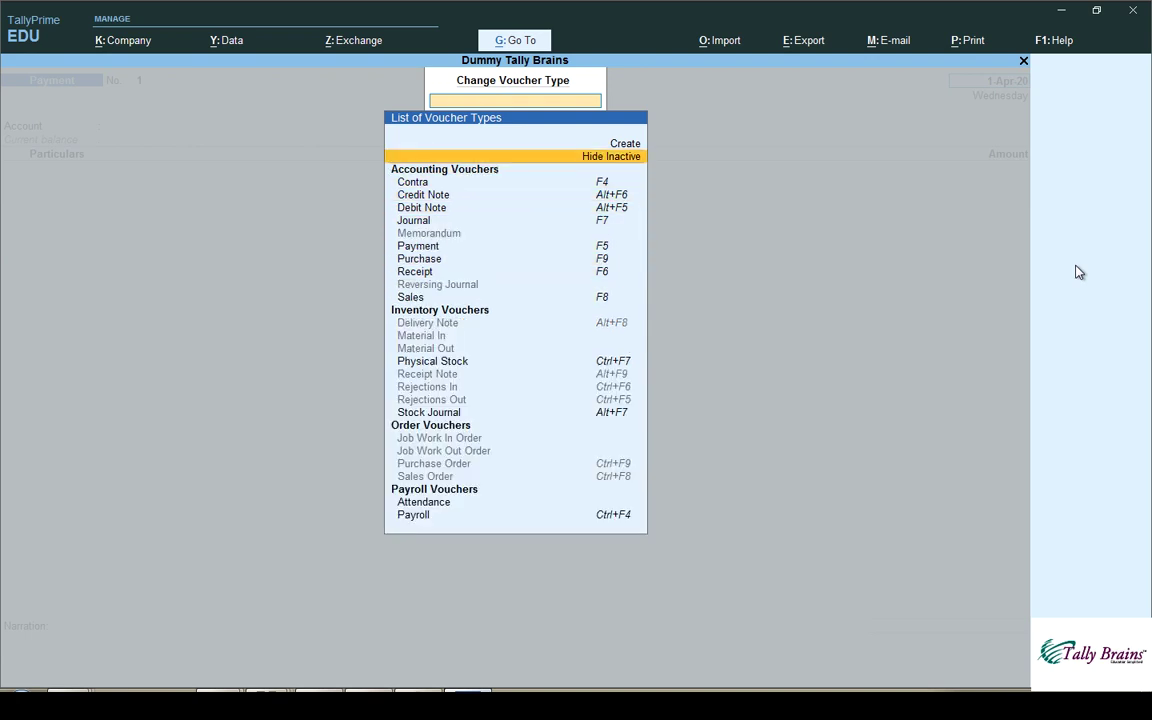
# Step: Examine the active and inactive accounting, inventory and order vouchers, and return to the Payment voucher
pyautogui.press('Down')
pyautogui.press('Down')
pyautogui.press('Down')
pyautogui.press('Down')
pyautogui.press('Down')
pyautogui.press('Down')
pyautogui.press('Down')
pyautogui.press('Down')
pyautogui.press('Down')
pyautogui.press('Down')
pyautogui.press('Down')
pyautogui.press('Down')
pyautogui.press('Down')
pyautogui.press('Down')
pyautogui.press('Down')
pyautogui.press('Down')
pyautogui.press('Down')
pyautogui.press('Down')
pyautogui.press('Up')
pyautogui.press('Up')
pyautogui.press('Up')
pyautogui.press('Up')
pyautogui.press('Up')
pyautogui.press('Up')
pyautogui.press('Up')
pyautogui.press('Down')
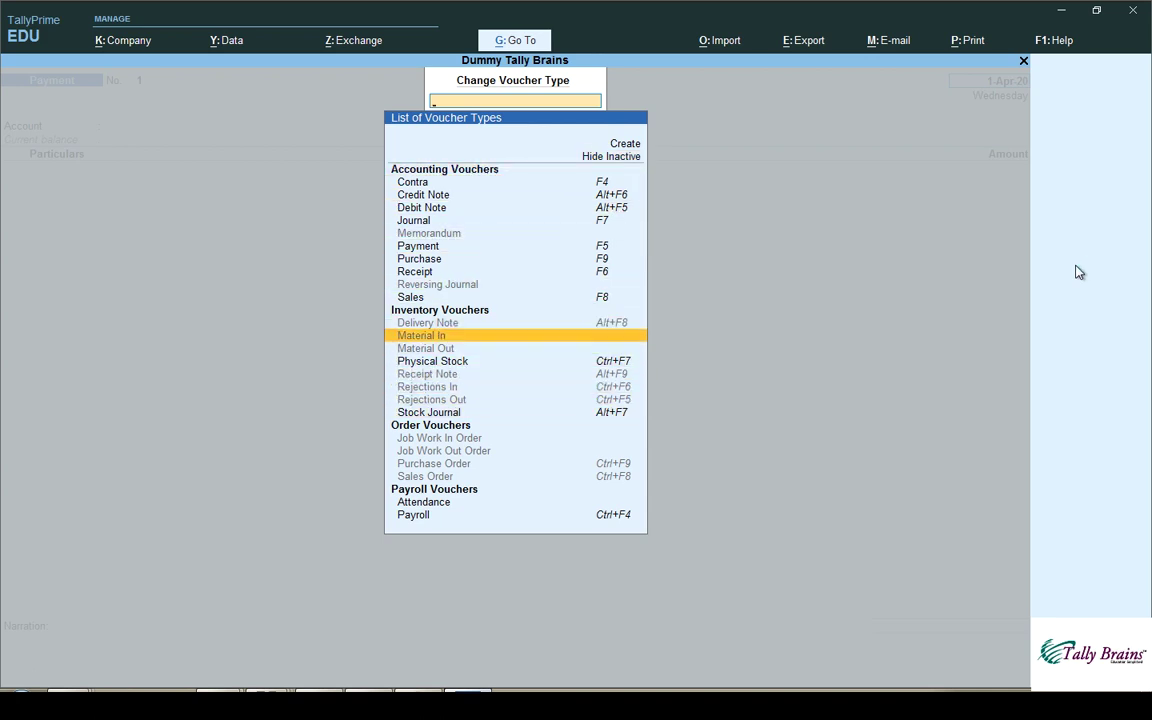
pyautogui.press('Down')
pyautogui.press('Down')
pyautogui.press('Down')
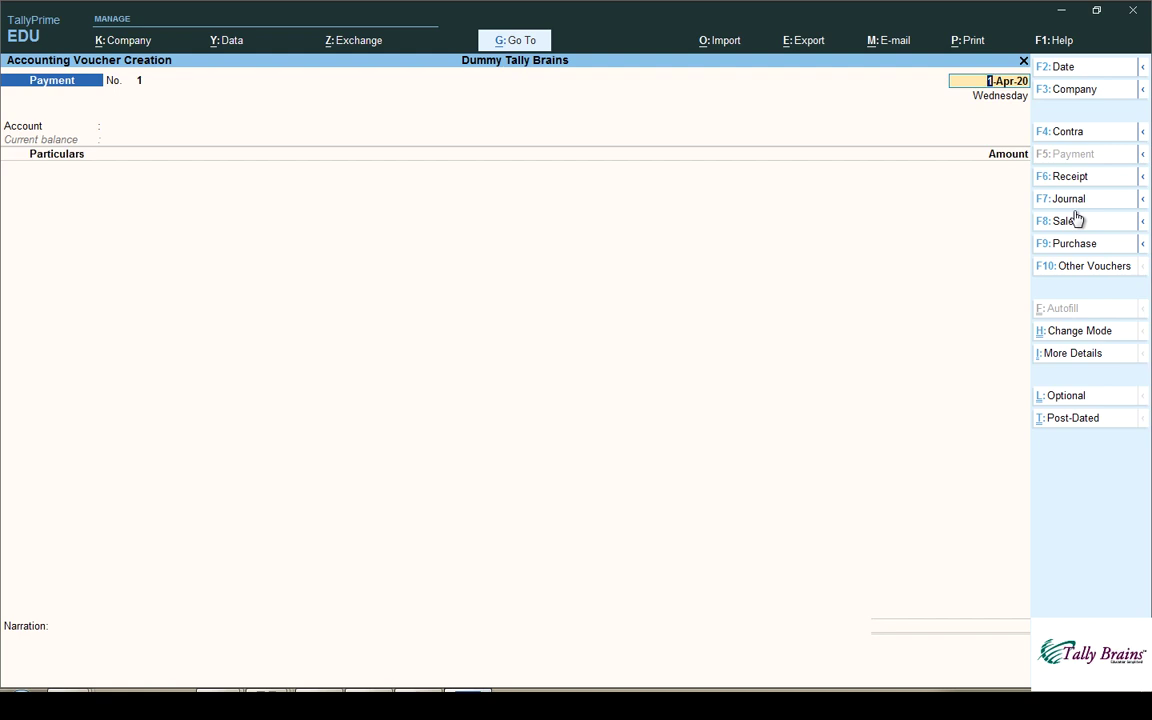
# Step: Change the Payment voucher's mode to Double Entry
pyautogui.click(1072, 336)
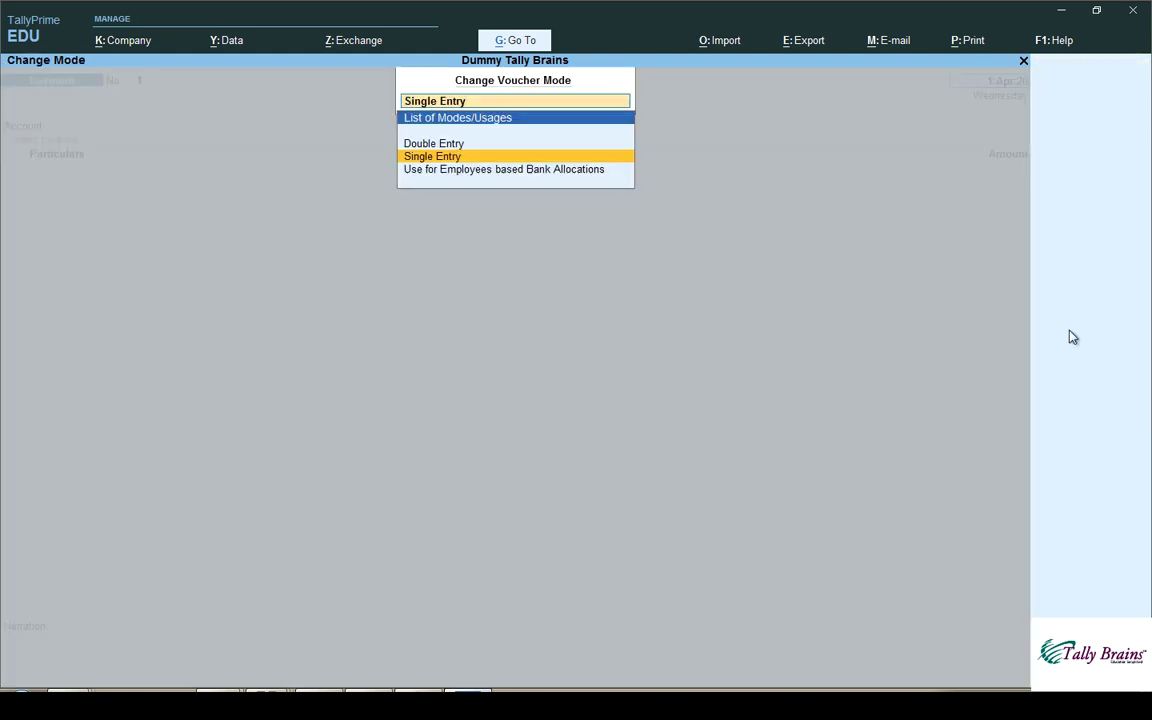
pyautogui.press('Up')
pyautogui.press('Return')
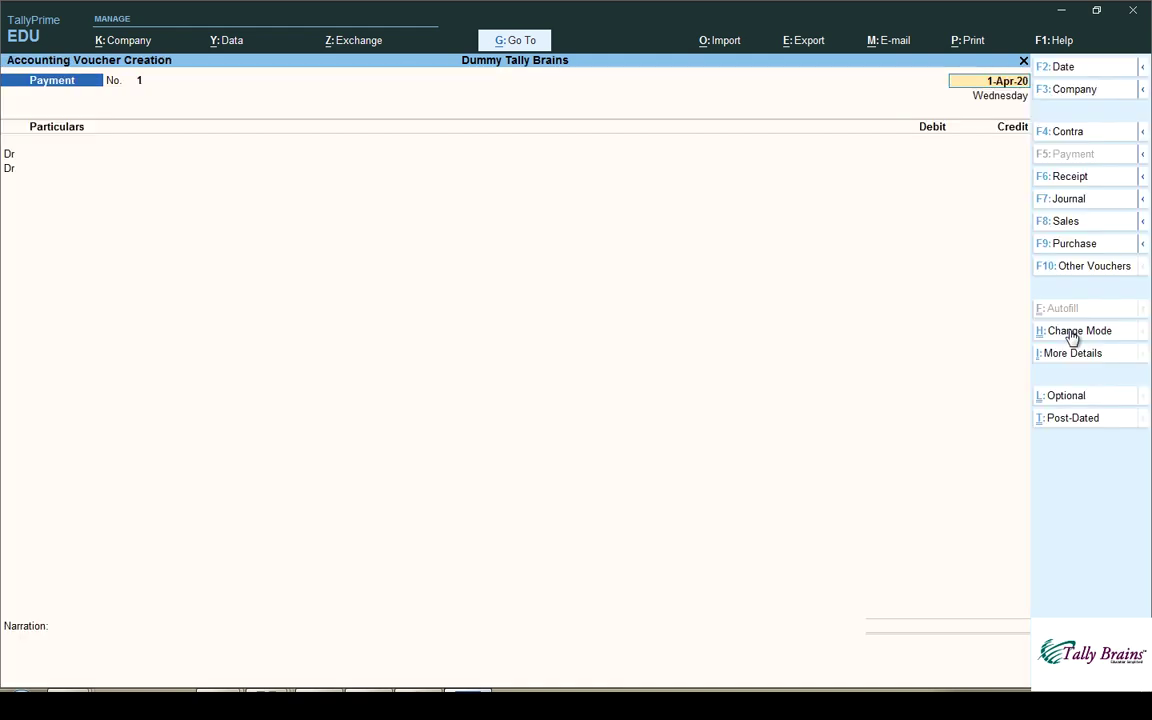
# Step: Switch to a Sales voucher, review its entry modes, and set the mode to As Voucher
pyautogui.click(1078, 224)
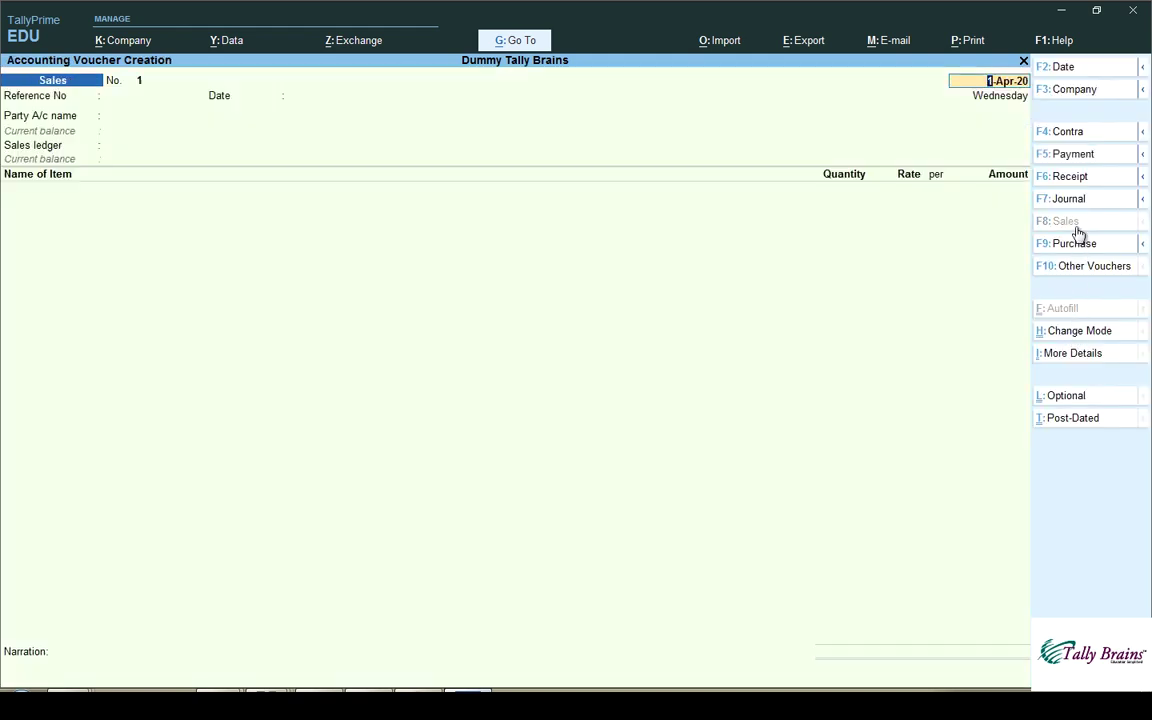
pyautogui.click(1077, 332)
pyautogui.press('Down')
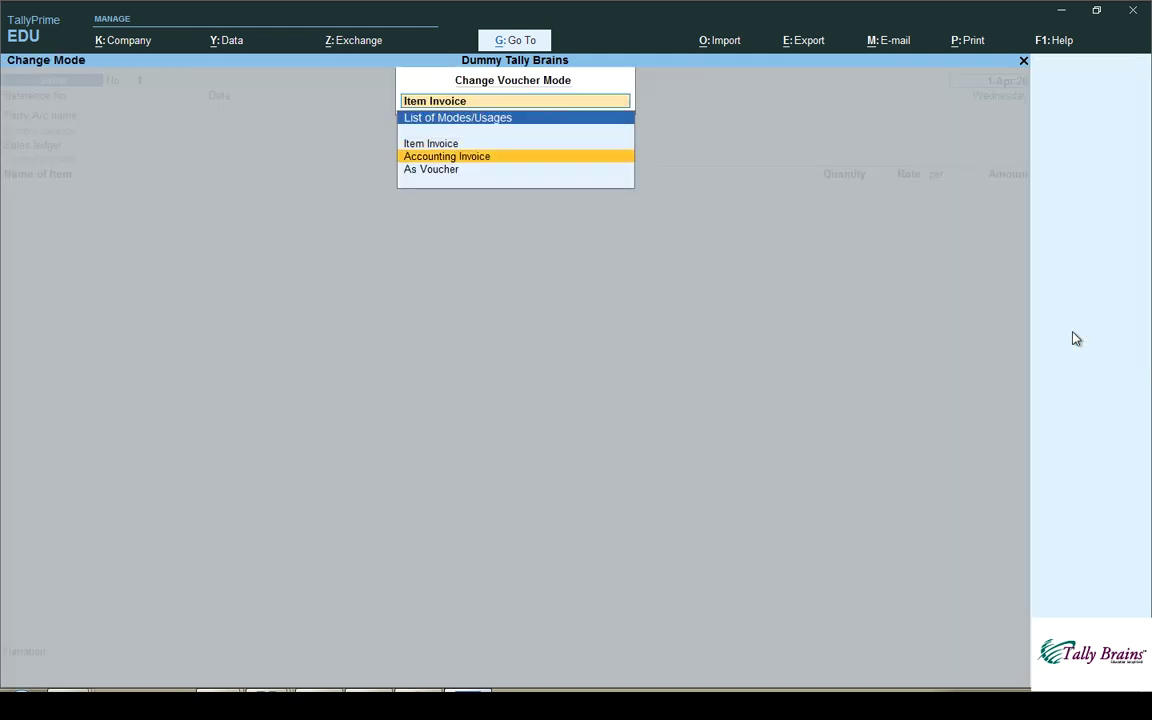
pyautogui.press('Down')
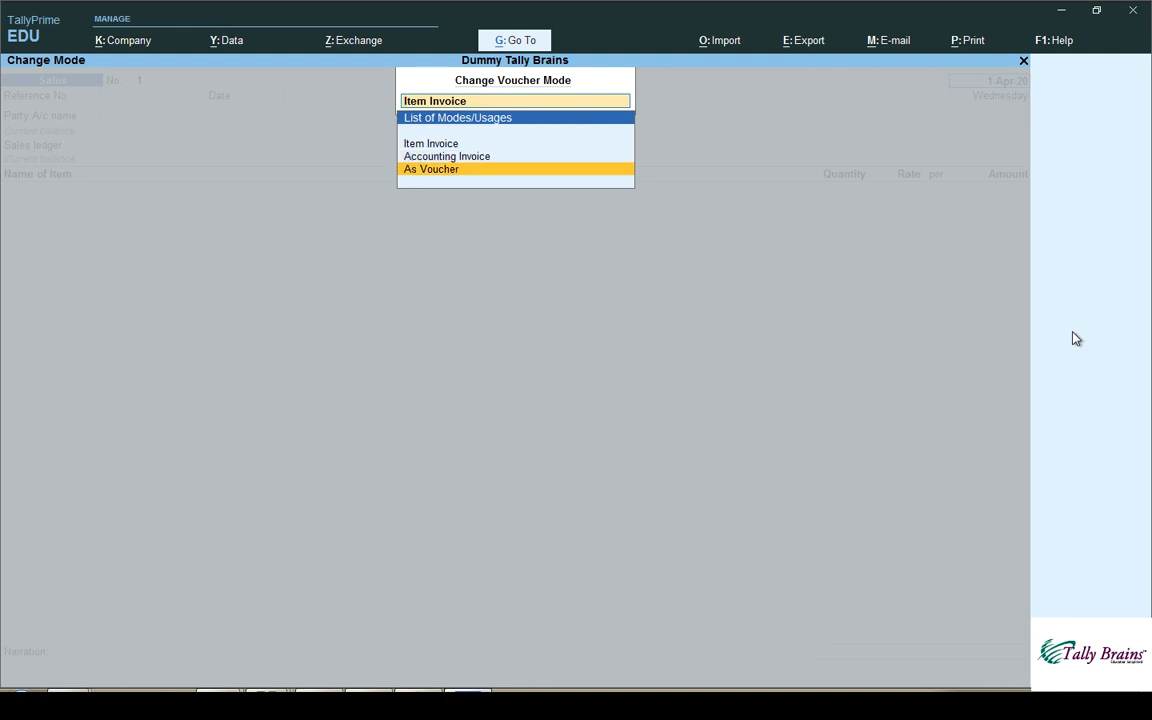
pyautogui.press('Up')
pyautogui.press('Up')
pyautogui.press('Down')
pyautogui.press('Up')
pyautogui.press('Down')
pyautogui.press('Up')
pyautogui.press('Down')
pyautogui.press('Down')
pyautogui.press('Return')
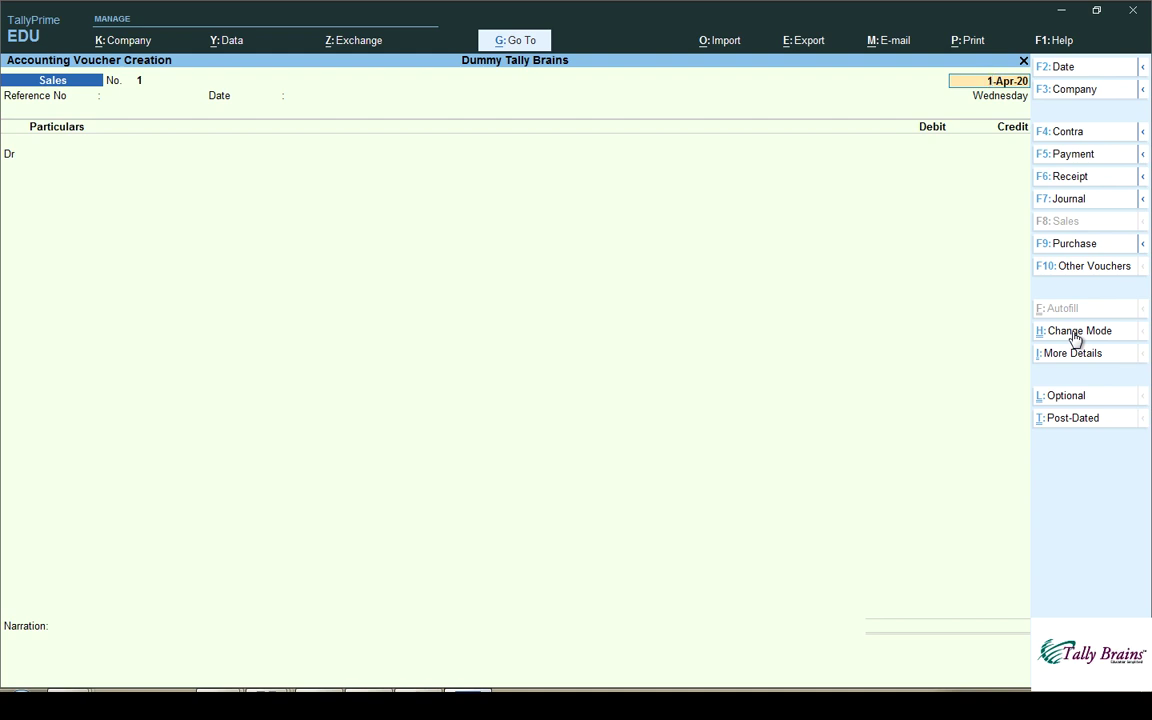
# Step: Check the Sales voucher's configuration options and close them without changes
pyautogui.press('F12')
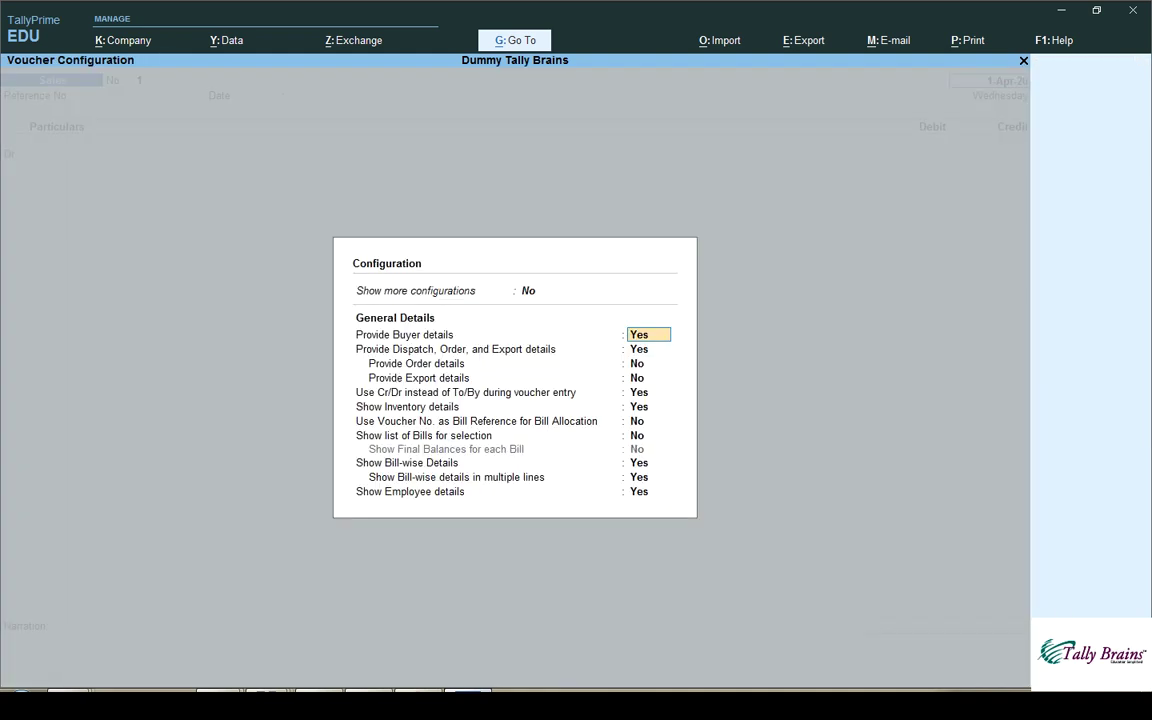
pyautogui.press('Escape')
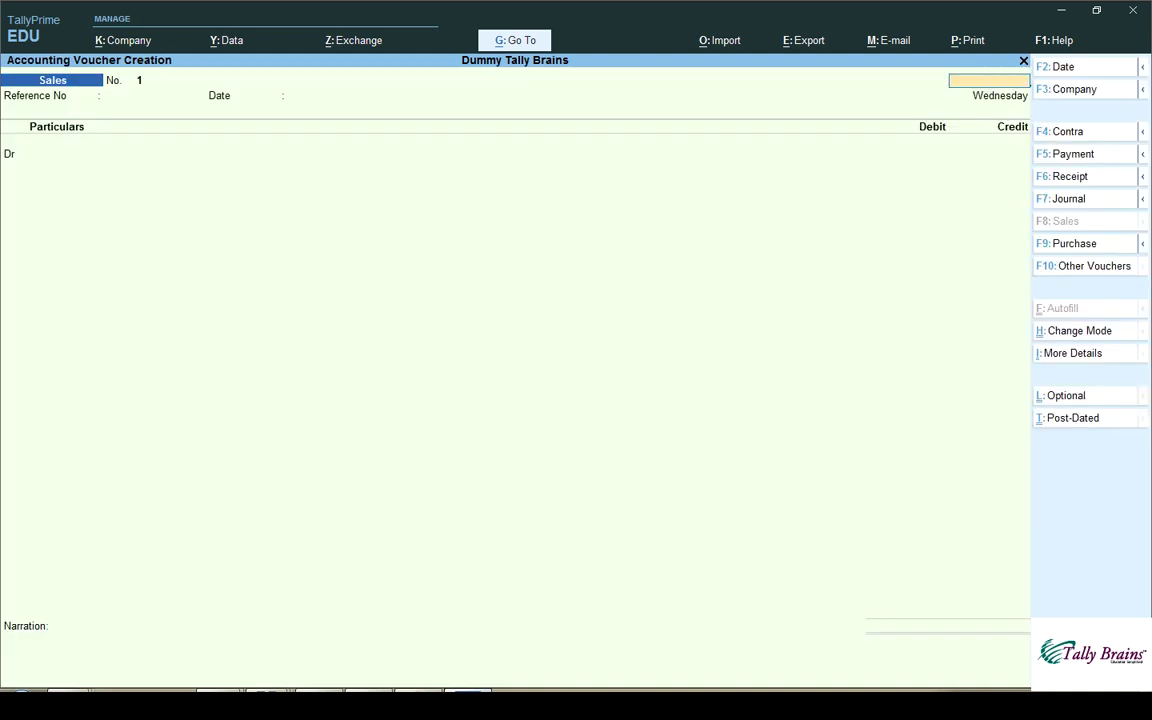
# Step: Leave the Sales voucher and examine the date, company and data management options from the Gateway of Tally
pyautogui.press('Escape')
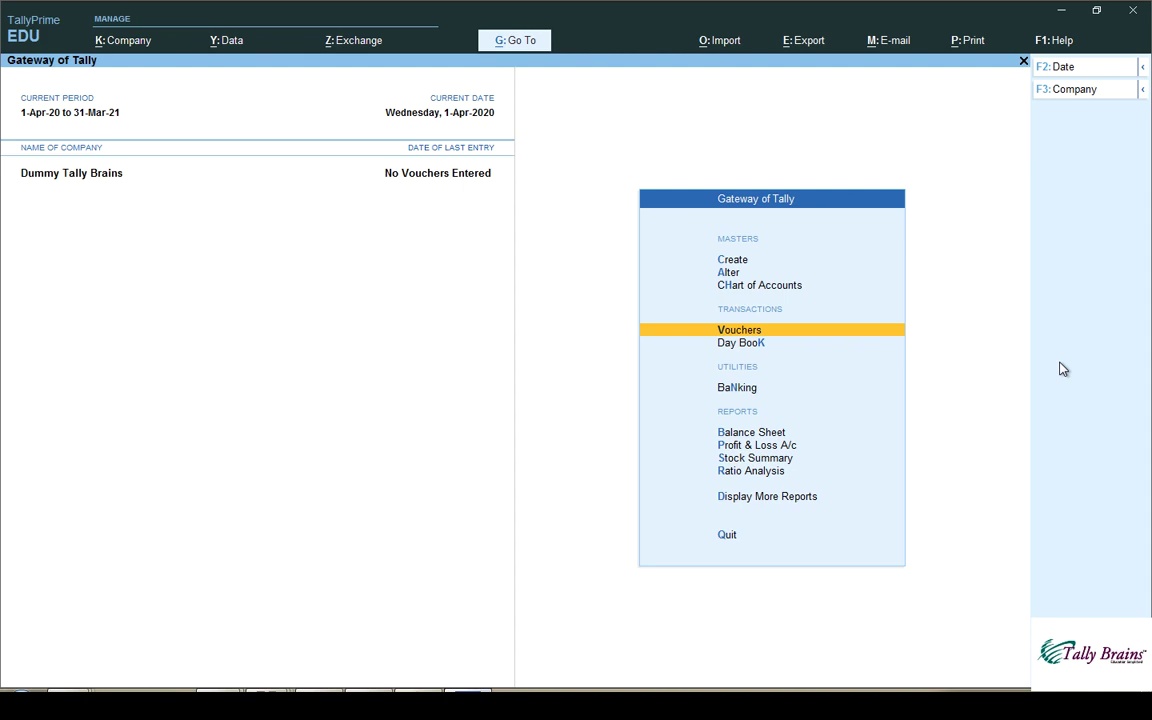
pyautogui.click(1143, 67)
pyautogui.click(1142, 89)
pyautogui.click(135, 47)
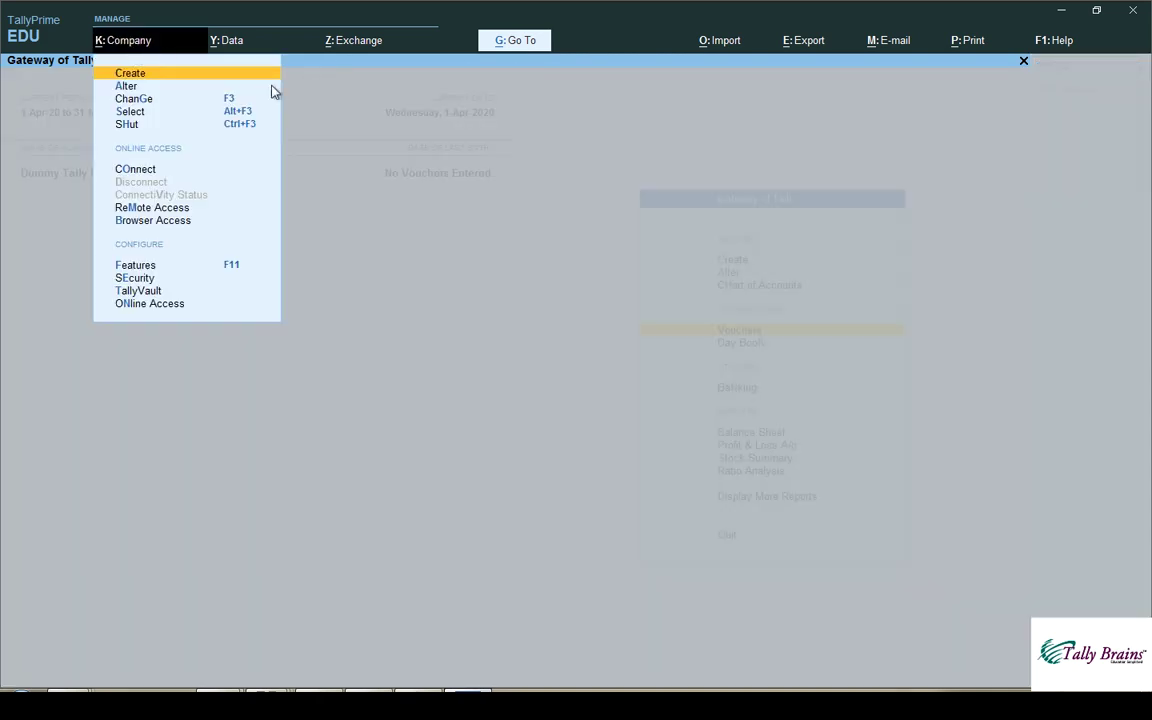
pyautogui.click(235, 48)
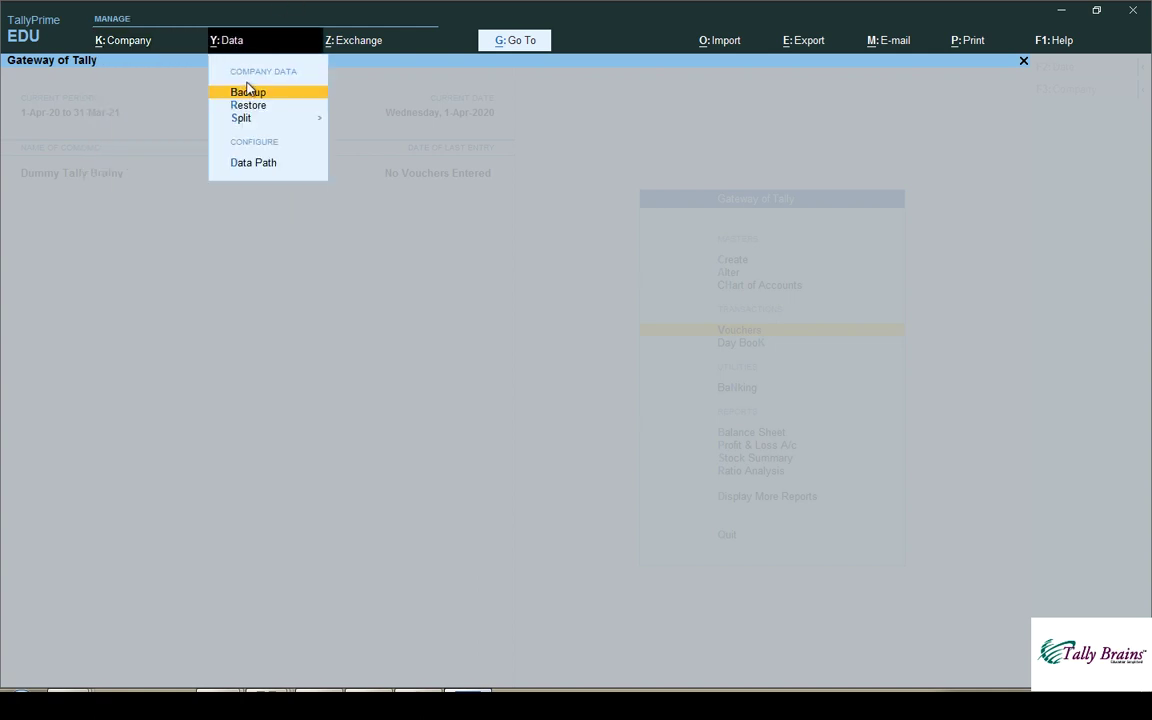
# Step: Examine the import, export, e-mail and print options, and return to the Gateway of Tally
pyautogui.click(733, 45)
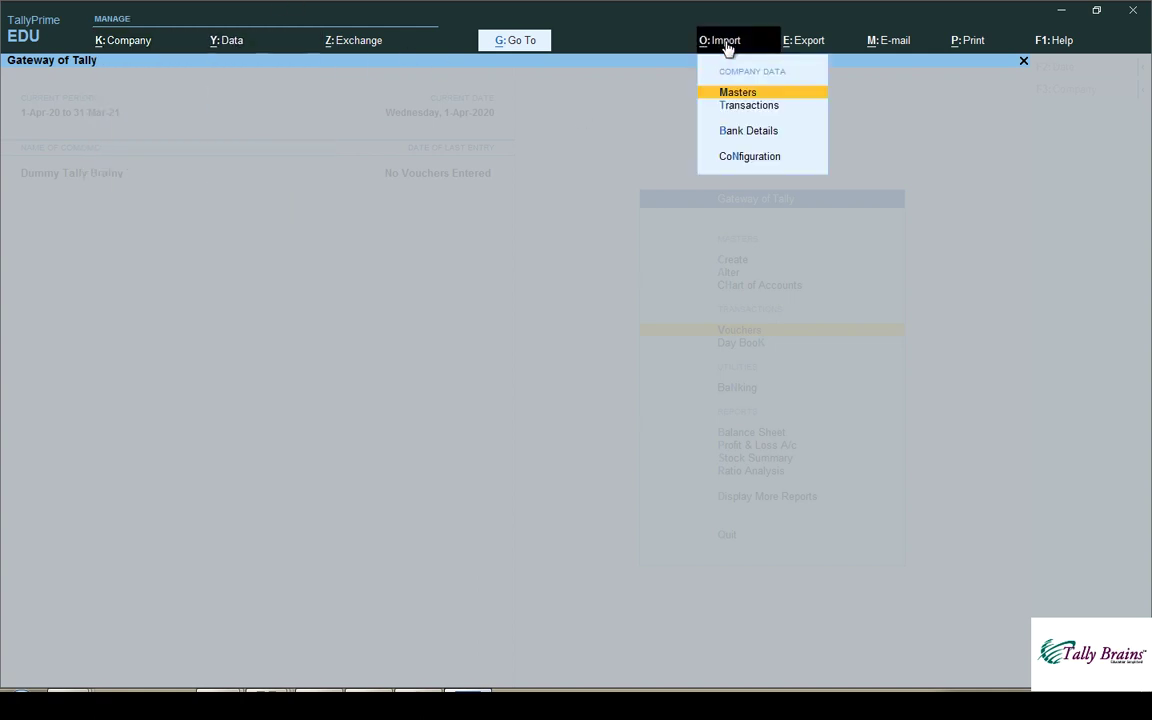
pyautogui.click(805, 51)
pyautogui.hotkey('alt', 'o')
pyautogui.click(805, 52)
pyautogui.hotkey('alt', 'o')
pyautogui.hotkey('alt', 'm')
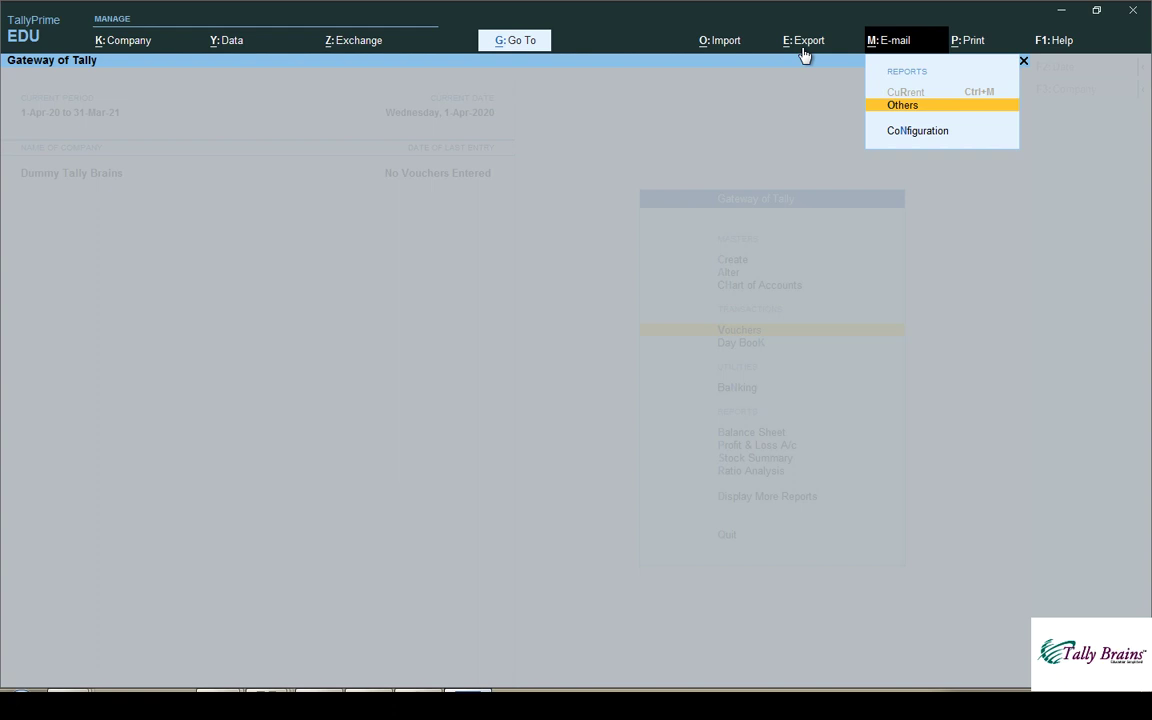
pyautogui.hotkey('alt', 'p')
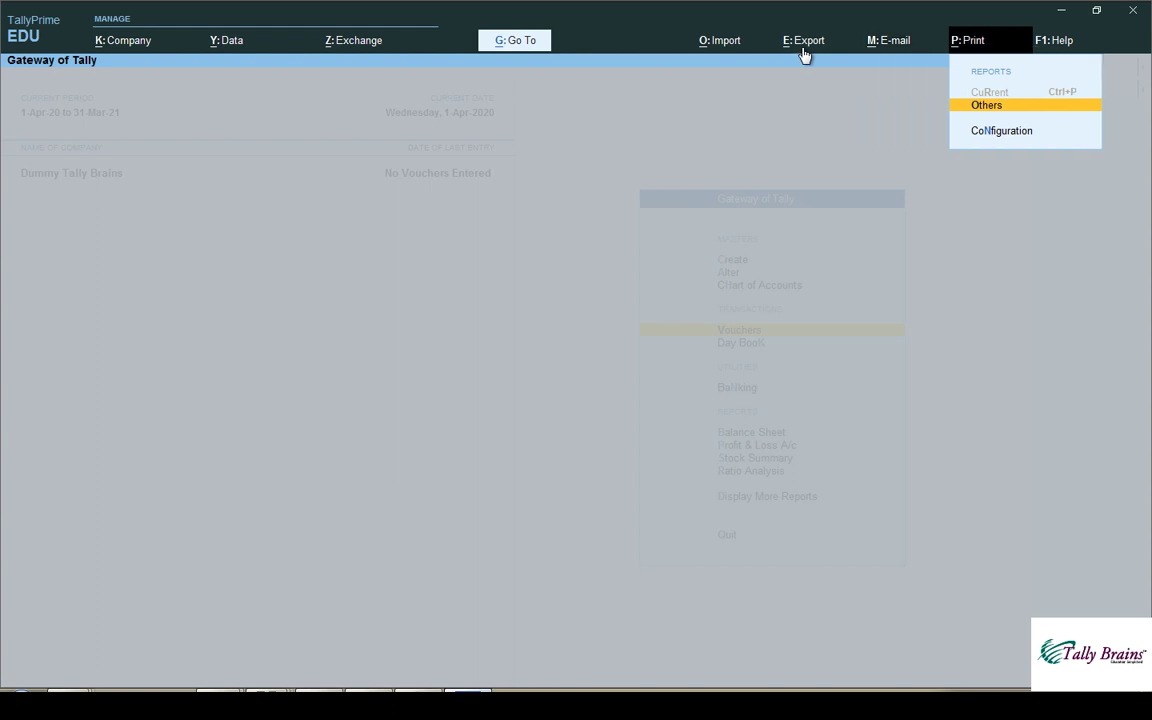
pyautogui.press('Escape')
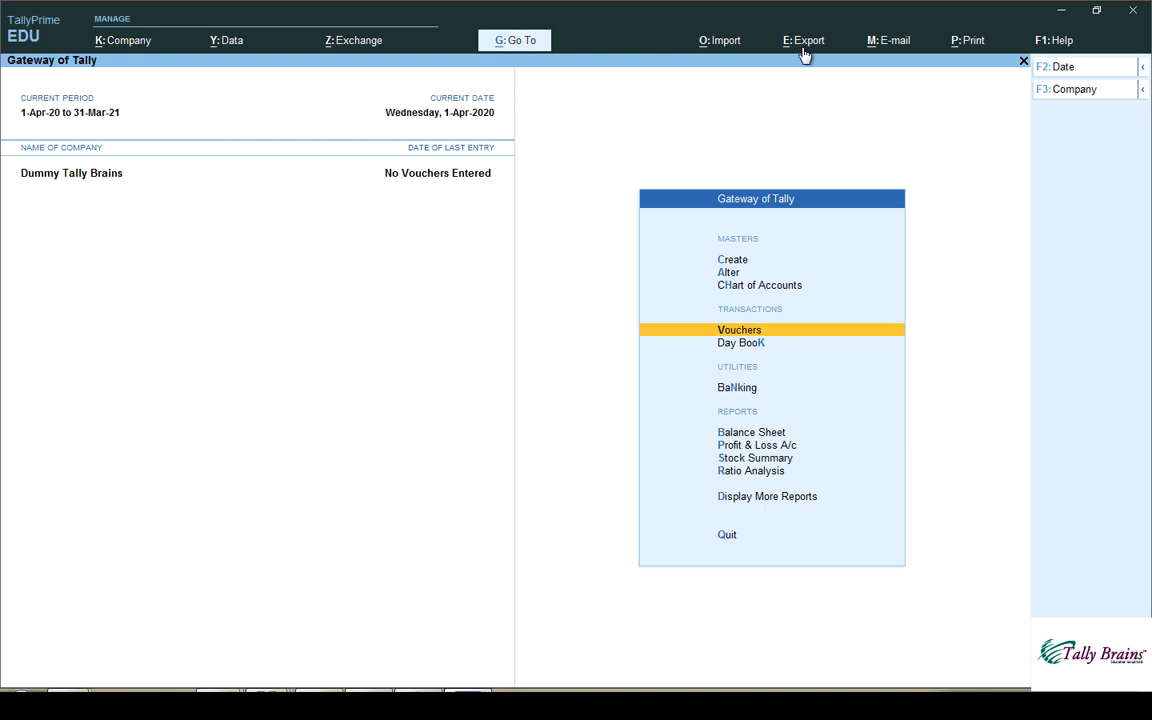
pyautogui.press('Down')
pyautogui.press('Down')
pyautogui.press('Down')
pyautogui.press('Down')
pyautogui.press('Down')
pyautogui.press('Down')
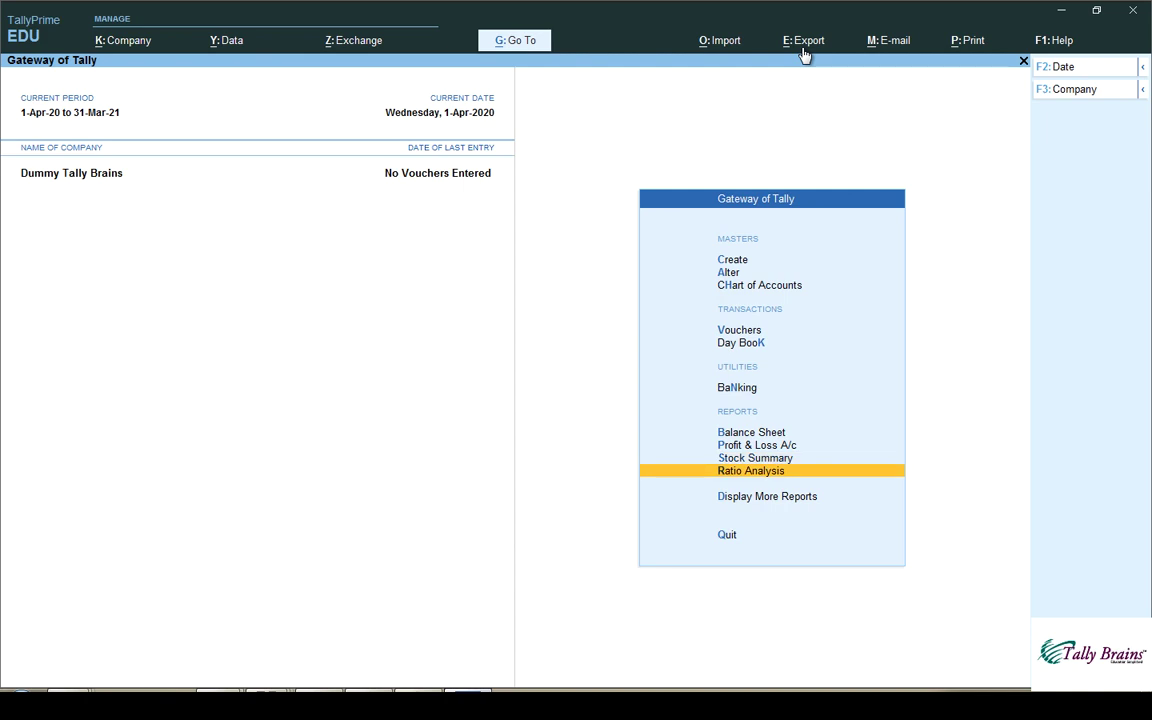
# Step: Search the reports for "Movement", view Ledger Movement Analysis for the Cash ledger, and return to the Gateway of Tally
pyautogui.click(499, 44)
pyautogui.press('Escape')
pyautogui.click(524, 44)
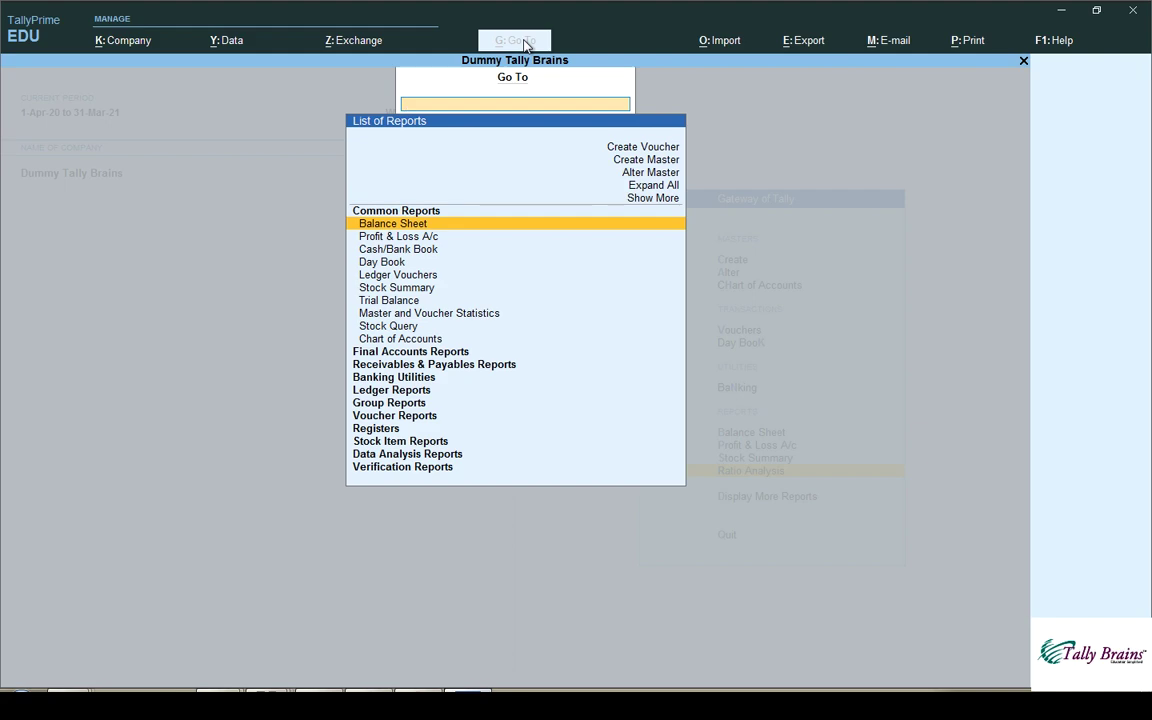
pyautogui.write('Move')
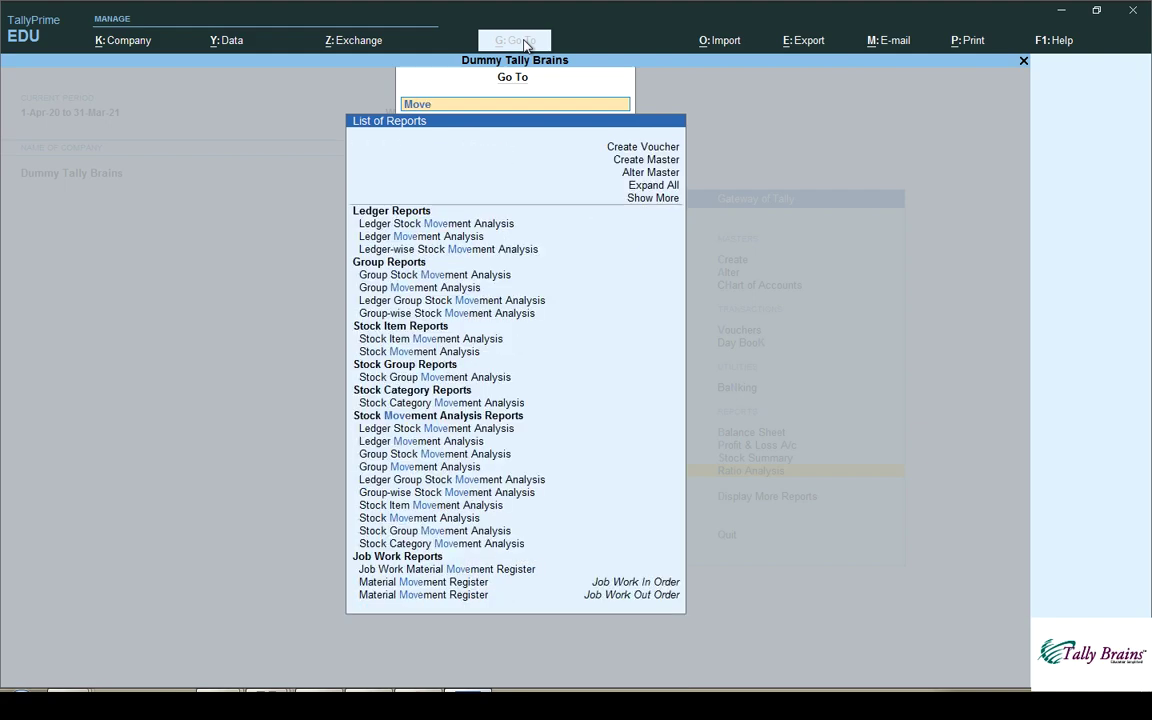
pyautogui.write('ment')
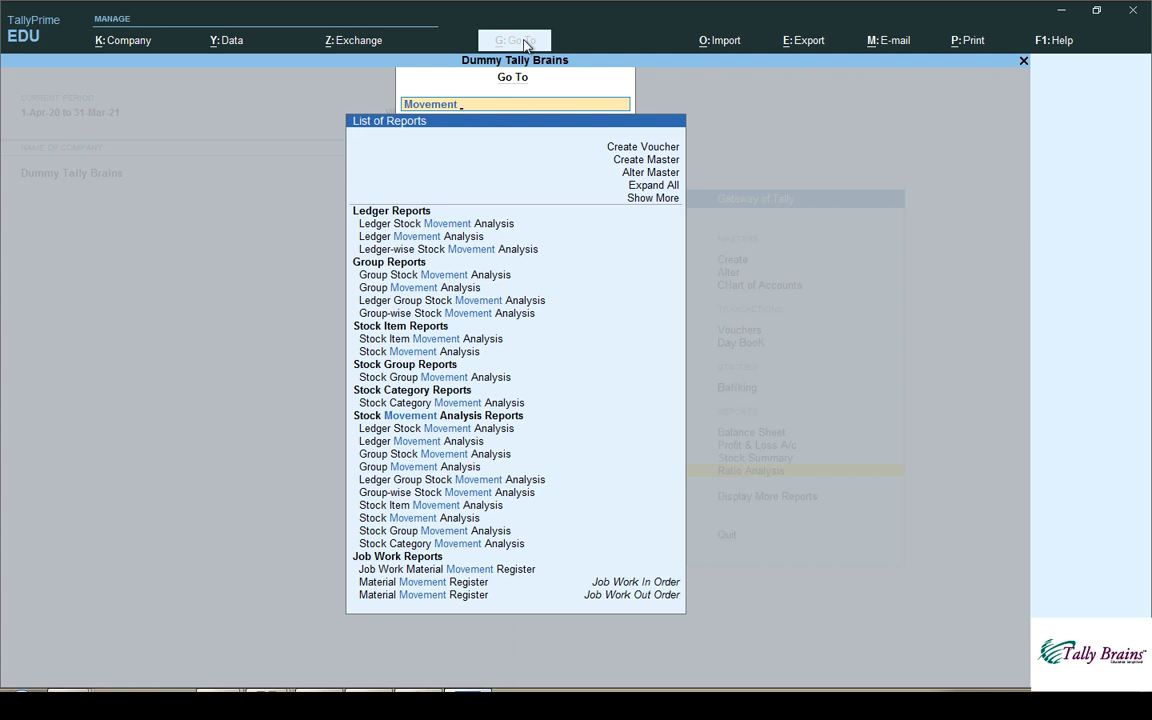
pyautogui.press('Down')
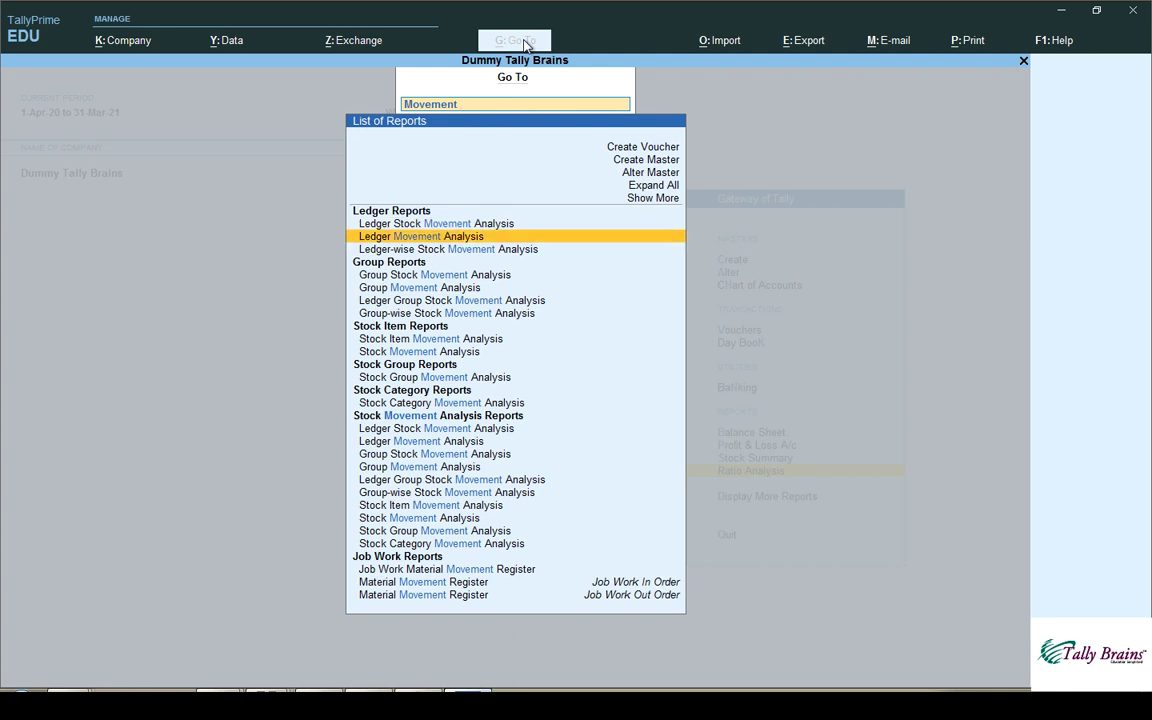
pyautogui.press('Return')
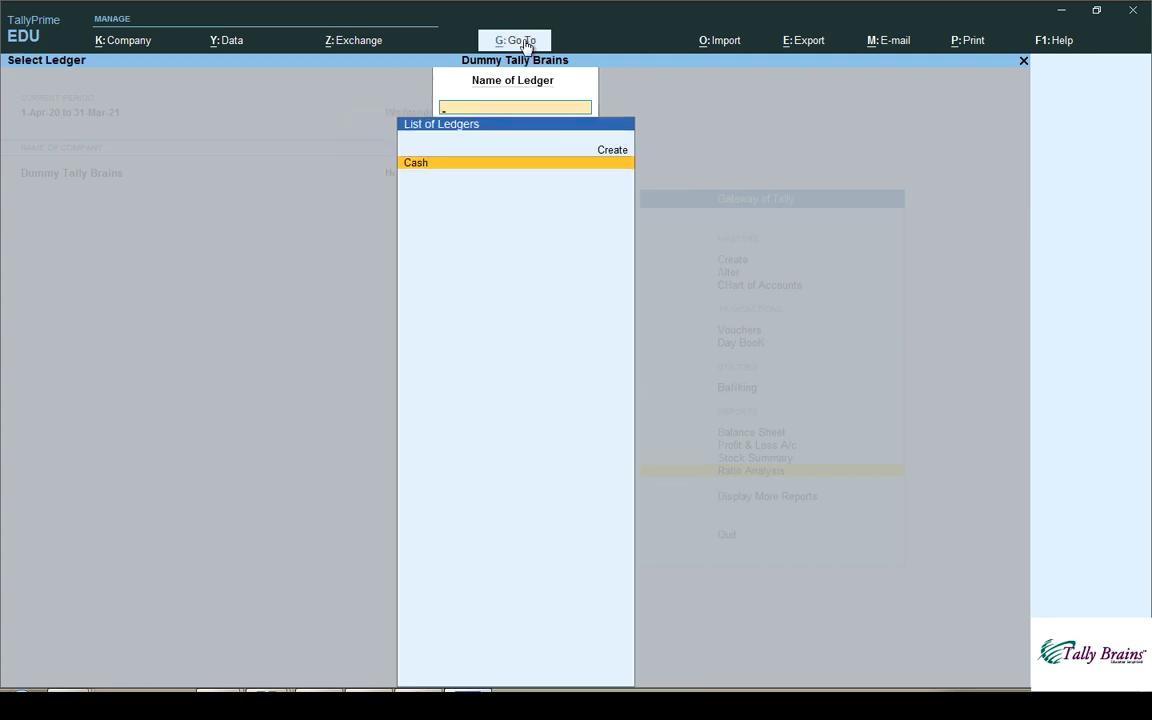
pyautogui.press('Return')
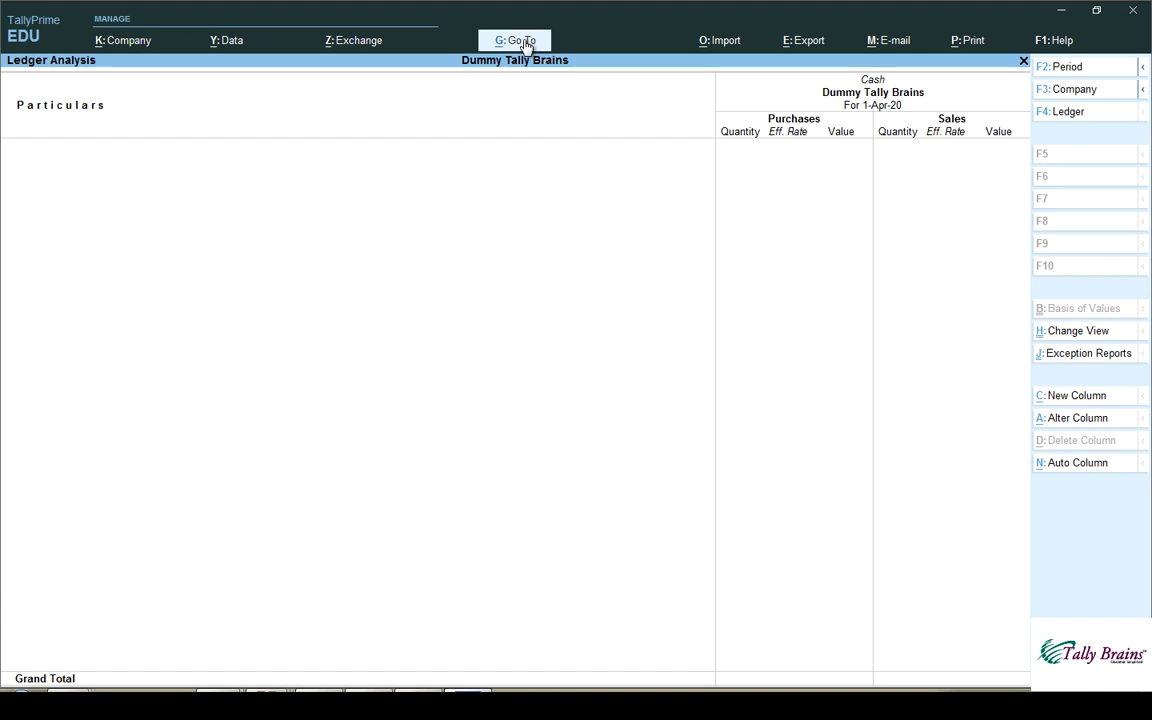
pyautogui.press('Escape')
pyautogui.press('Escape')
pyautogui.press('Escape')
pyautogui.press('Escape')
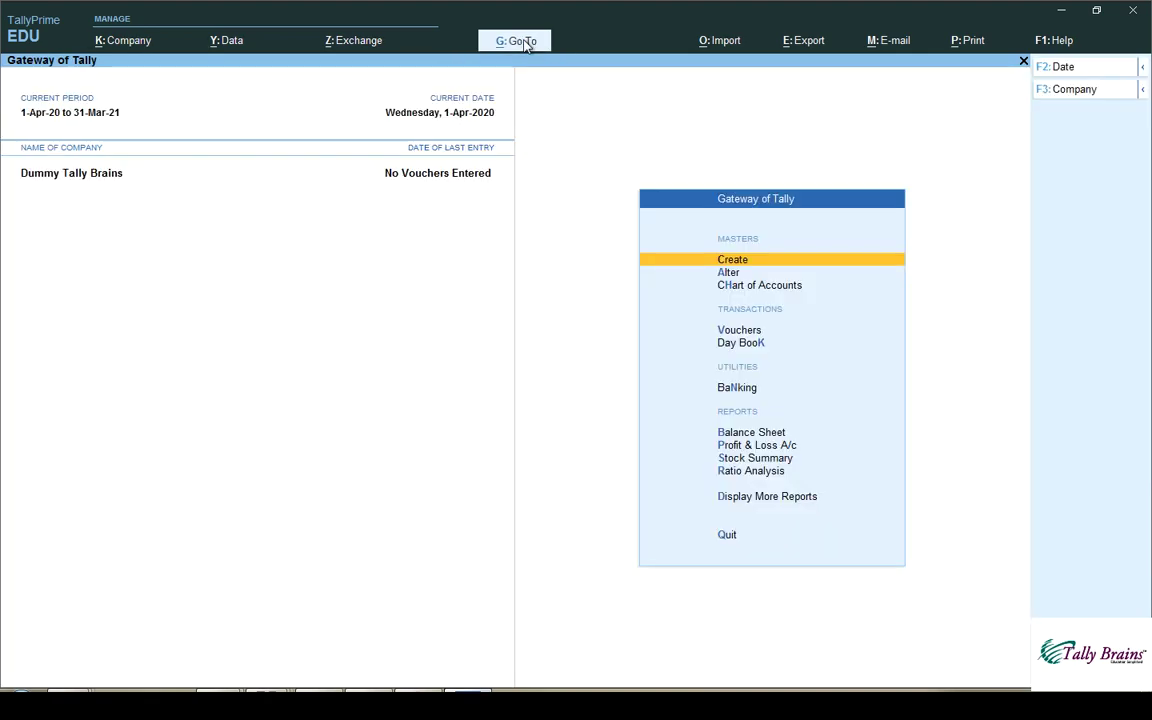
# Step: Search the reports for "Ledger", check the ledger selection for Ledger Vouchers, and leave it without choosing a ledger
pyautogui.click(527, 45)
pyautogui.write('Ledger')
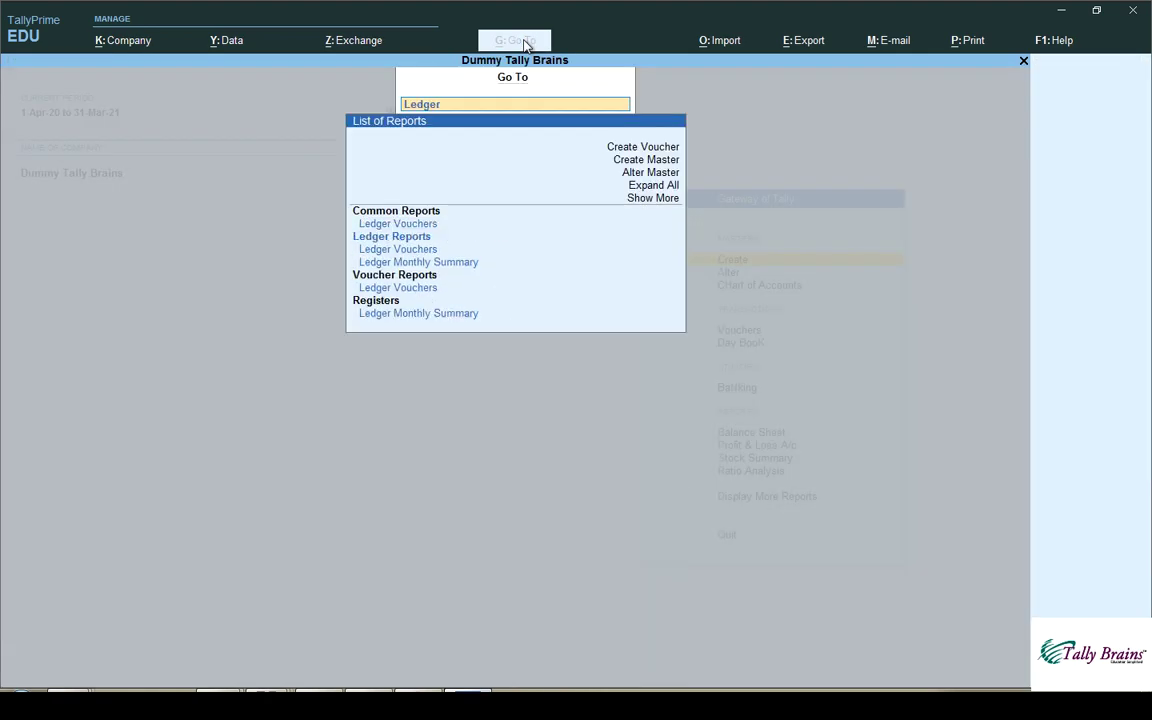
pyautogui.press('Down')
pyautogui.press('Down')
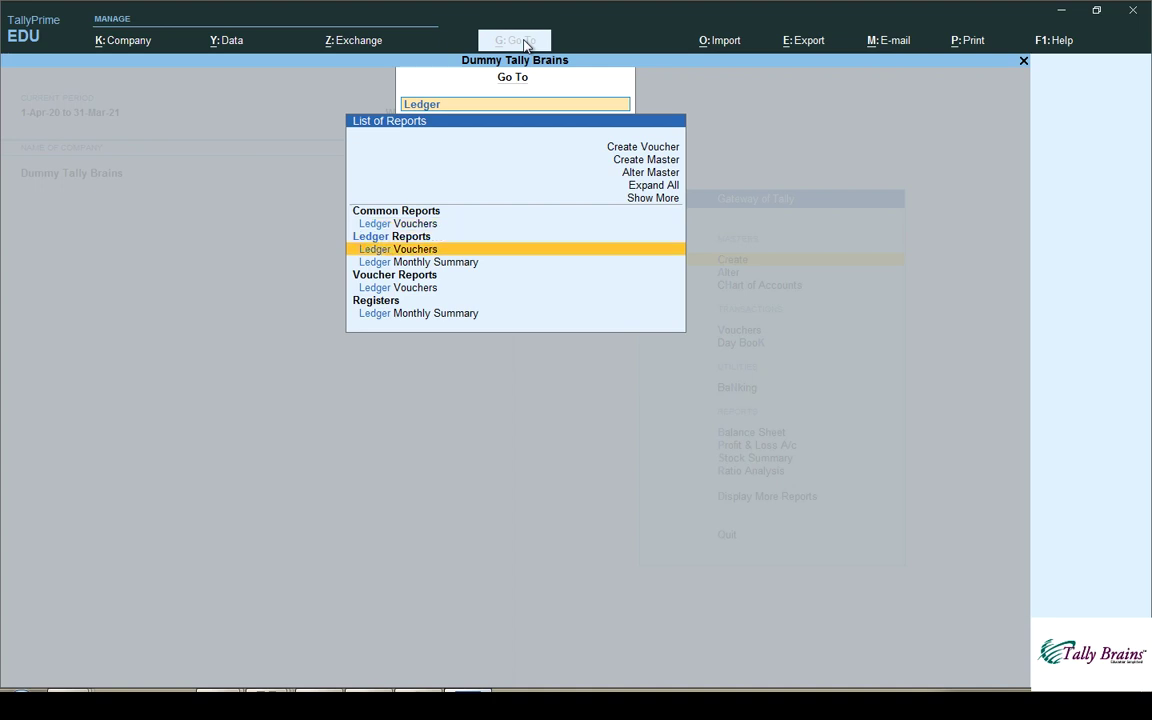
pyautogui.press('Up')
pyautogui.press('Return')
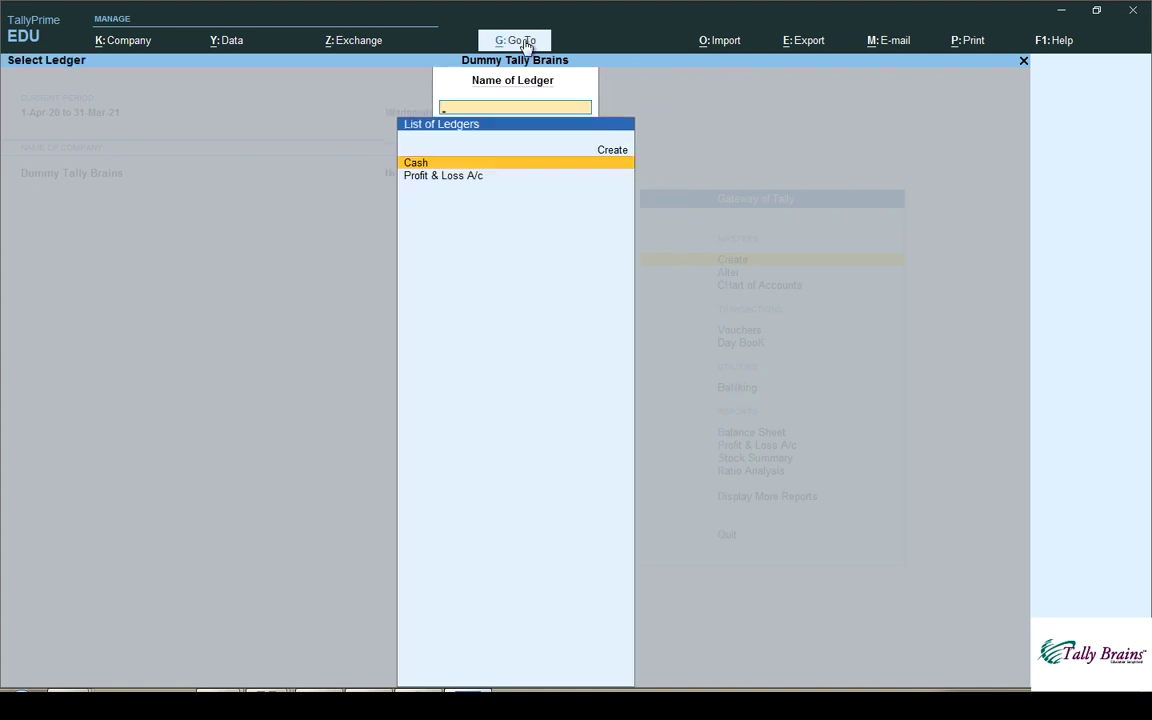
pyautogui.press('Escape')
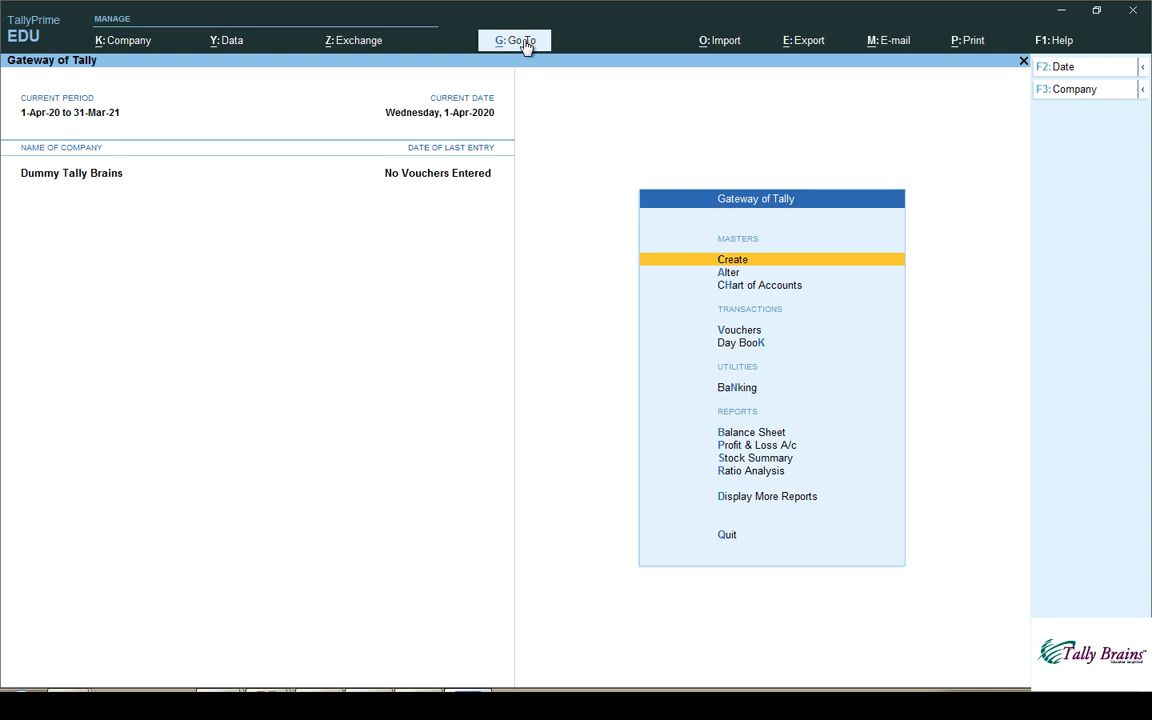
# Step: Look up the Ledger report under Account Books in Display More Reports, and return to the Gateway of Tally
pyautogui.press('Down')
pyautogui.press('Down')
pyautogui.press('Down')
pyautogui.press('Down')
pyautogui.press('Down')
pyautogui.press('Down')
pyautogui.press('Down')
pyautogui.press('Down')
pyautogui.press('Down')
pyautogui.press('Down')
pyautogui.press('Return')
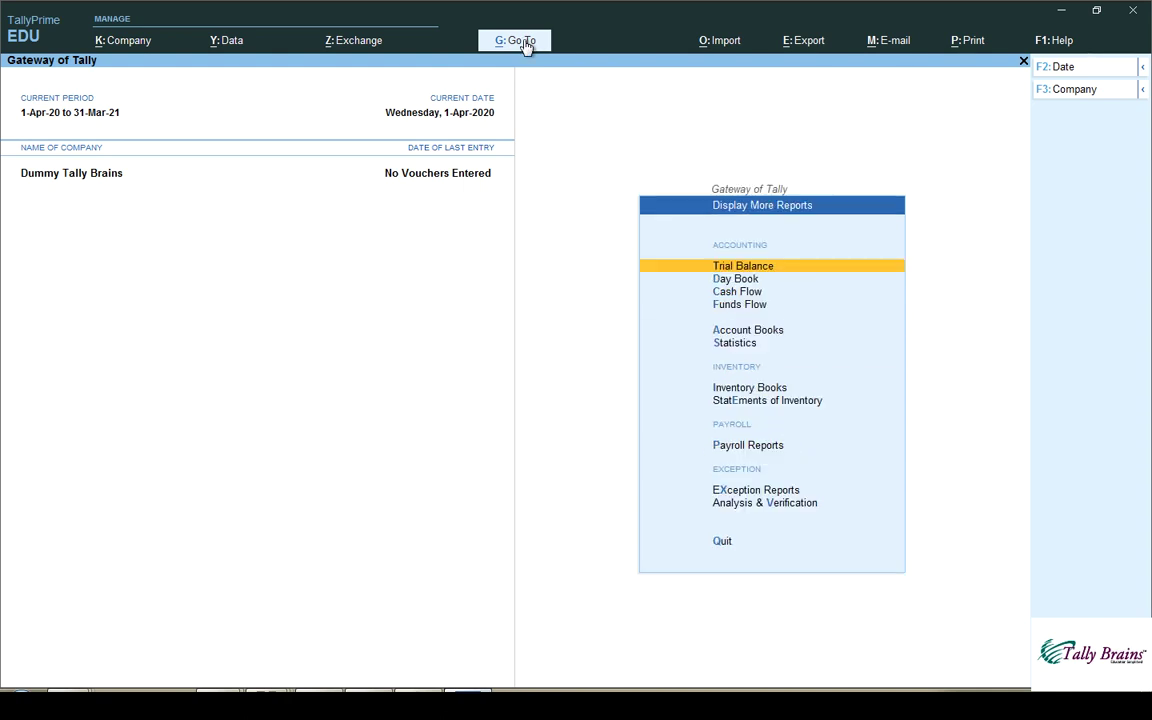
pyautogui.press('Down')
pyautogui.press('Down')
pyautogui.press('Down')
pyautogui.press('Down')
pyautogui.press('Return')
pyautogui.press('Down')
pyautogui.press('Return')
pyautogui.press('Escape')
pyautogui.press('Escape')
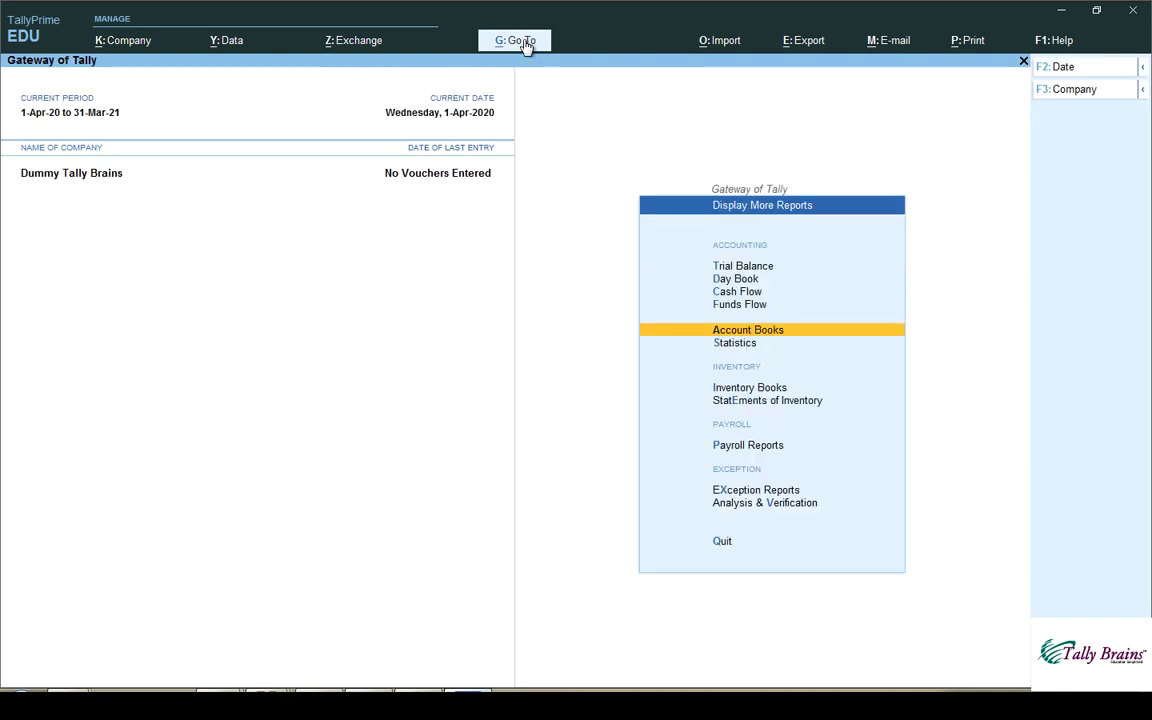
pyautogui.press('Escape')
# Step: Extend the Go To report list to show more reports and the inactive ones
pyautogui.click(526, 46)
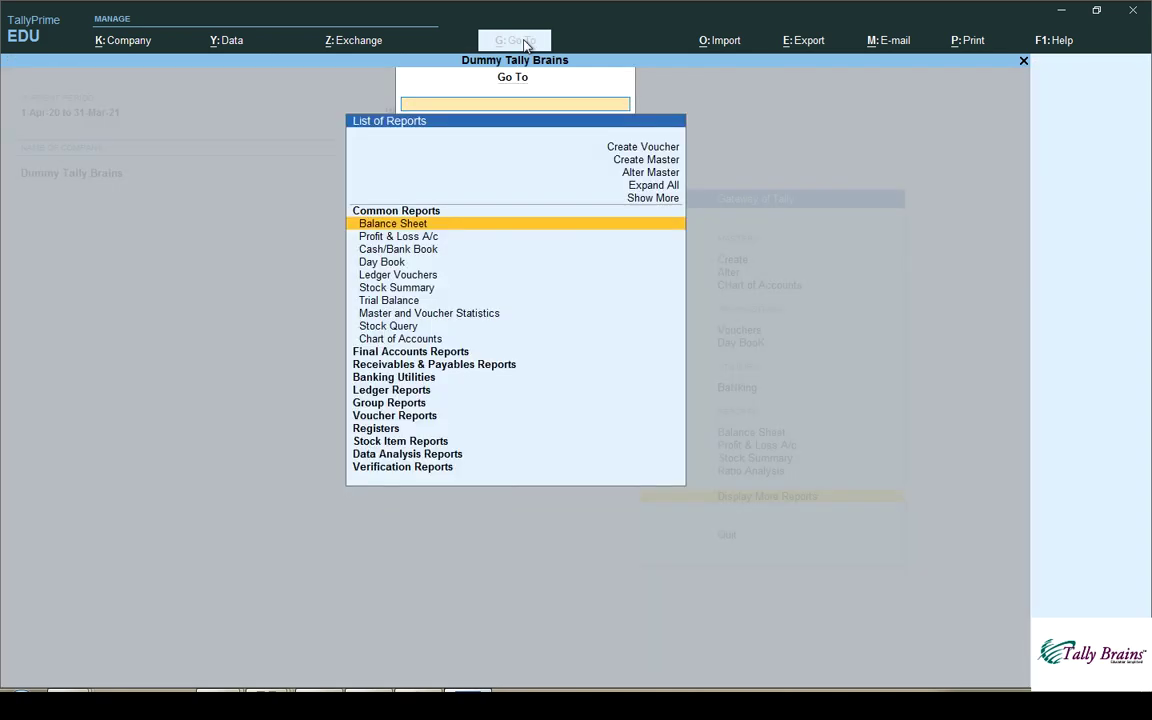
pyautogui.press('Up')
pyautogui.press('Up')
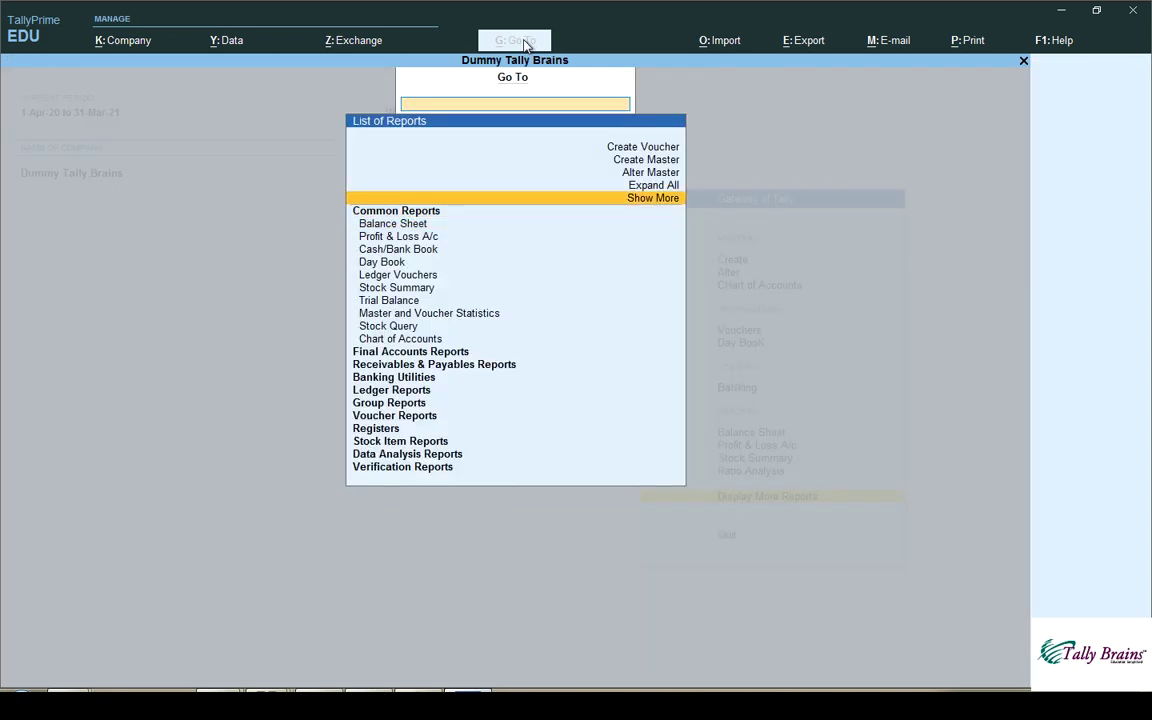
pyautogui.press('Return')
pyautogui.press('Down')
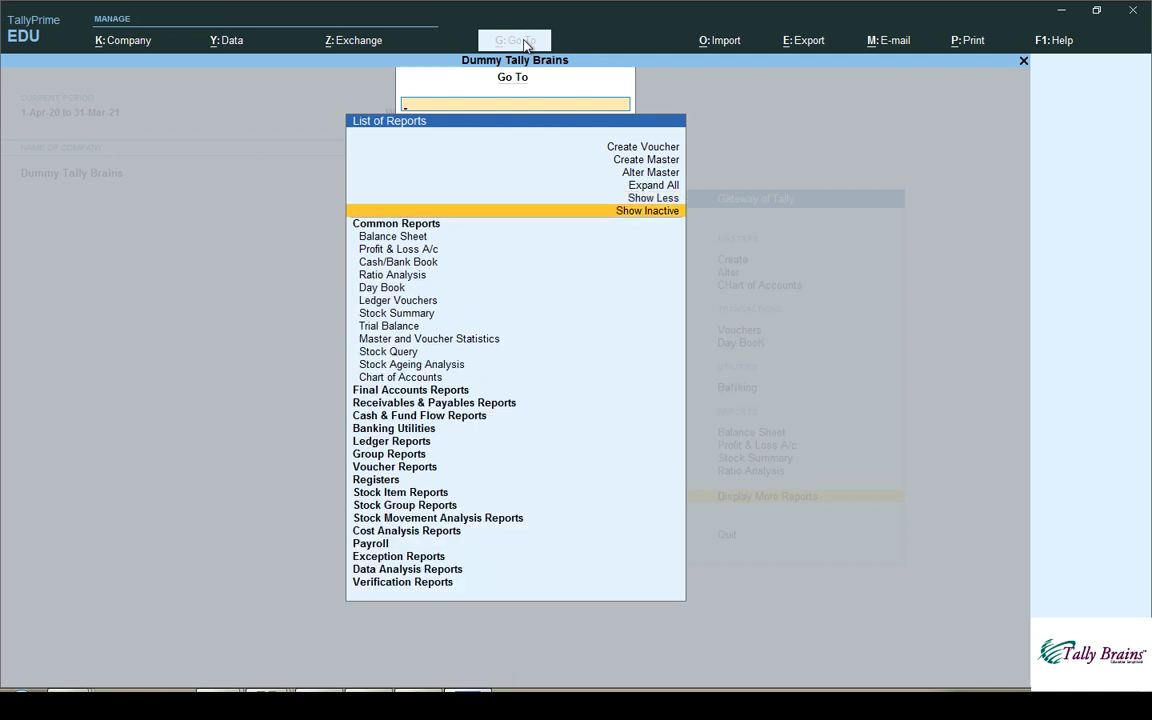
pyautogui.press('Return')
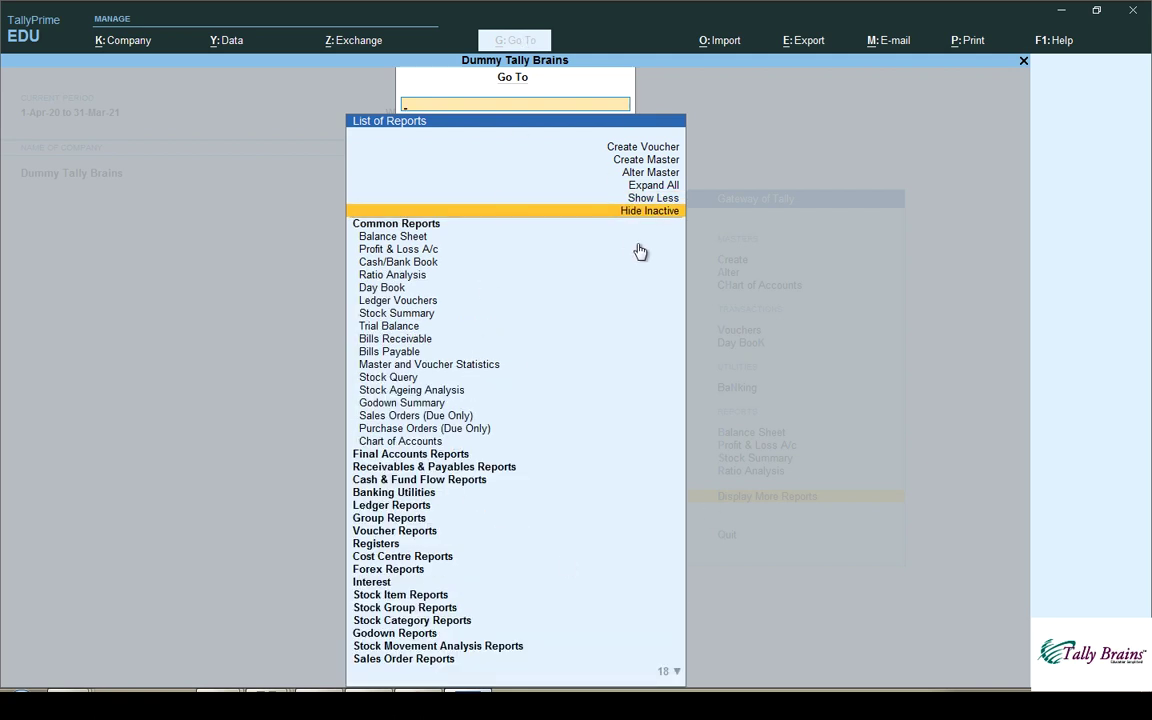
# Step: Expand all report groups in the Go To list, review them, and close the list
pyautogui.press('Up')
pyautogui.press('Up')
pyautogui.press('Return')
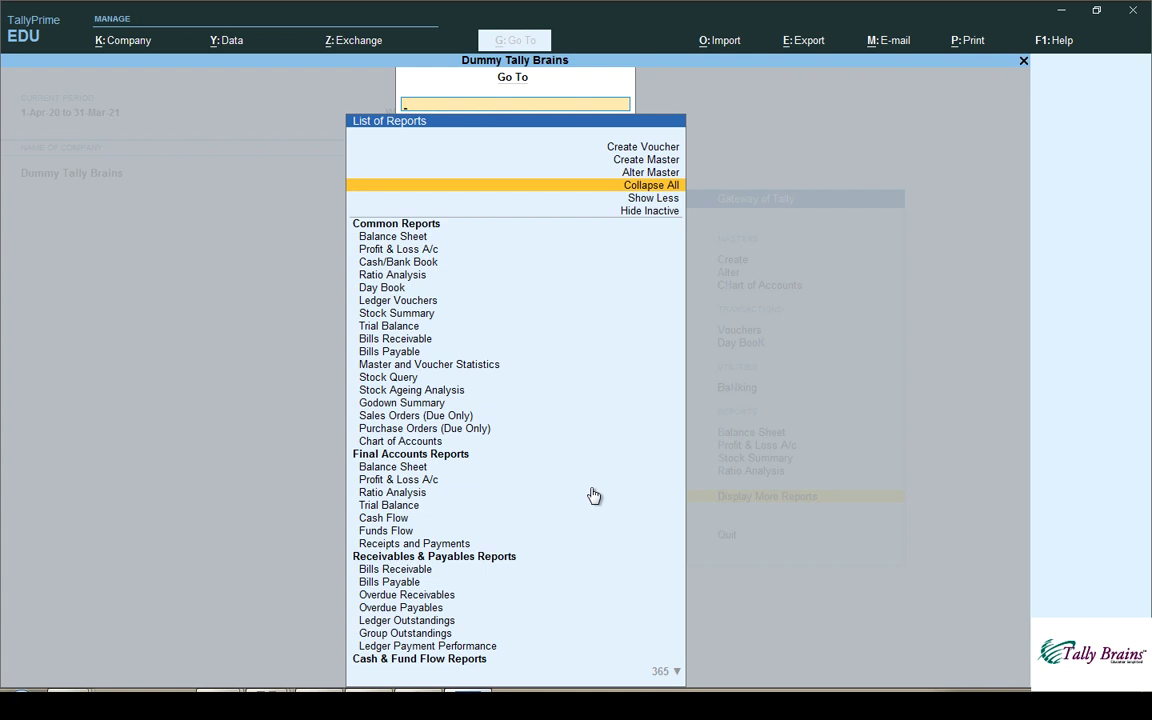
pyautogui.press('Escape')
pyautogui.press('Return')
pyautogui.press('Escape')
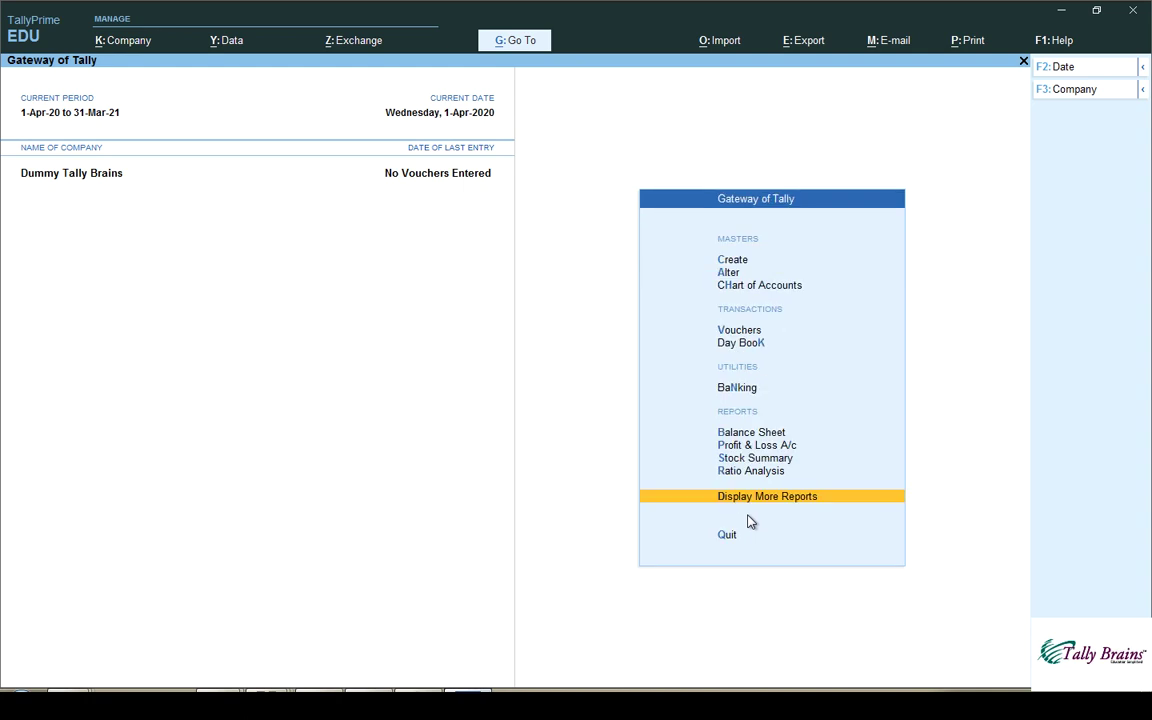
# Step: Open Account Books among the additional reports
pyautogui.press('Return')
pyautogui.press('Escape')
pyautogui.press('Return')
pyautogui.press('Down')
pyautogui.press('Down')
pyautogui.press('Down')
pyautogui.press('Down')
pyautogui.press('Return')
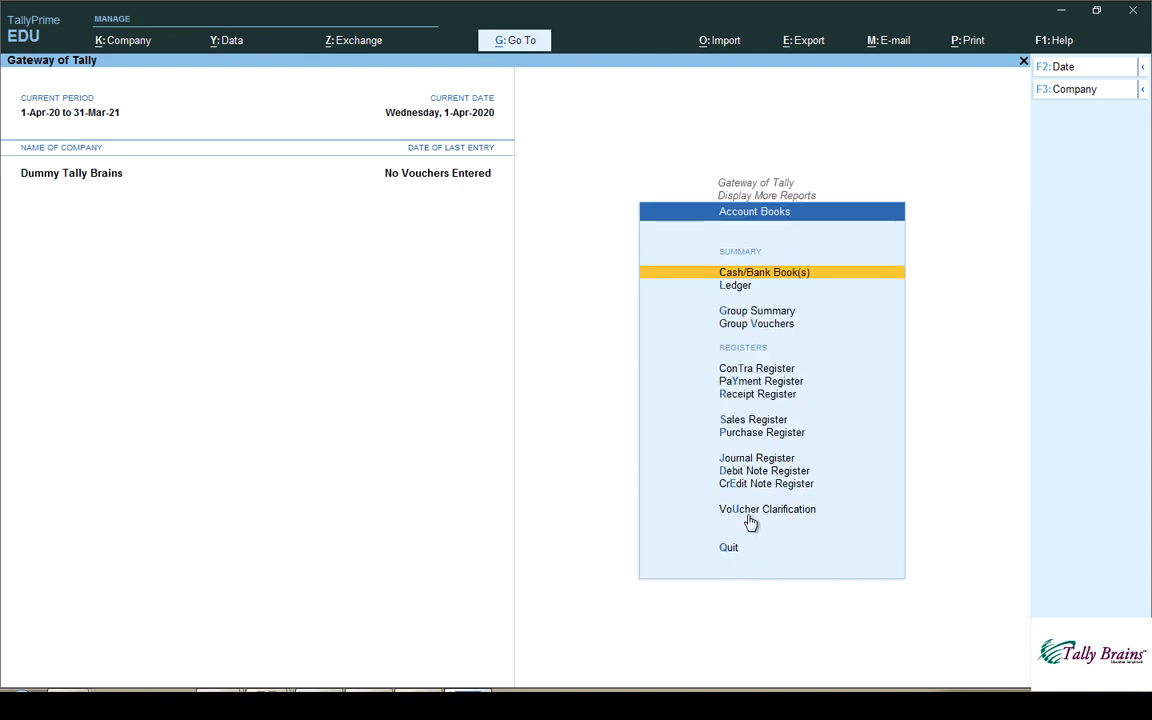
# Step: Examine the summary and register reports available in Account Books, and return to the Gateway of Tally
pyautogui.press('Down')
pyautogui.press('Down')
pyautogui.press('Down')
pyautogui.press('Down')
pyautogui.press('Down')
pyautogui.press('Up')
pyautogui.press('Down')
pyautogui.press('Down')
pyautogui.press('Up')
pyautogui.press('Up')
pyautogui.press('Down')
pyautogui.press('Down')
pyautogui.press('Down')
pyautogui.press('Up')
pyautogui.press('Up')
pyautogui.press('Up')
pyautogui.press('Down')
pyautogui.press('Down')
pyautogui.press('Up')
pyautogui.press('Up')
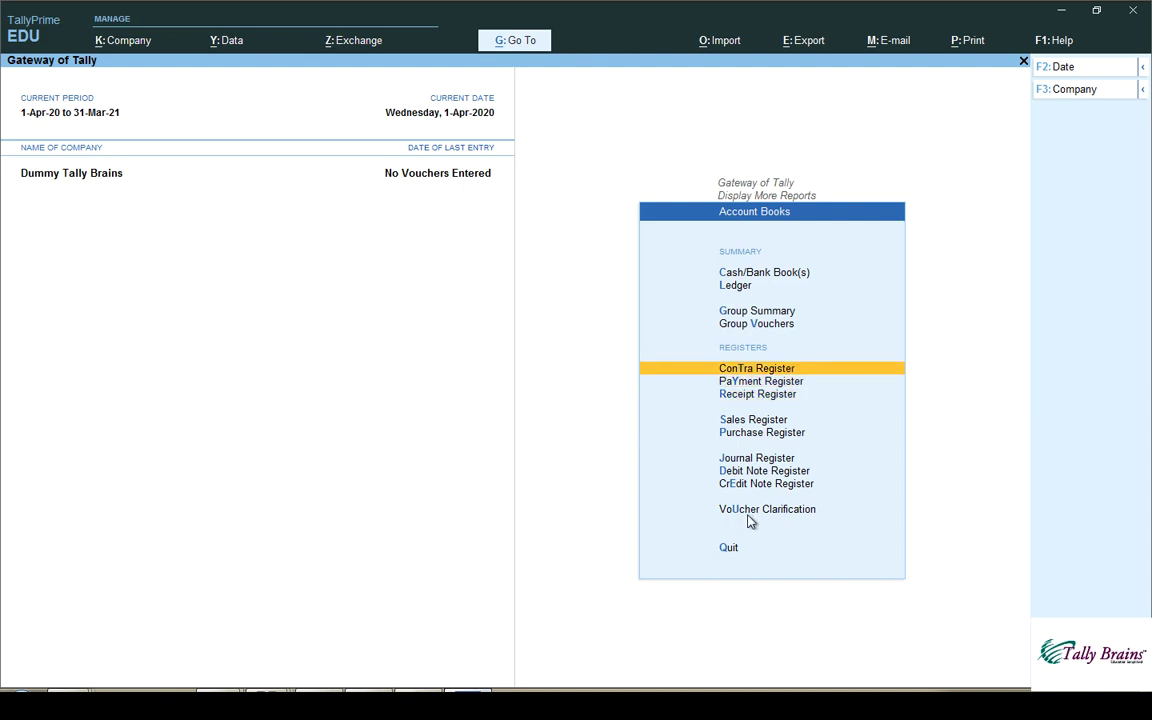
pyautogui.press('Escape')
pyautogui.press('Escape')
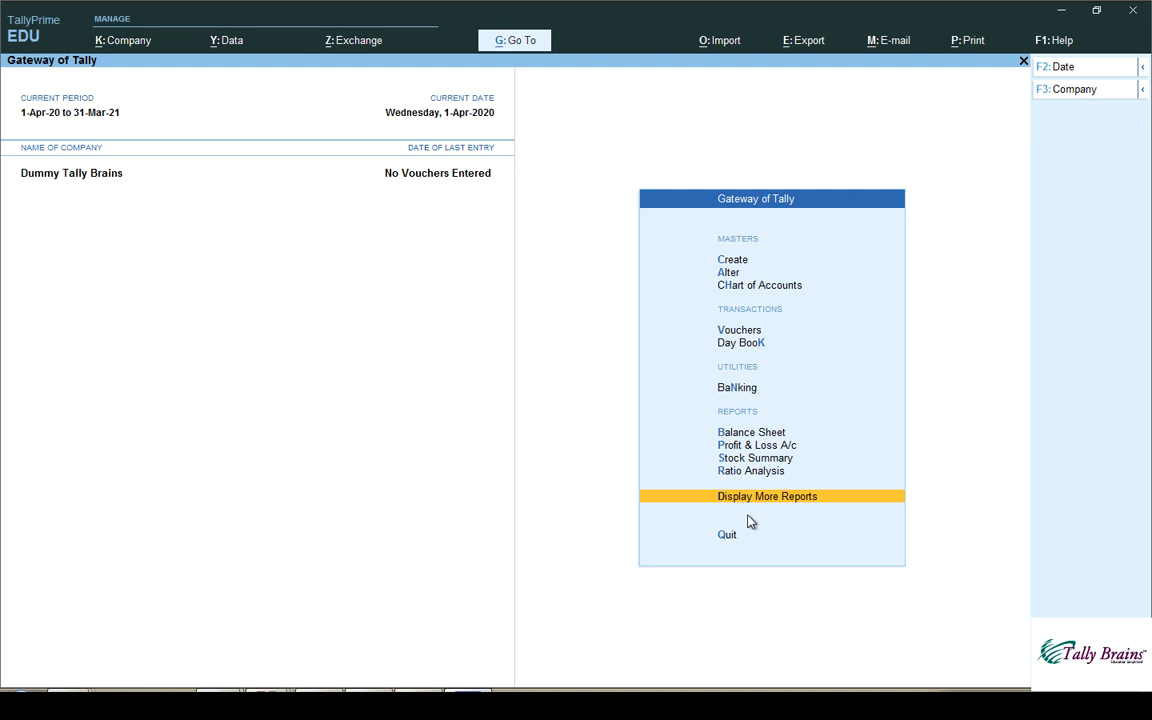
# Step: Open the creation form for a new Godown master, and leave it without creating anything
pyautogui.press('Up')
pyautogui.press('Up')
pyautogui.press('Up')
pyautogui.press('Up')
pyautogui.press('Up')
pyautogui.press('Up')
pyautogui.press('Up')
pyautogui.press('Up')
pyautogui.press('Up')
pyautogui.press('Up')
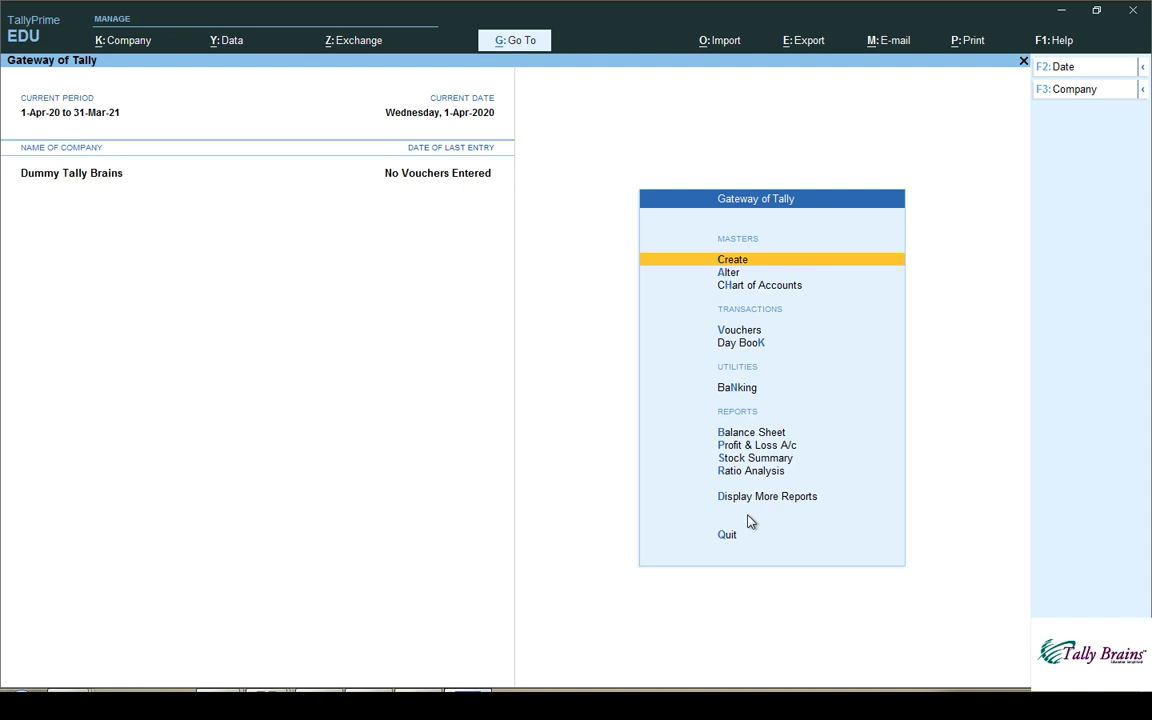
pyautogui.press('Return')
pyautogui.press('Down')
pyautogui.press('Down')
pyautogui.press('Down')
pyautogui.press('Down')
pyautogui.press('Down')
pyautogui.press('Down')
pyautogui.press('Down')
pyautogui.press('Down')
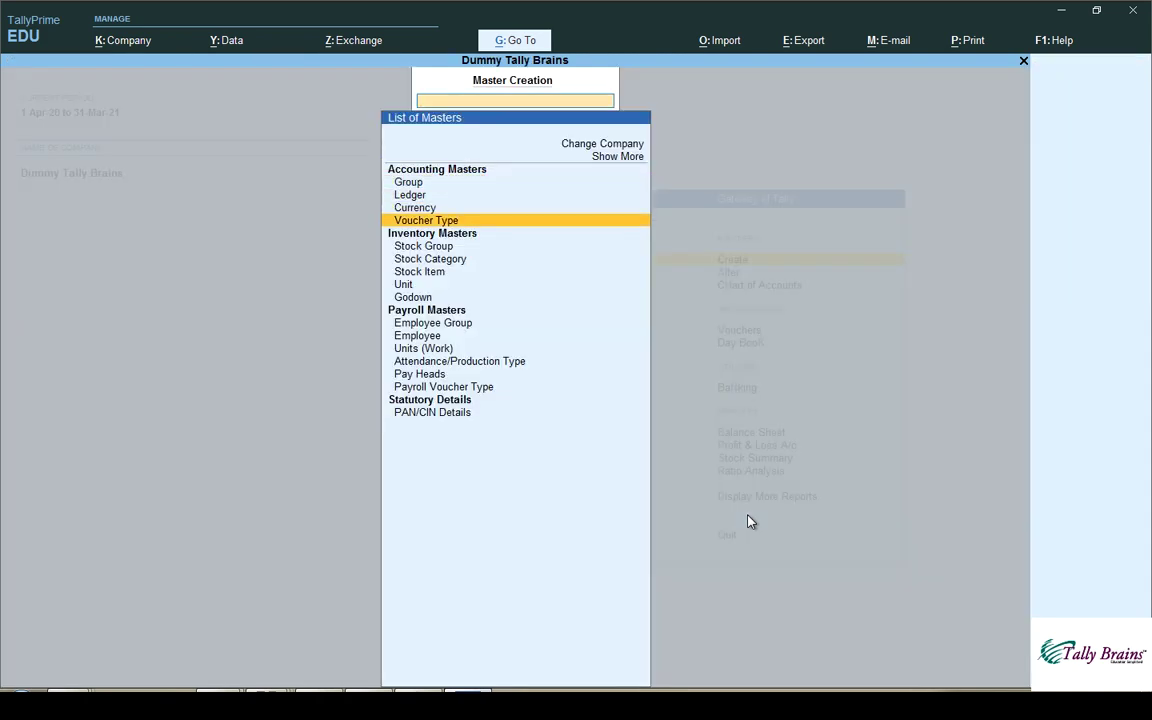
pyautogui.press('Return')
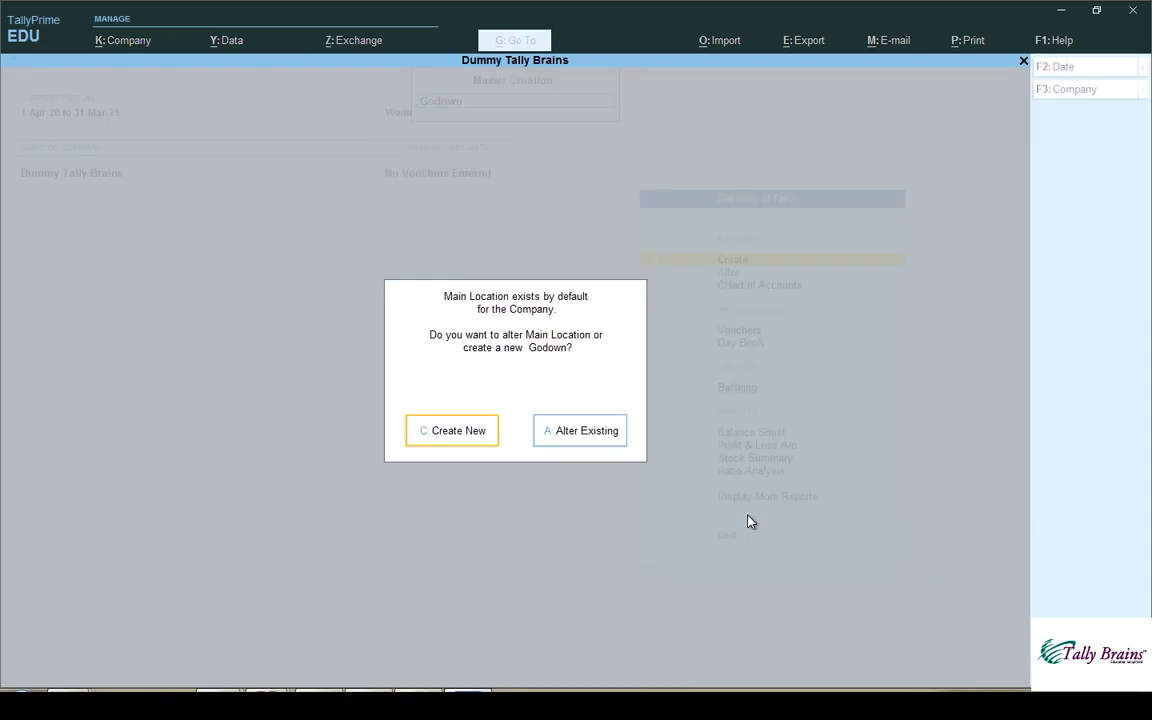
pyautogui.press('c')
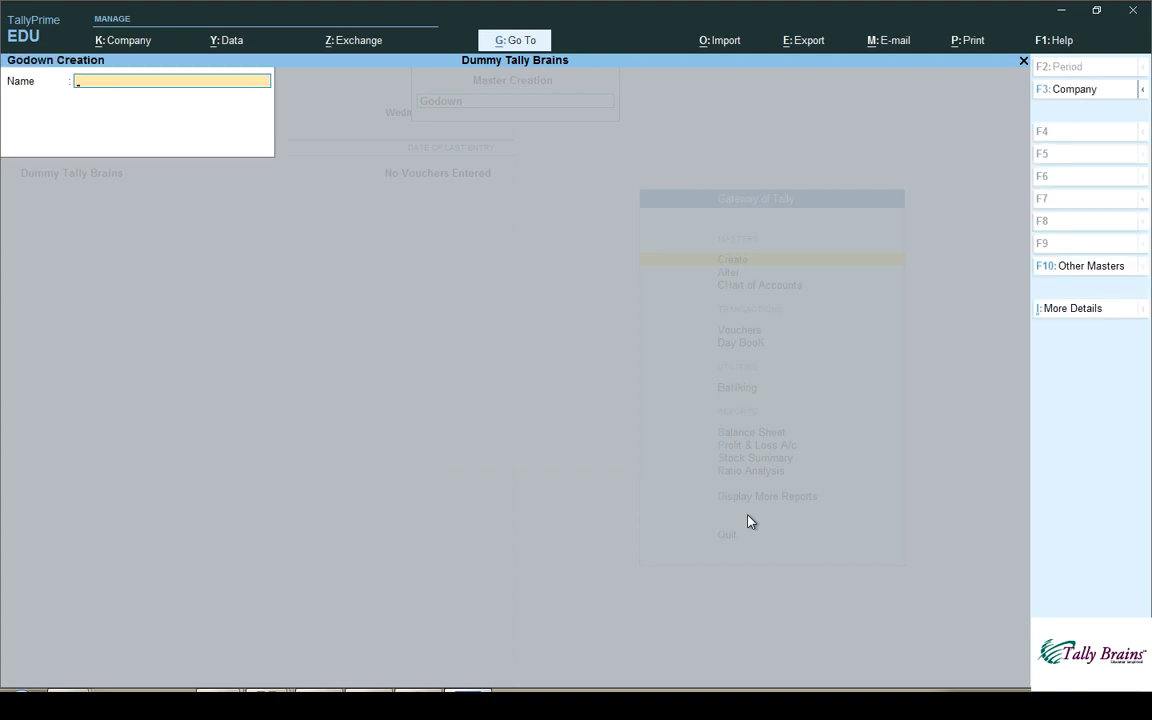
pyautogui.press('Escape')
pyautogui.press('Escape')
pyautogui.press('Escape')
pyautogui.press('Escape')
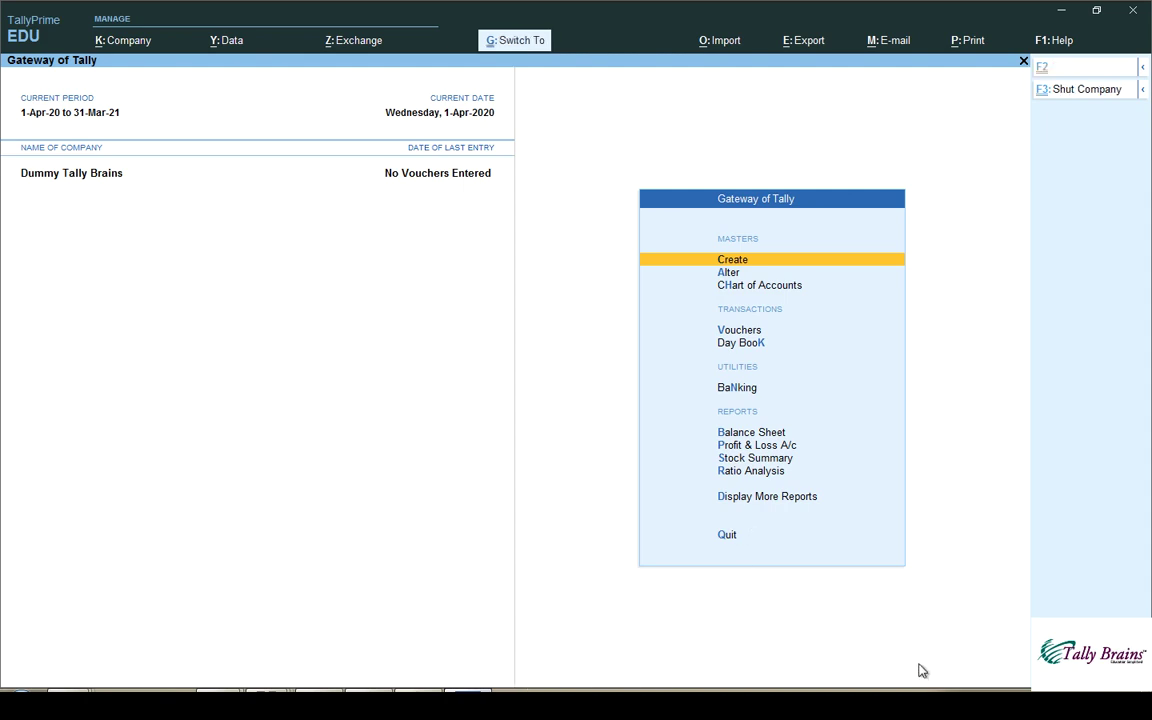
pyautogui.hotkey('ctrl', 'n')
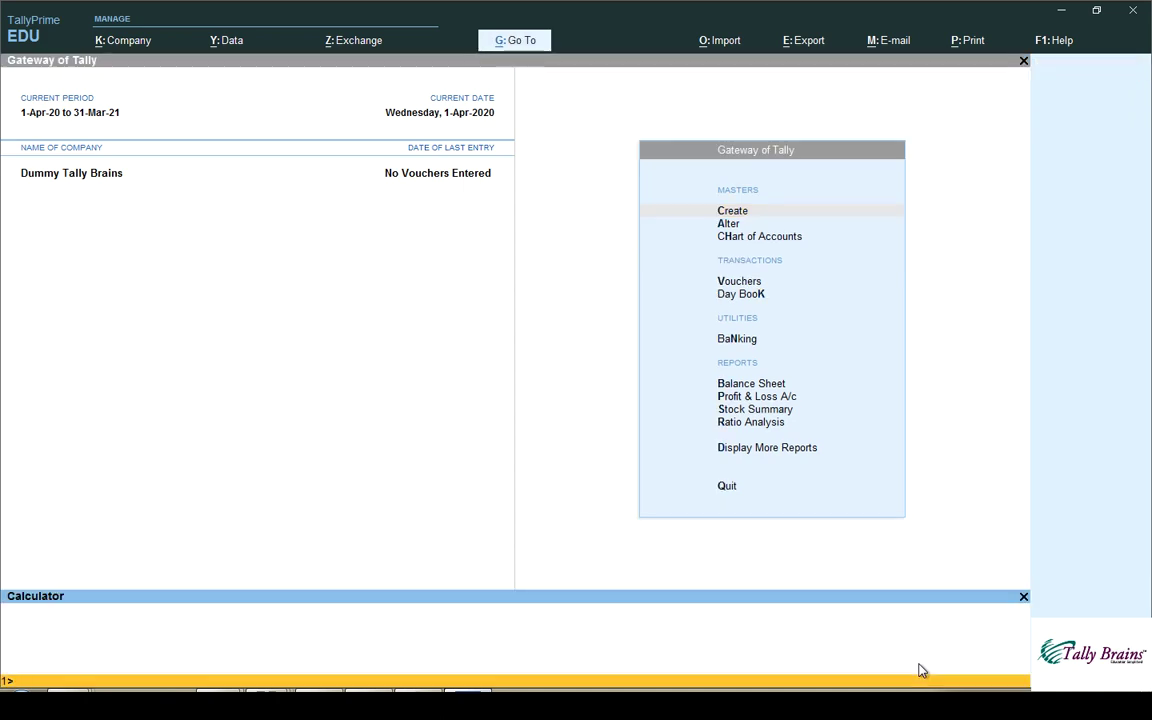
pyautogui.click(964, 562)
pyautogui.press('Escape')
pyautogui.press('Escape')
pyautogui.press('Escape')
pyautogui.press('Escape')
pyautogui.press('d')
pyautogui.press('d')
pyautogui.press('Escape')
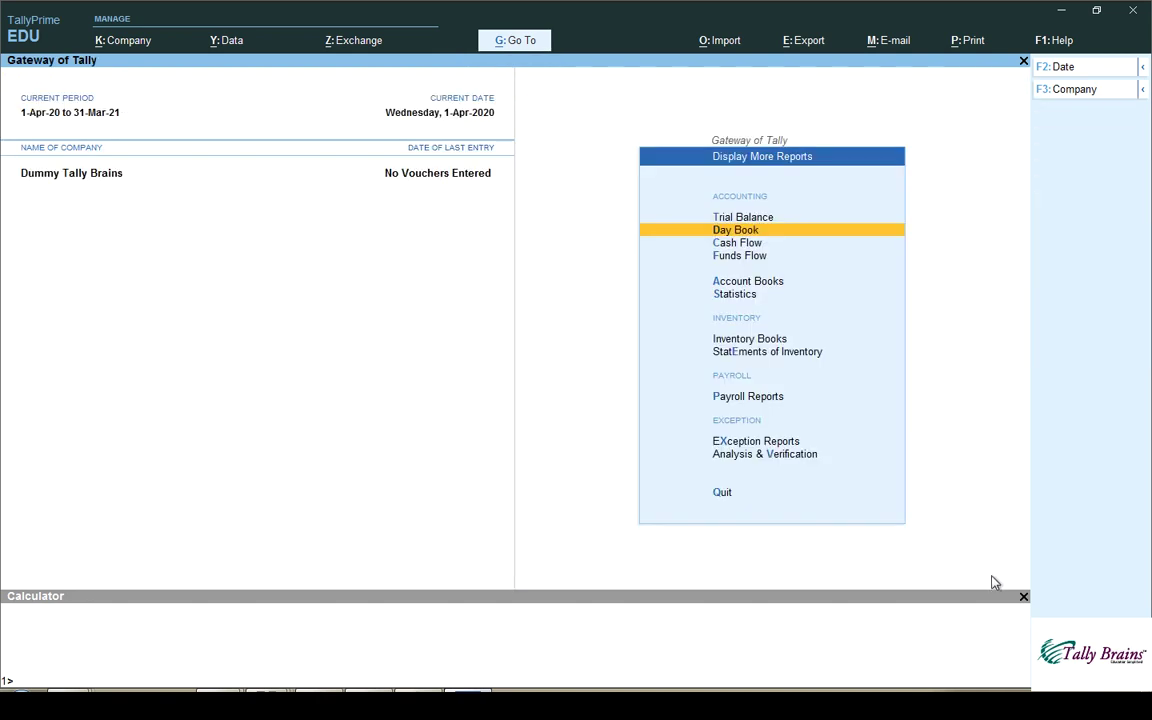
pyautogui.click(1023, 596)
pyautogui.press('Escape')
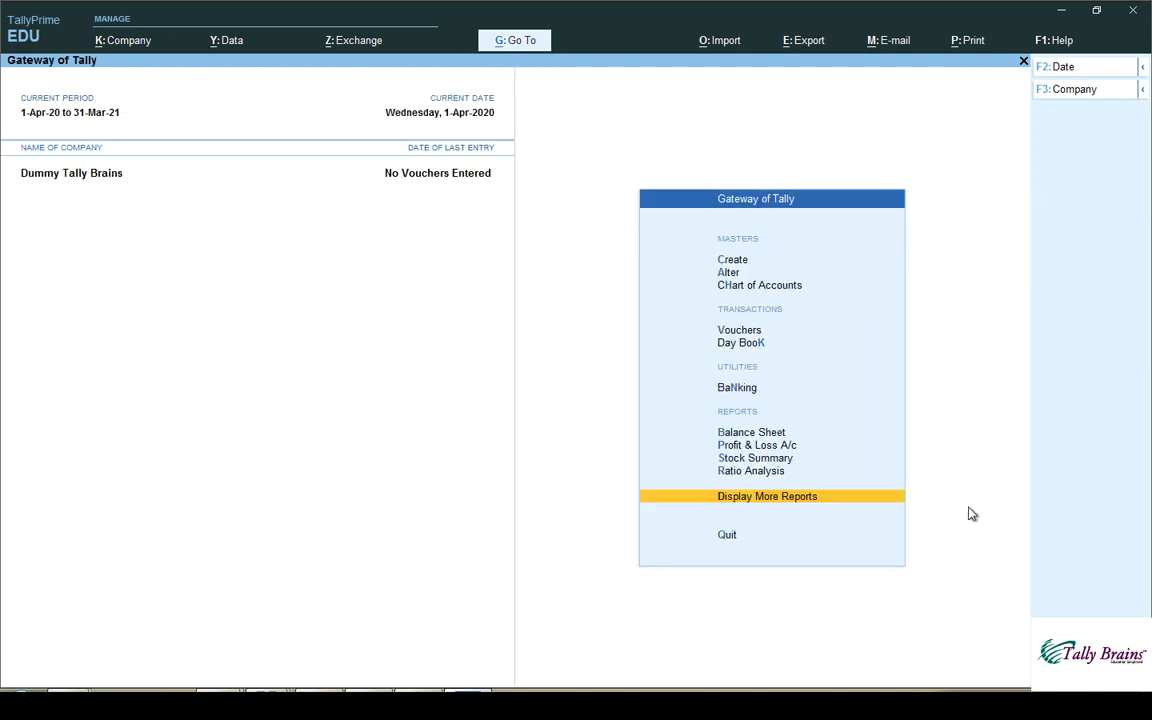
pyautogui.press('Escape')
pyautogui.press('Escape')
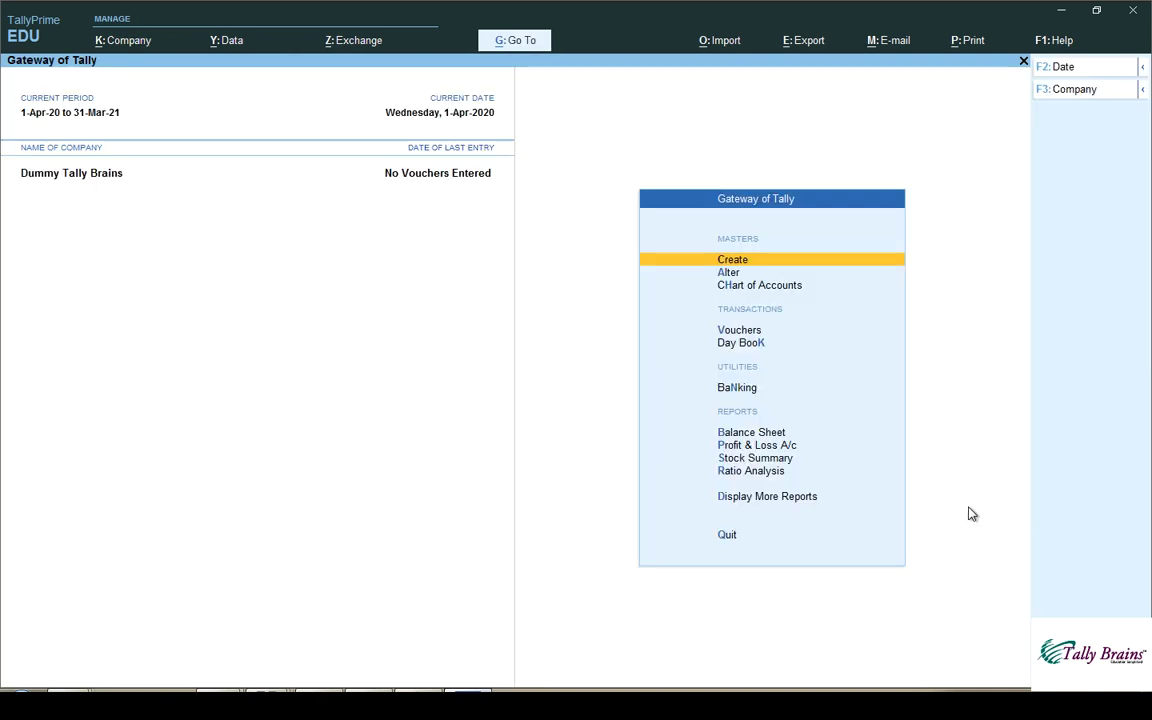
# Step: Open the Day Book from the accounting section of the additional reports
pyautogui.press('d')
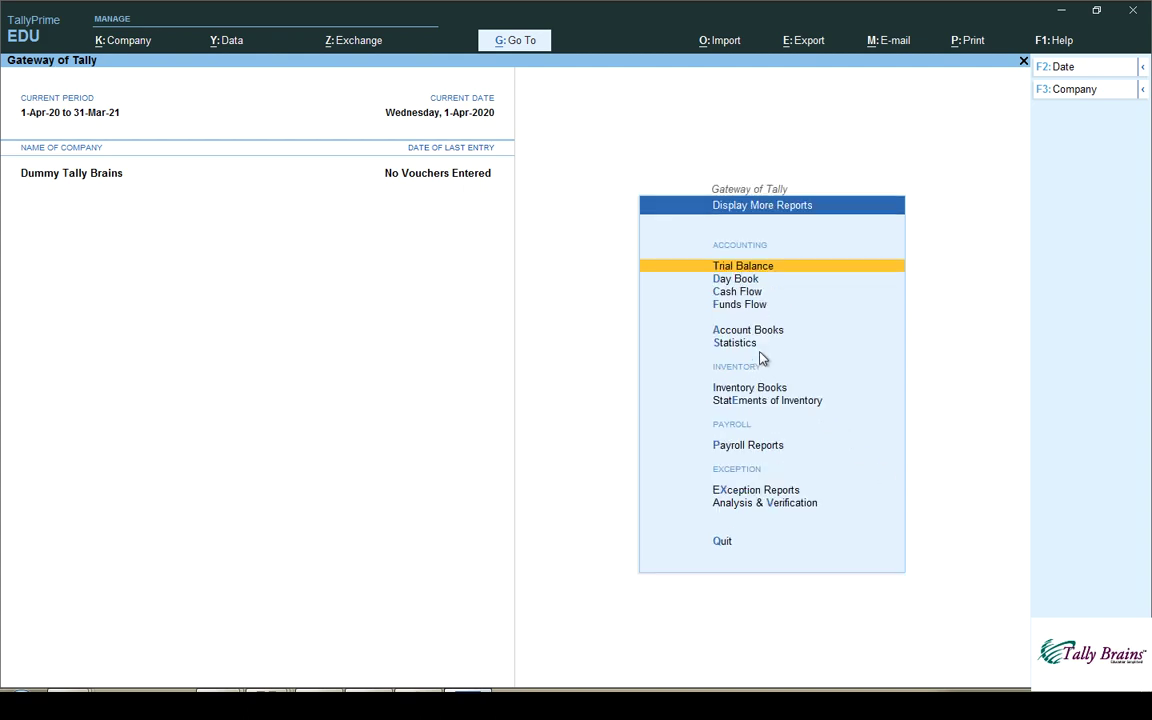
pyautogui.press('d')
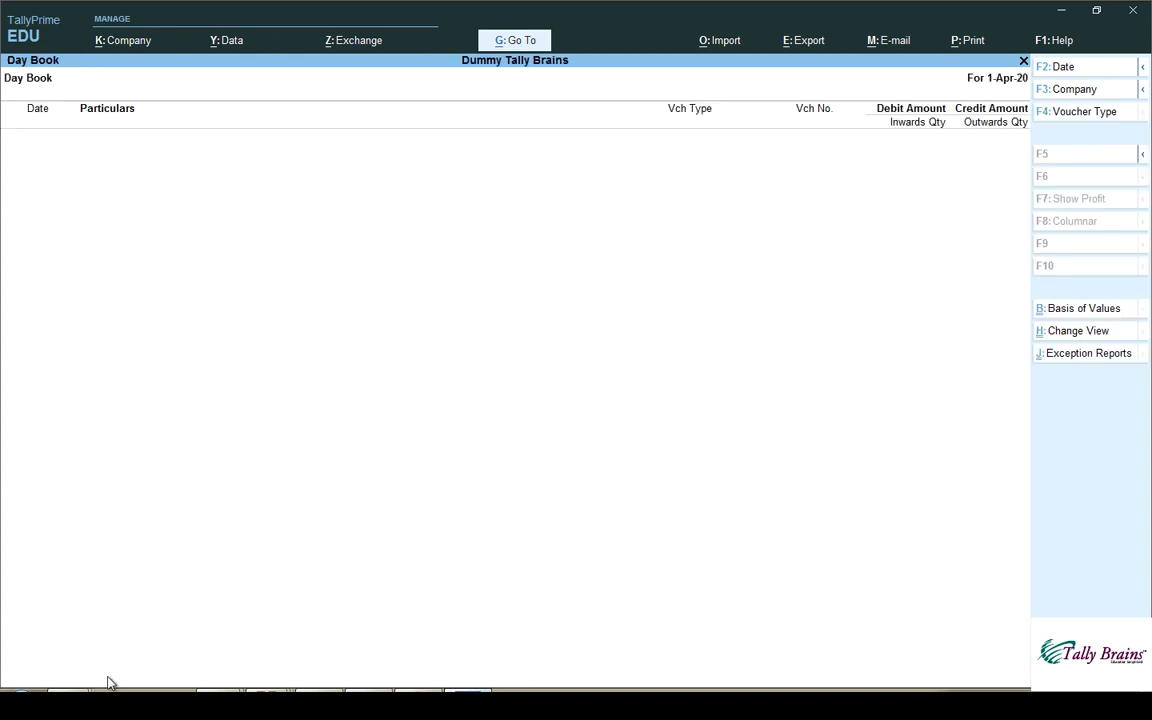